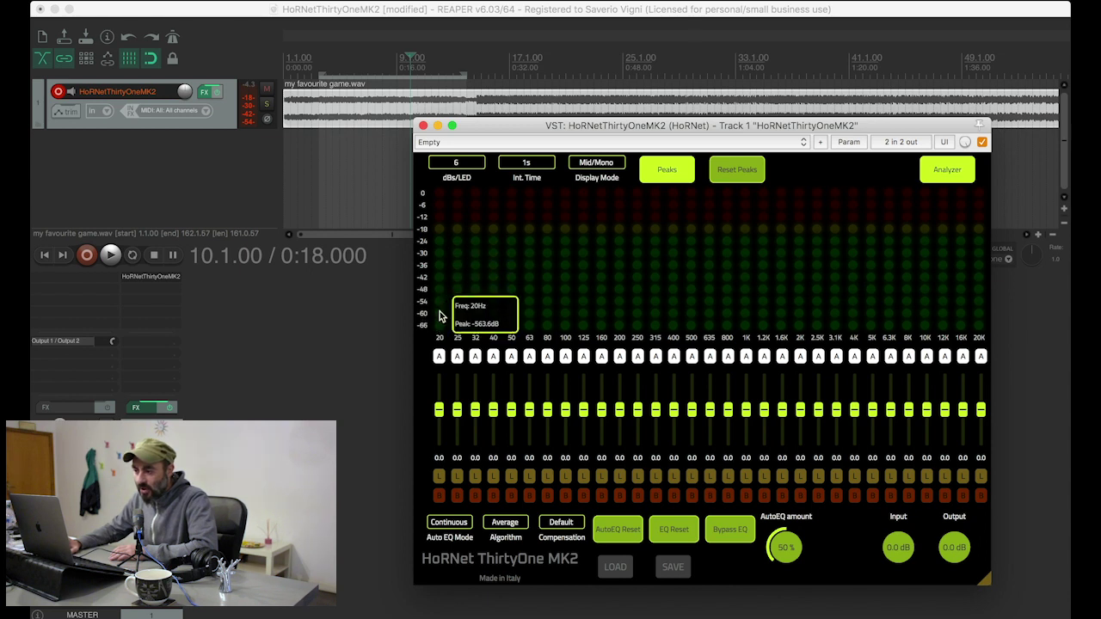
Try the analyzer scale at 1 dB per LED and return it to 6 dB per LED
{"action": "left_click", "coordinate": [473, 164]}
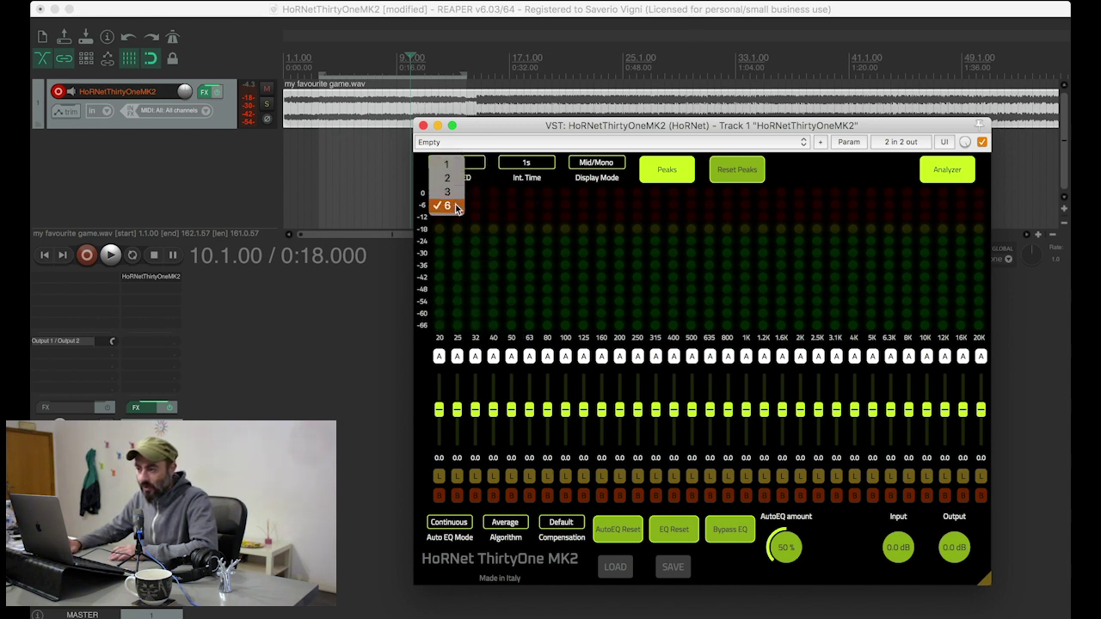
{"action": "left_click", "coordinate": [516, 258]}
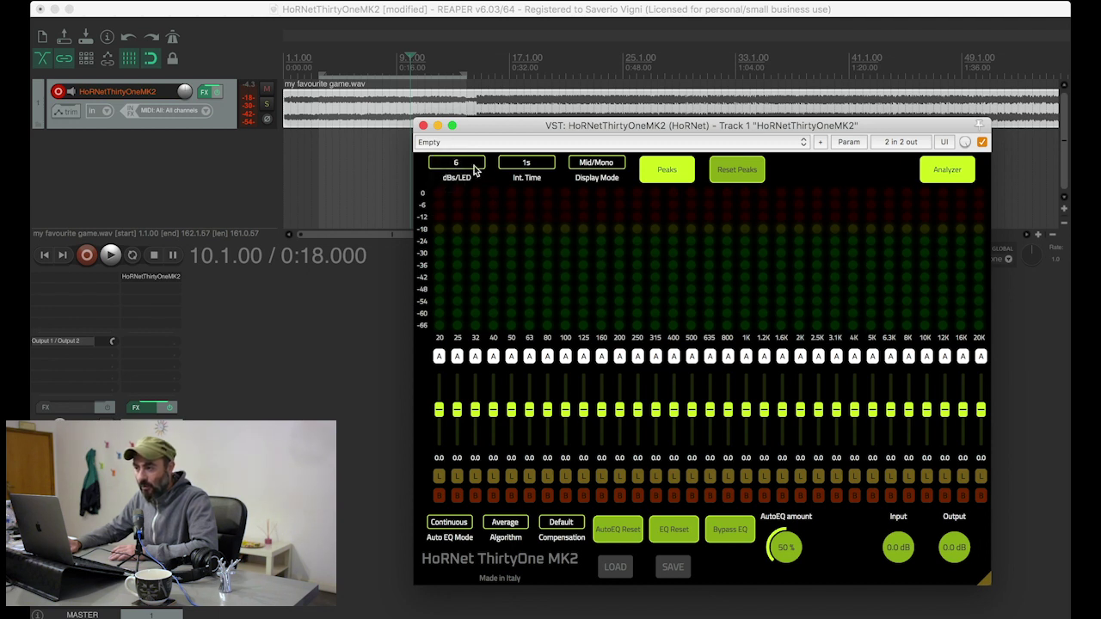
{"action": "left_click", "coordinate": [471, 172]}
{"action": "left_click", "coordinate": [458, 167]}
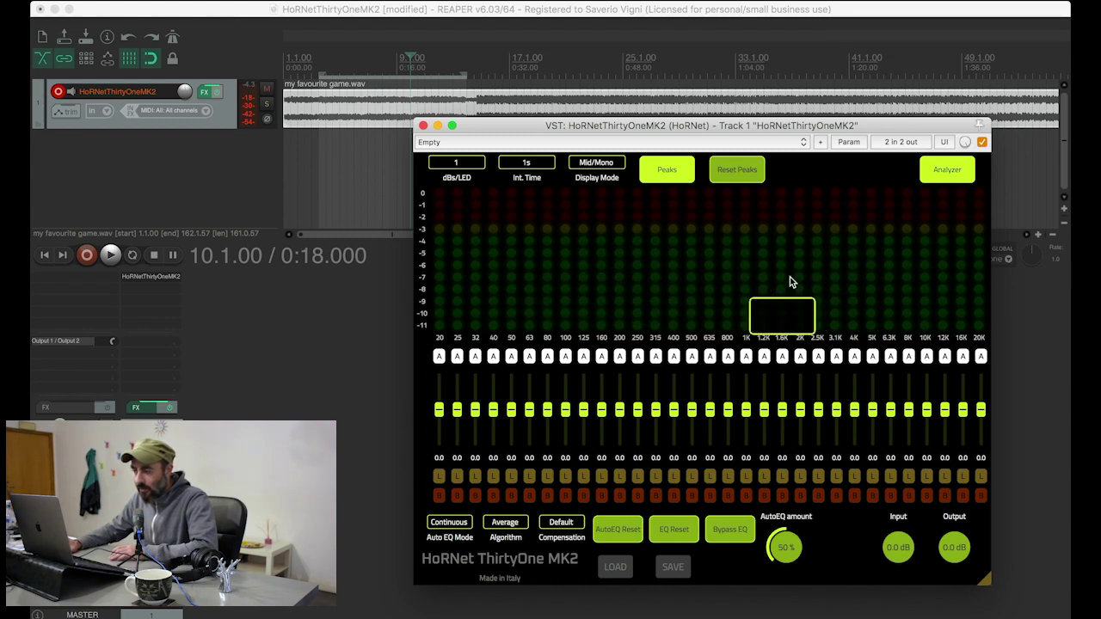
{"action": "left_click", "coordinate": [472, 166]}
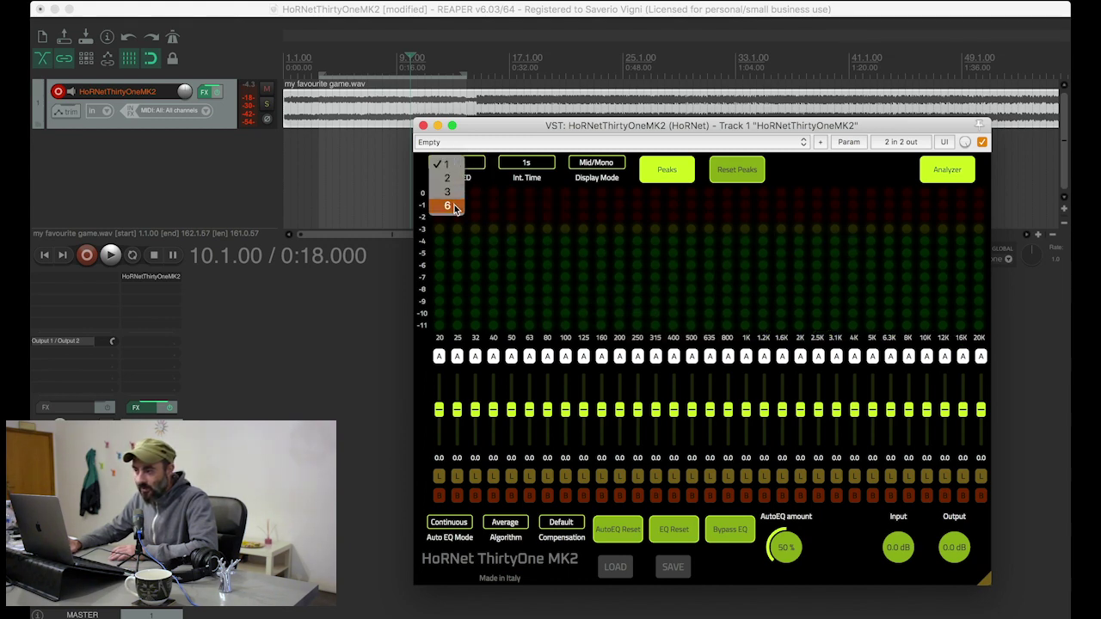
{"action": "left_click", "coordinate": [454, 204]}
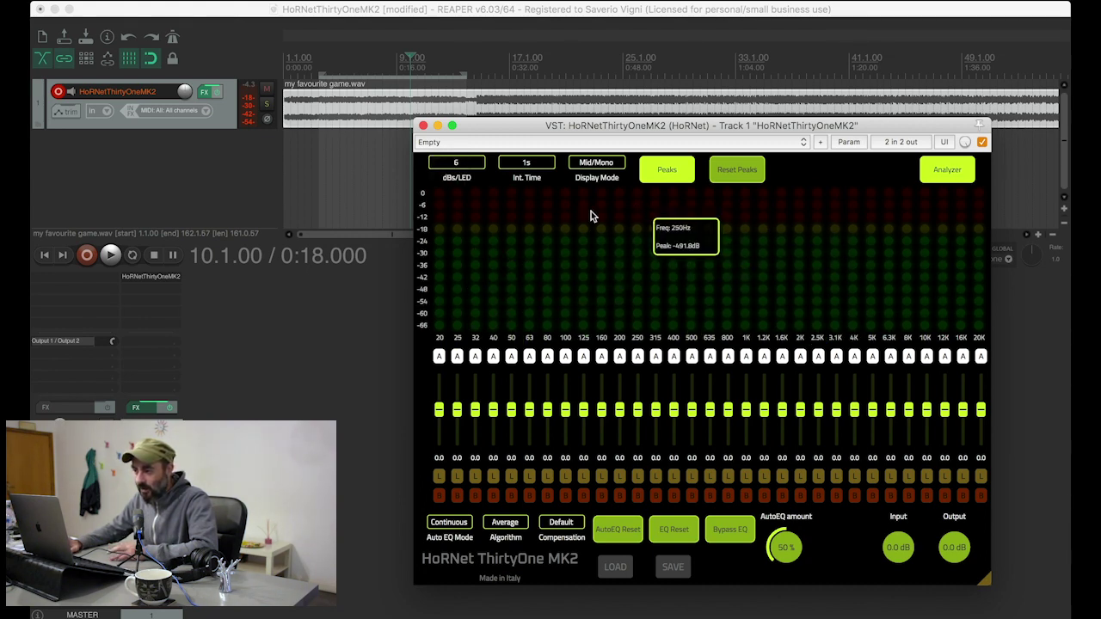
Check the integration time options without changing them and switch the analyzer's peak display back on
{"action": "left_click", "coordinate": [542, 166]}
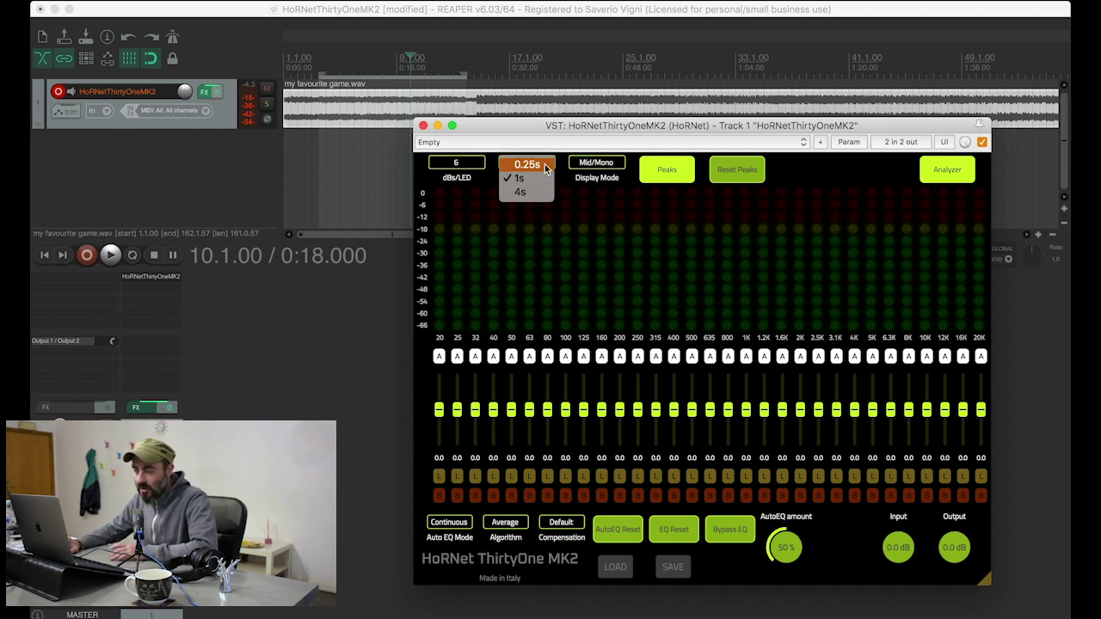
{"action": "left_click", "coordinate": [543, 265]}
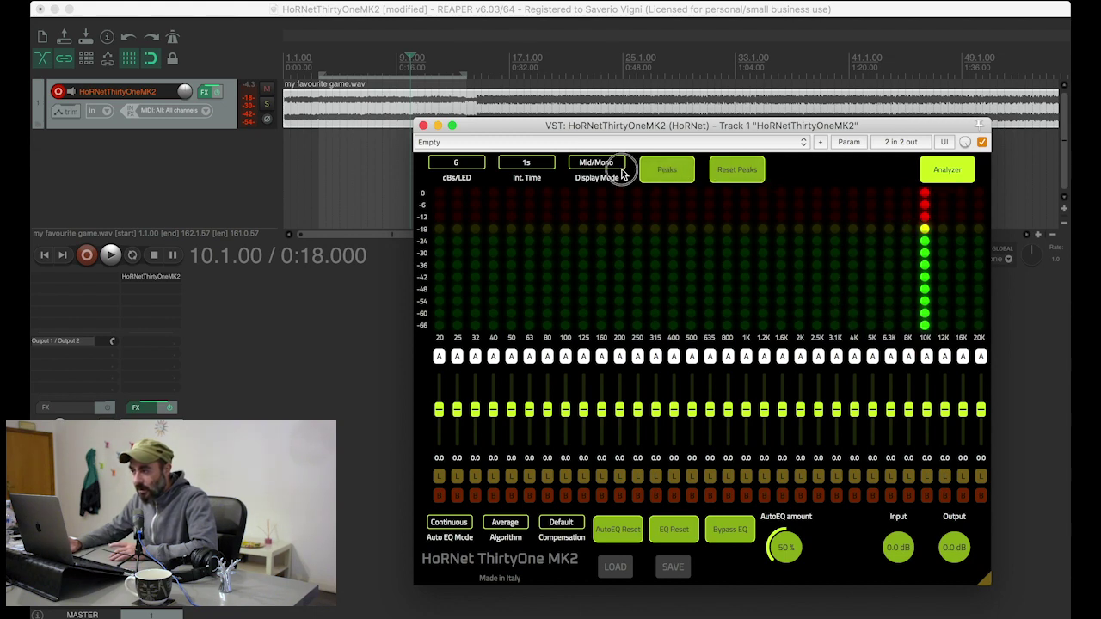
{"action": "left_click", "coordinate": [675, 171]}
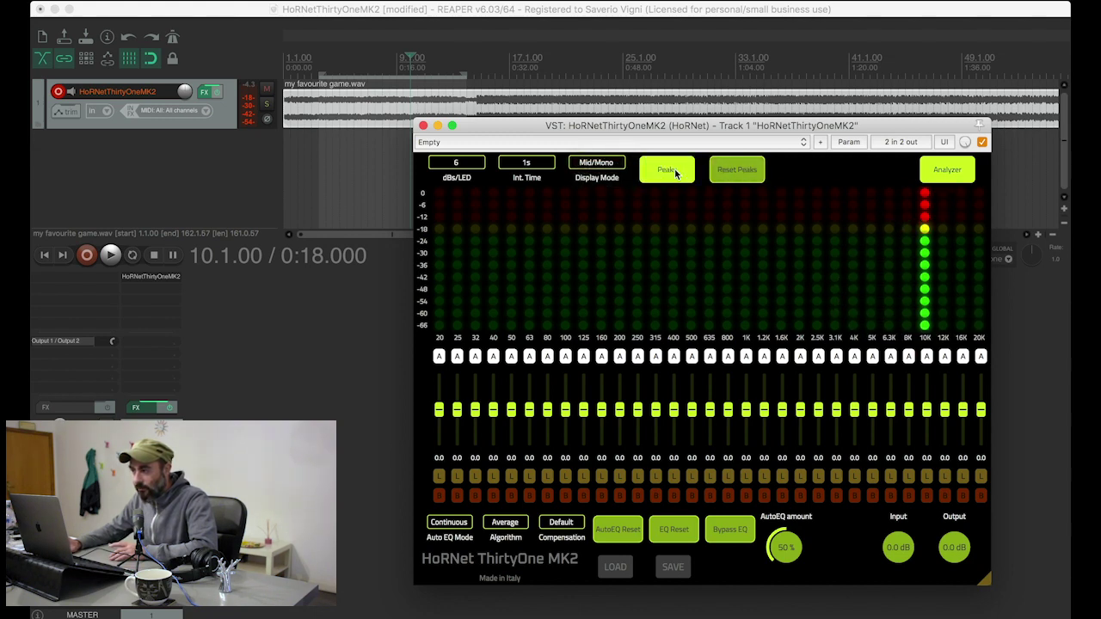
Set the analyzer's integration time to 0.25s
{"action": "left_click", "coordinate": [544, 165]}
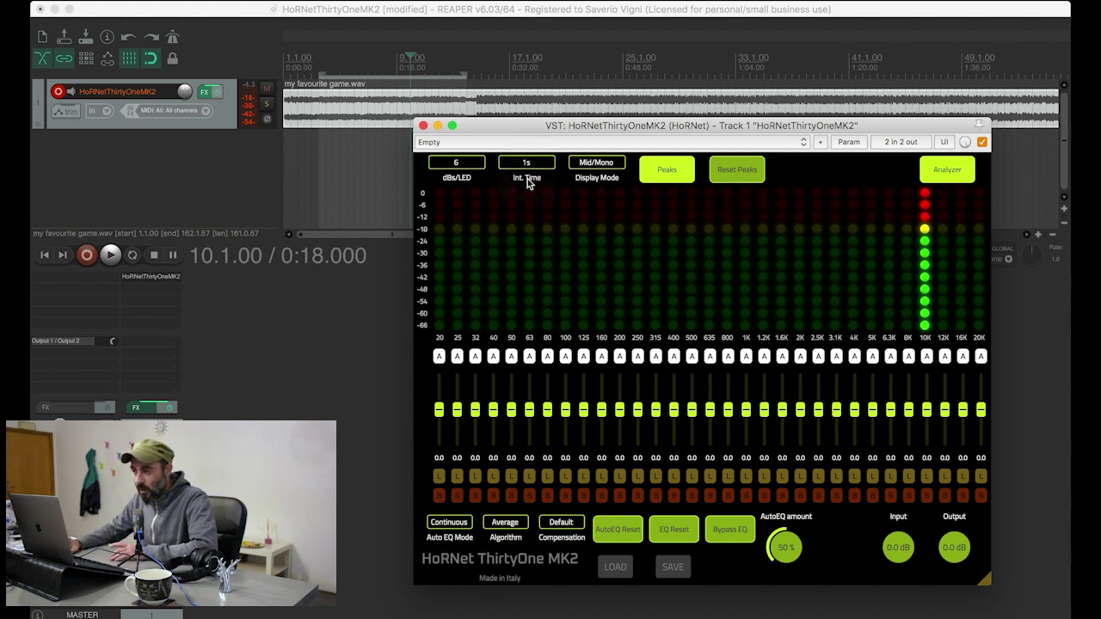
{"action": "left_click", "coordinate": [528, 162]}
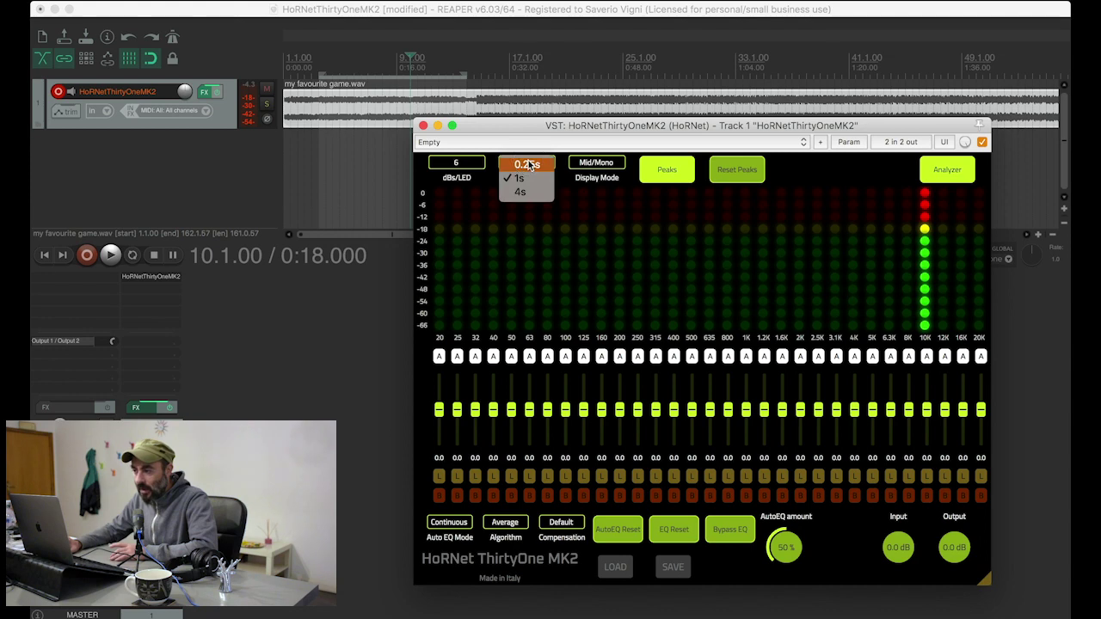
{"action": "left_click", "coordinate": [528, 164]}
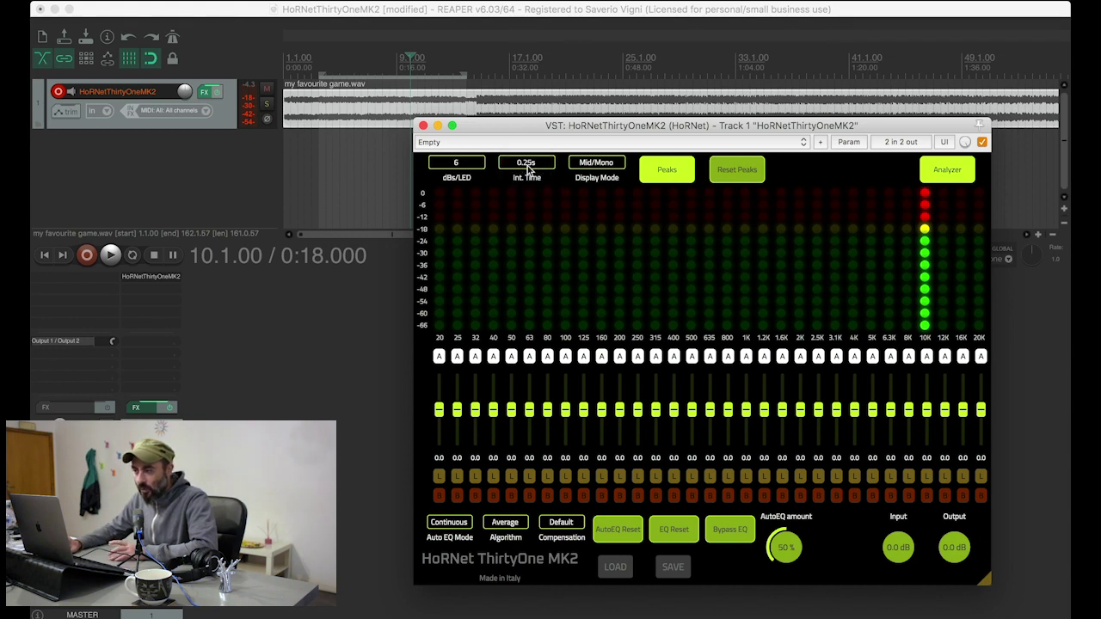
{"action": "left_click", "coordinate": [527, 165]}
{"action": "left_click", "coordinate": [527, 165]}
{"action": "left_click", "coordinate": [527, 165]}
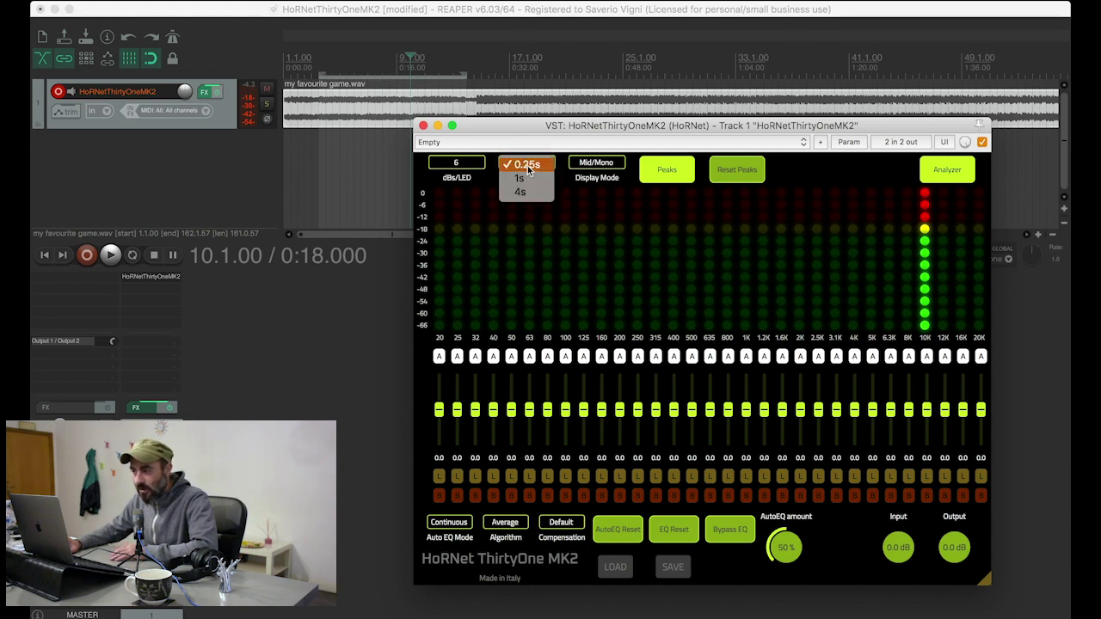
{"action": "left_click", "coordinate": [533, 167]}
{"action": "left_click", "coordinate": [528, 165]}
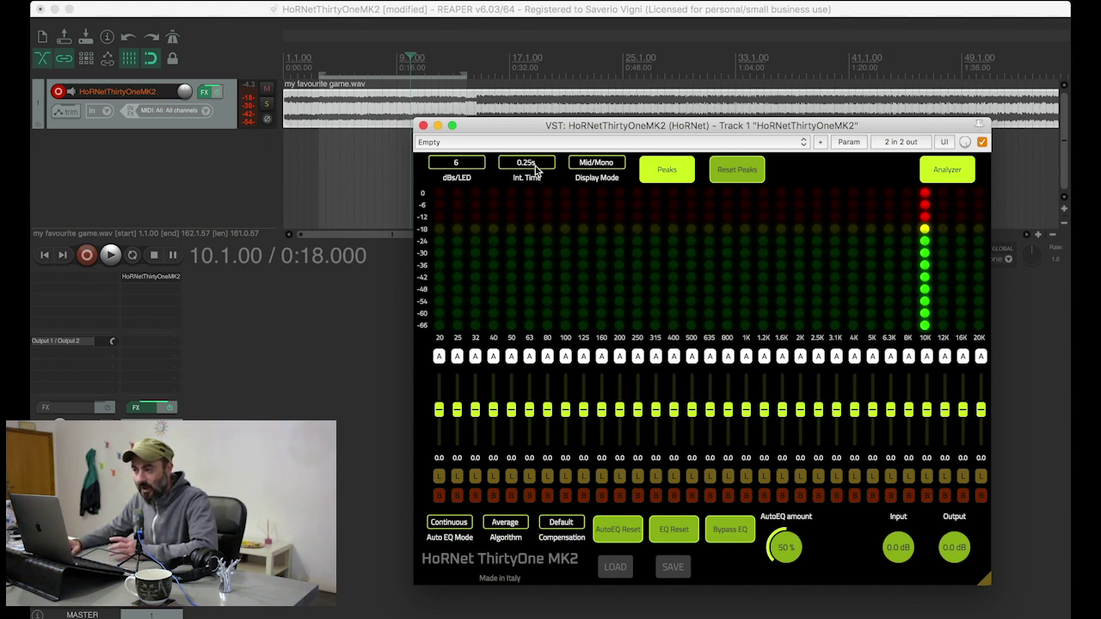
Change the analyzer's integration time to 1s and on to 4s
{"action": "left_click", "coordinate": [534, 168]}
{"action": "left_click", "coordinate": [534, 179]}
{"action": "left_click", "coordinate": [533, 177]}
{"action": "left_click", "coordinate": [534, 191]}
Try the 0.25s integration time again and set the analyzer back to 1s
{"action": "left_click", "coordinate": [533, 169]}
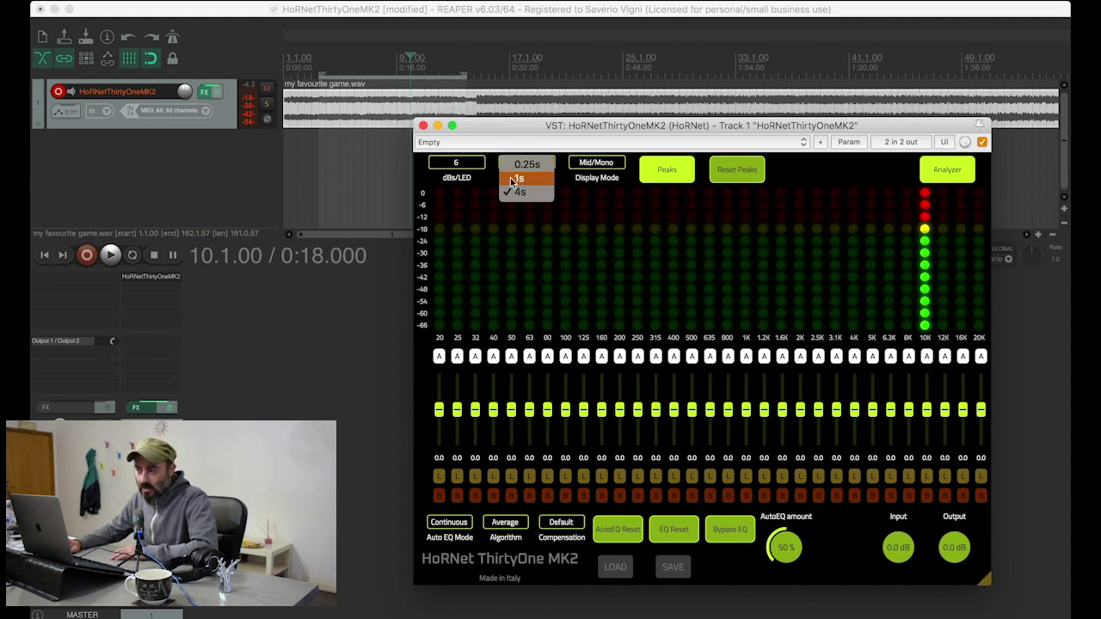
{"action": "left_click", "coordinate": [545, 169]}
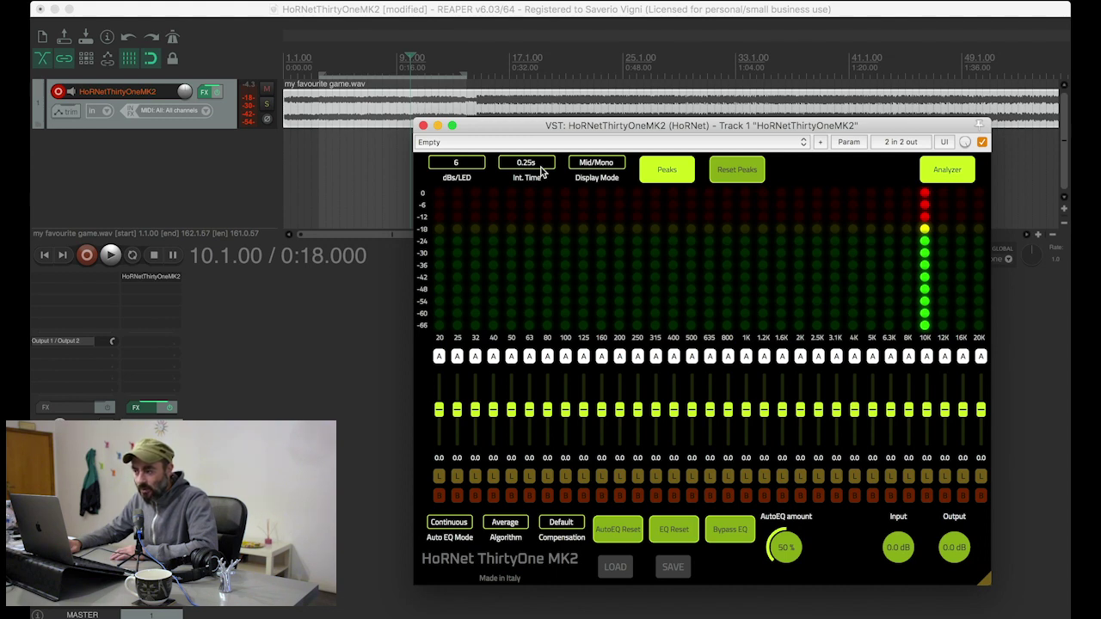
{"action": "left_click", "coordinate": [541, 171]}
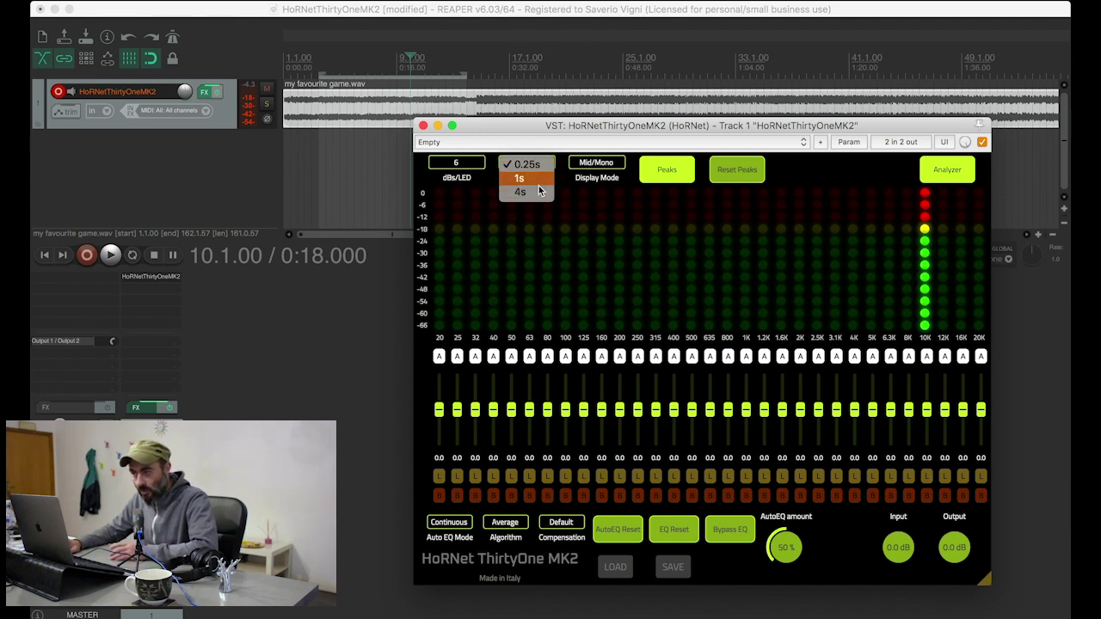
{"action": "left_click", "coordinate": [544, 179]}
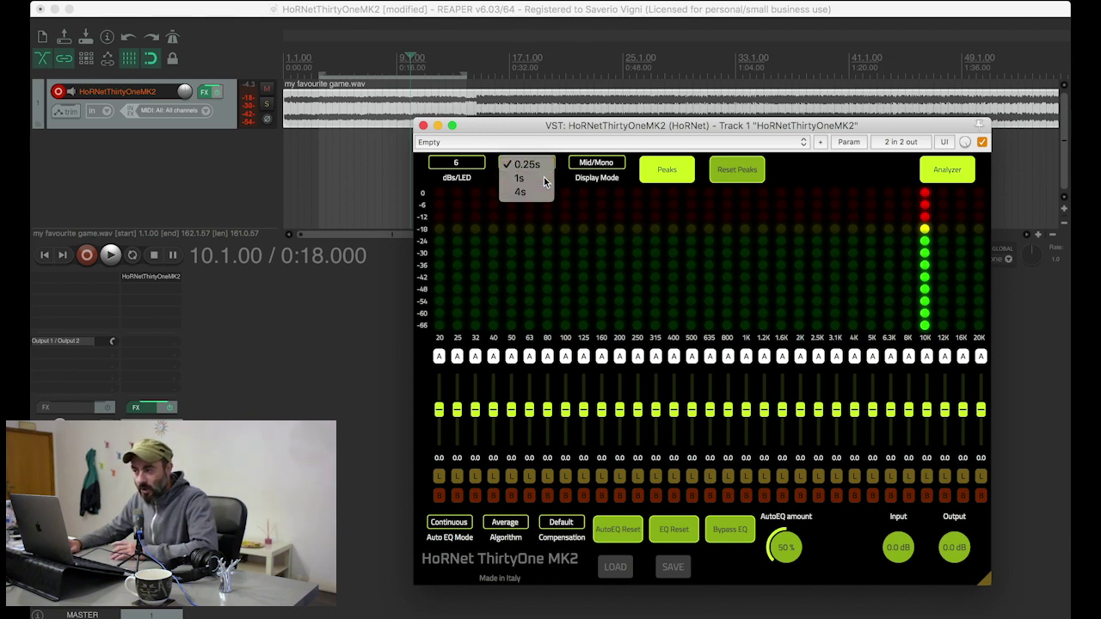
Try the Side display mode for the analyzer and return it to Mid/Mono
{"action": "left_click", "coordinate": [611, 165]}
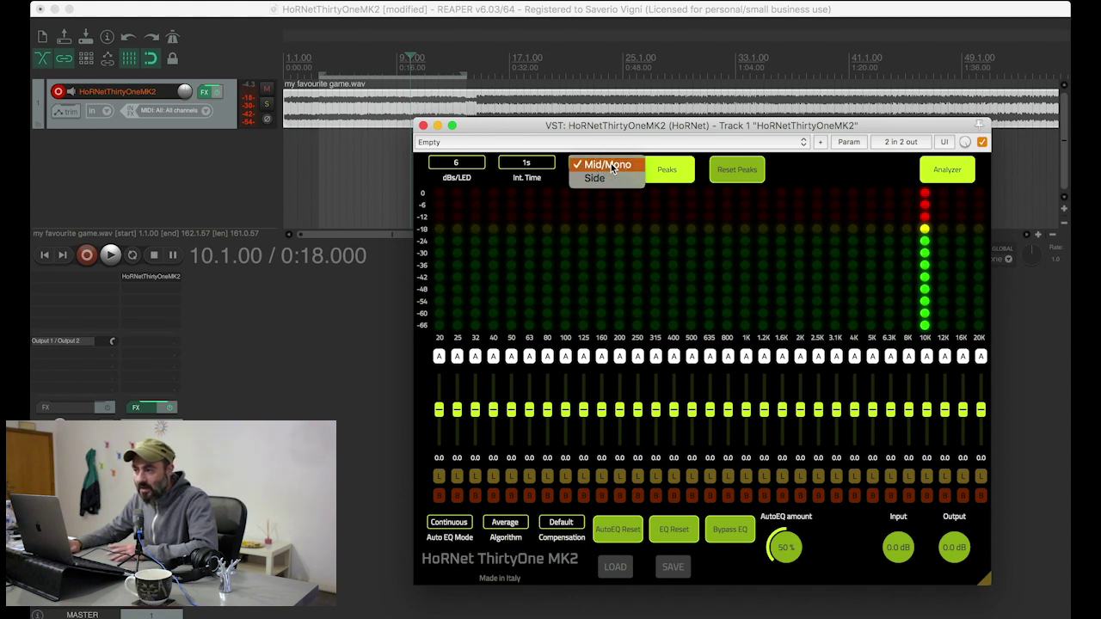
{"action": "left_click", "coordinate": [611, 166]}
{"action": "left_click", "coordinate": [612, 167]}
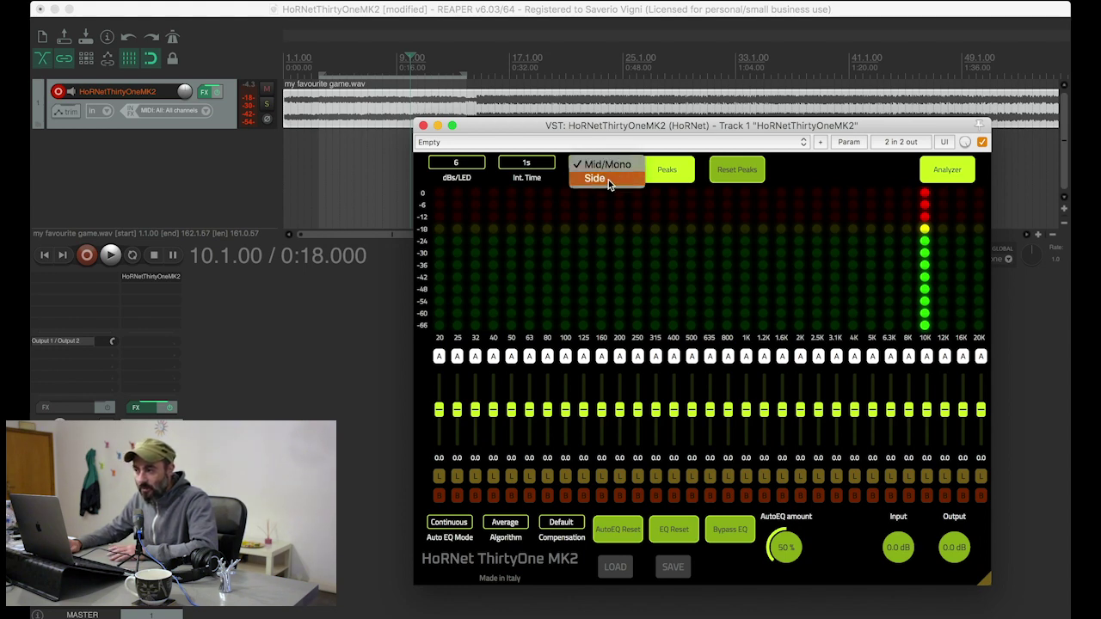
{"action": "left_click", "coordinate": [608, 179]}
{"action": "left_click", "coordinate": [610, 176]}
{"action": "left_click", "coordinate": [611, 178]}
{"action": "left_click", "coordinate": [612, 179]}
{"action": "left_click", "coordinate": [612, 167]}
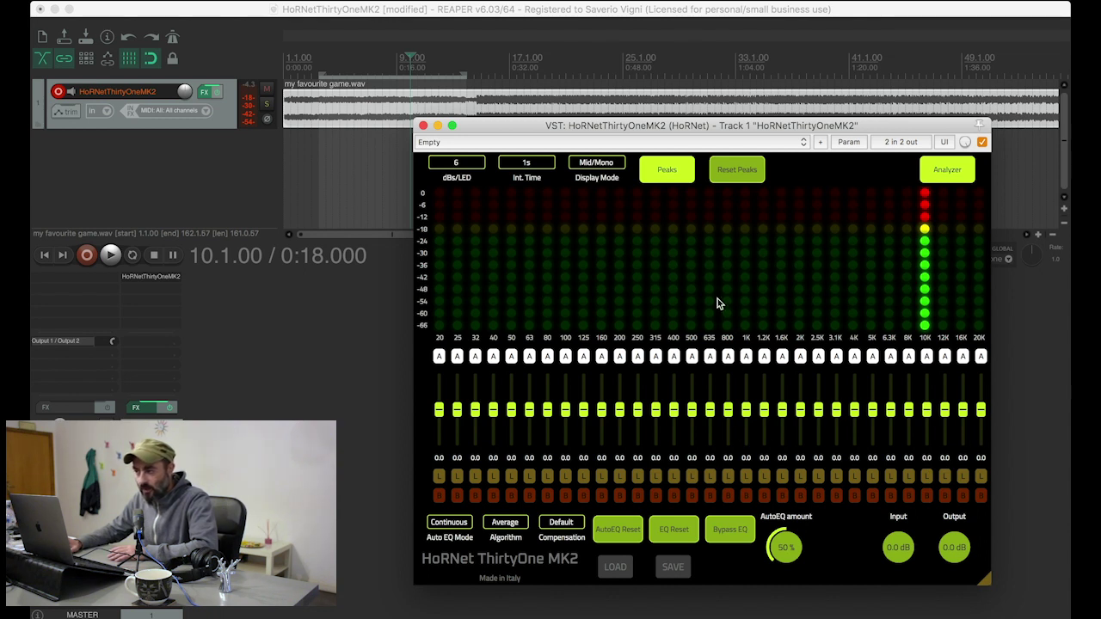
Toggle the peak display and the whole analyzer off and back on
{"action": "left_click", "coordinate": [667, 172]}
{"action": "left_click", "coordinate": [667, 172]}
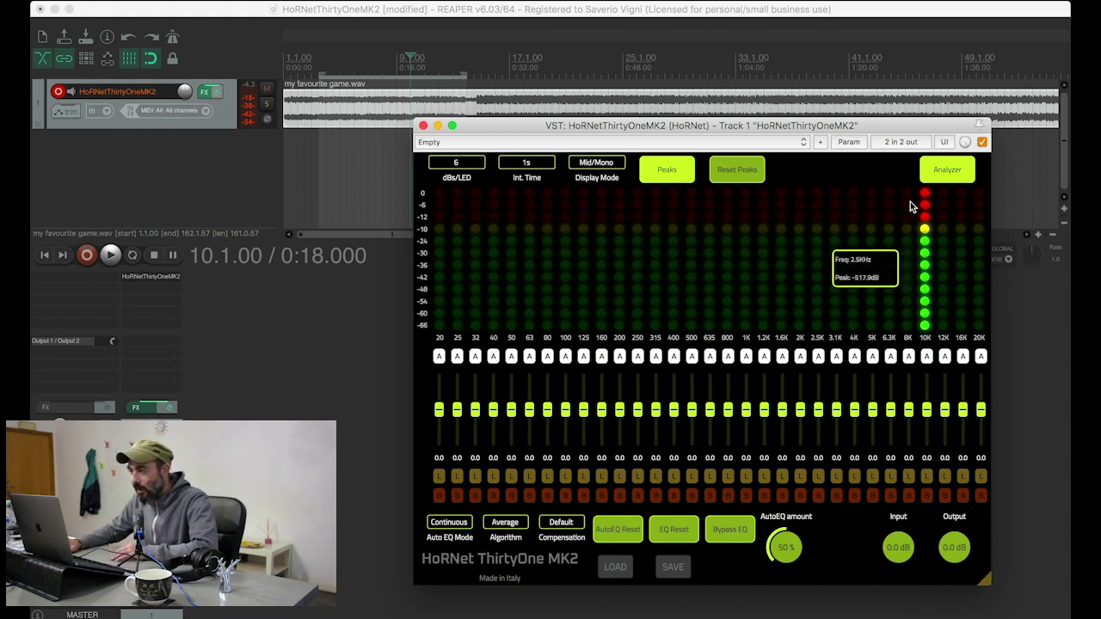
{"action": "left_click", "coordinate": [945, 176]}
{"action": "left_click", "coordinate": [945, 177]}
{"action": "left_click", "coordinate": [945, 176]}
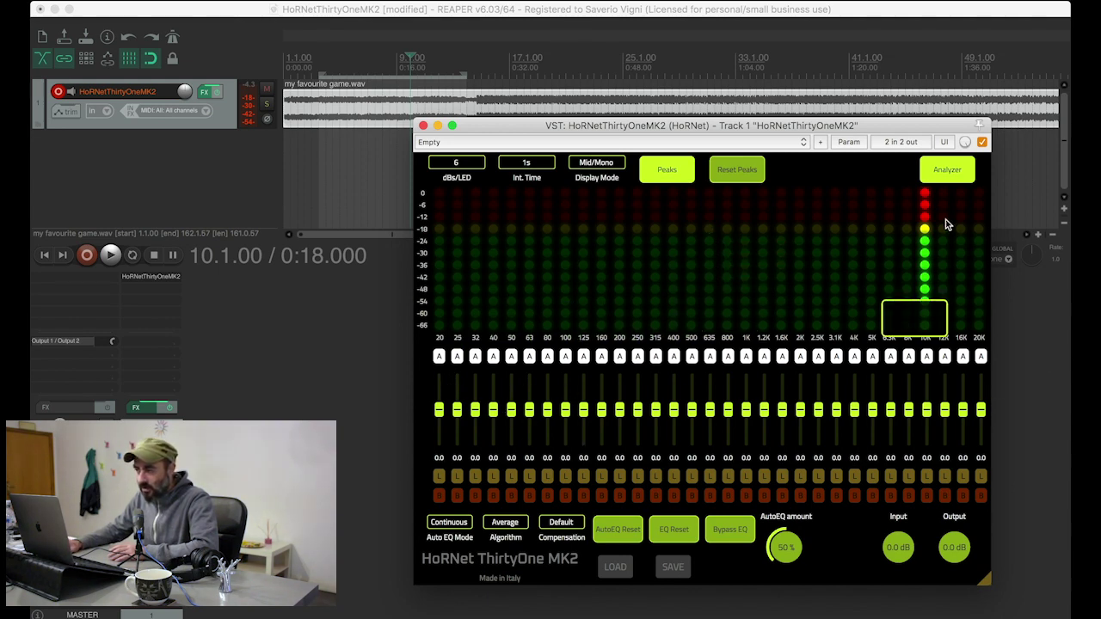
{"action": "left_click", "coordinate": [953, 171]}
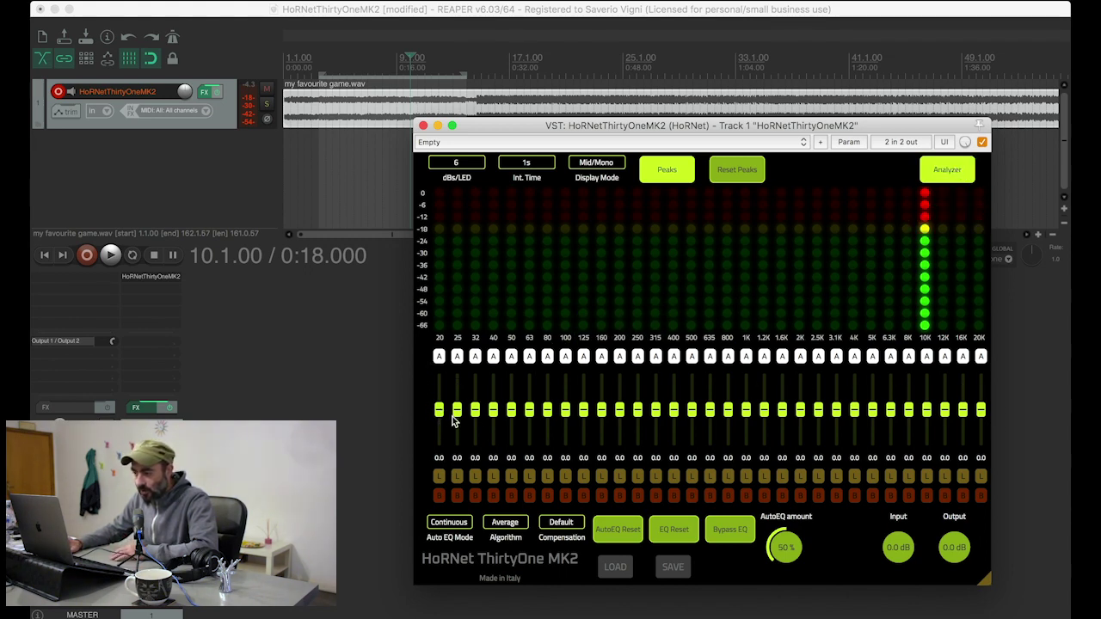
Try lowering the 20 Hz band's gain and toggle the band's listen mode on and off
{"action": "left_click_drag", "start_coordinate": [440, 413], "coordinate": [440, 449]}
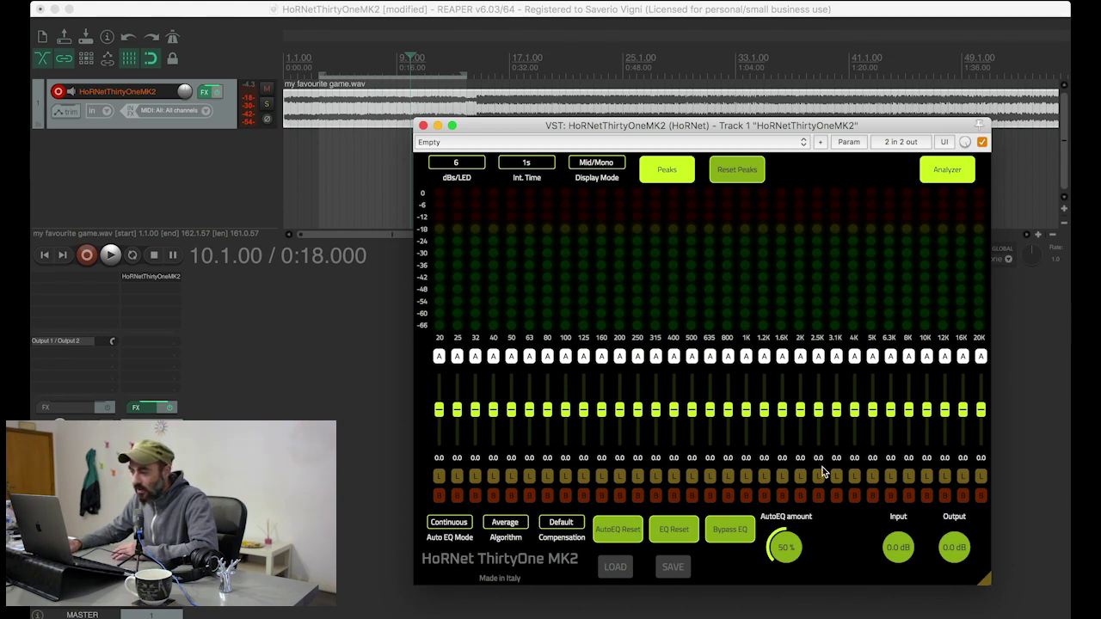
{"action": "left_click", "coordinate": [441, 476]}
{"action": "left_click", "coordinate": [441, 476]}
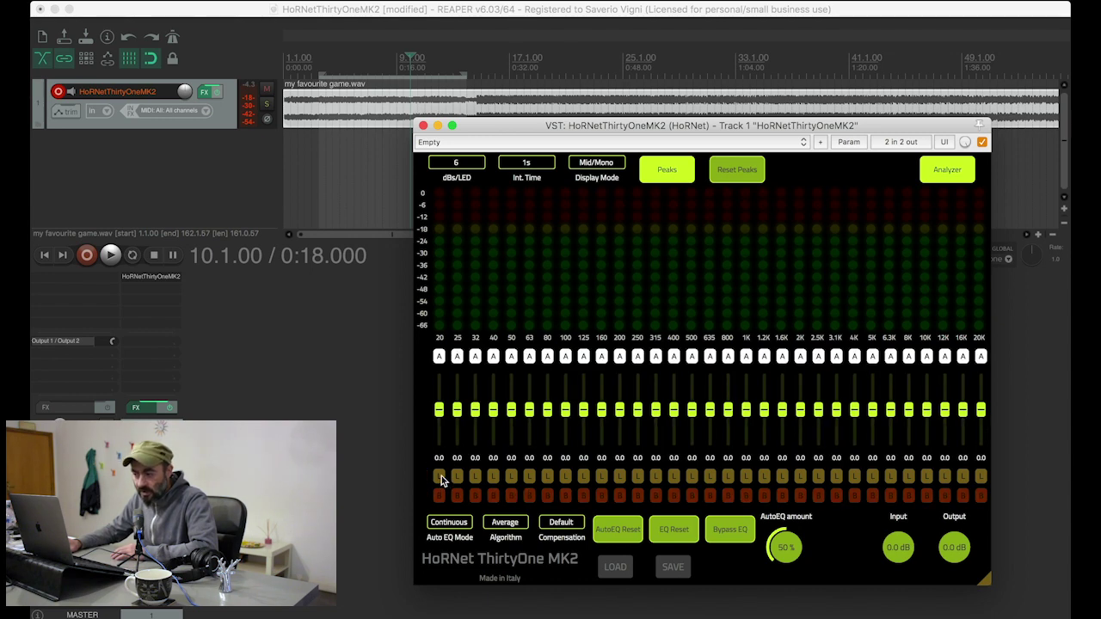
Toggle listen mode on and off for the 80 Hz, 160 Hz and 200 Hz bands in turn
{"action": "left_click", "coordinate": [548, 476]}
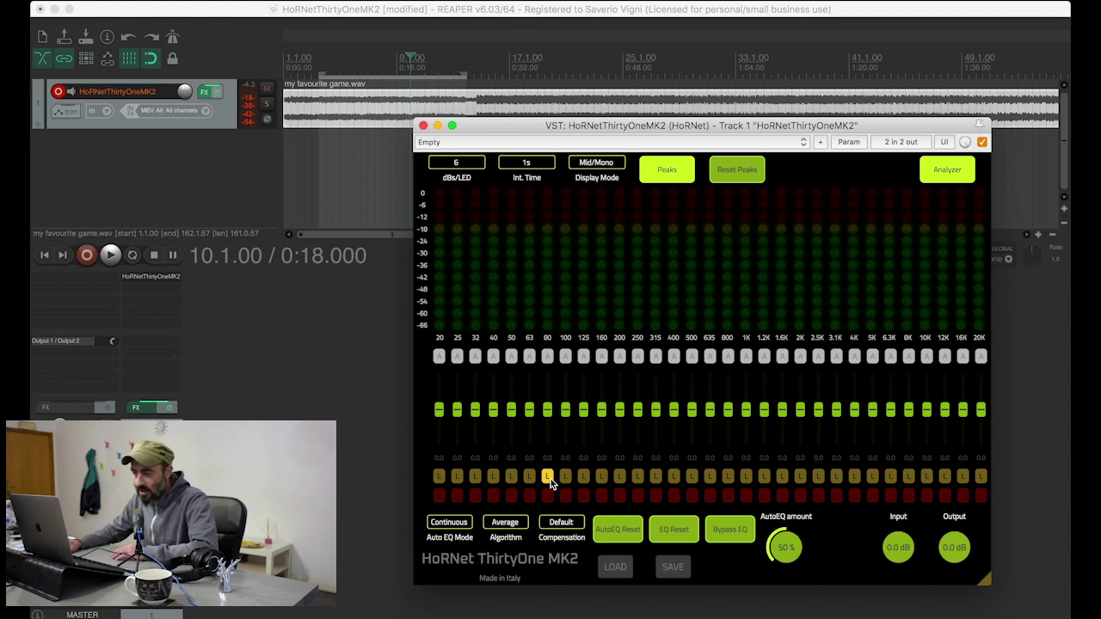
{"action": "left_click", "coordinate": [548, 476]}
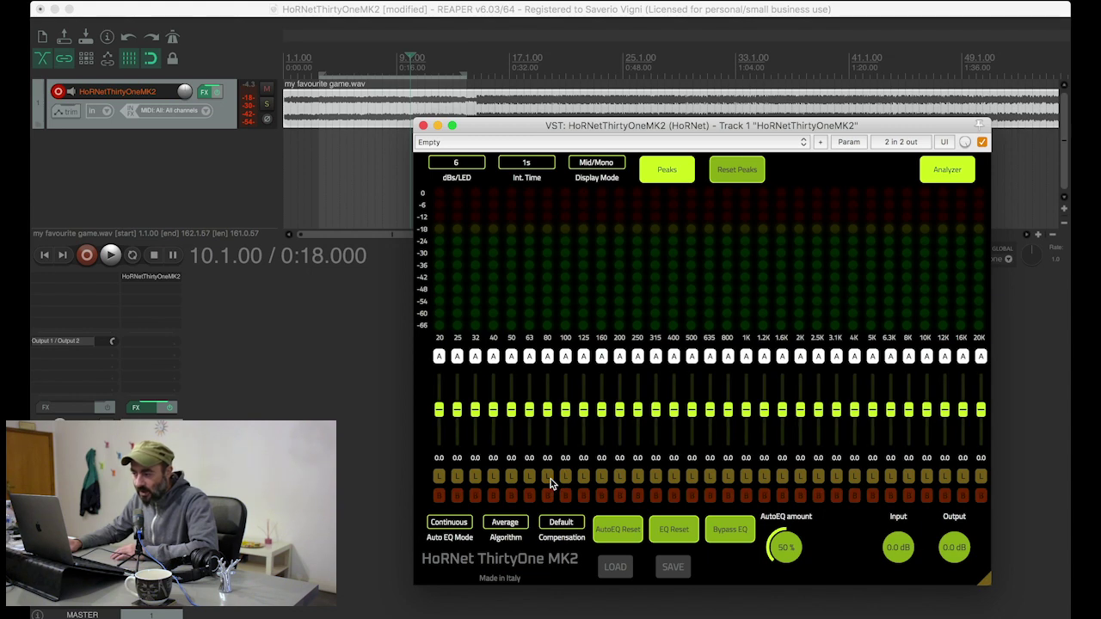
{"action": "left_click", "coordinate": [603, 478]}
{"action": "left_click", "coordinate": [603, 478]}
{"action": "left_click", "coordinate": [619, 477]}
{"action": "left_click", "coordinate": [619, 477]}
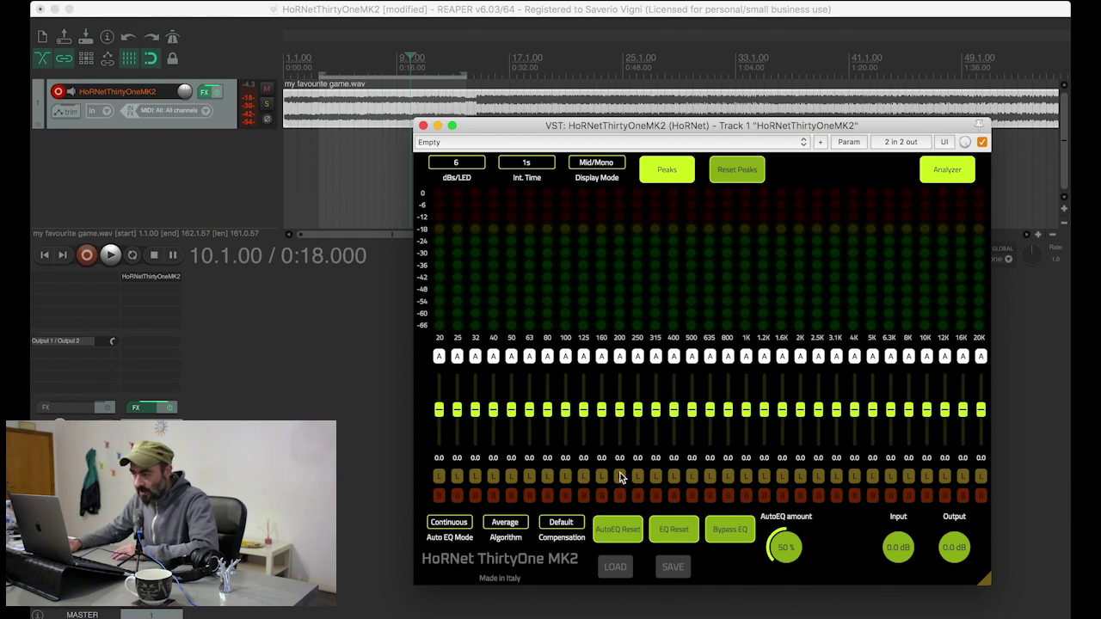
Switch listen mode between the 400 Hz, 800 Hz and 200 Hz bands and turn it off
{"action": "left_click", "coordinate": [672, 475]}
{"action": "left_click", "coordinate": [727, 476]}
{"action": "left_click", "coordinate": [617, 478]}
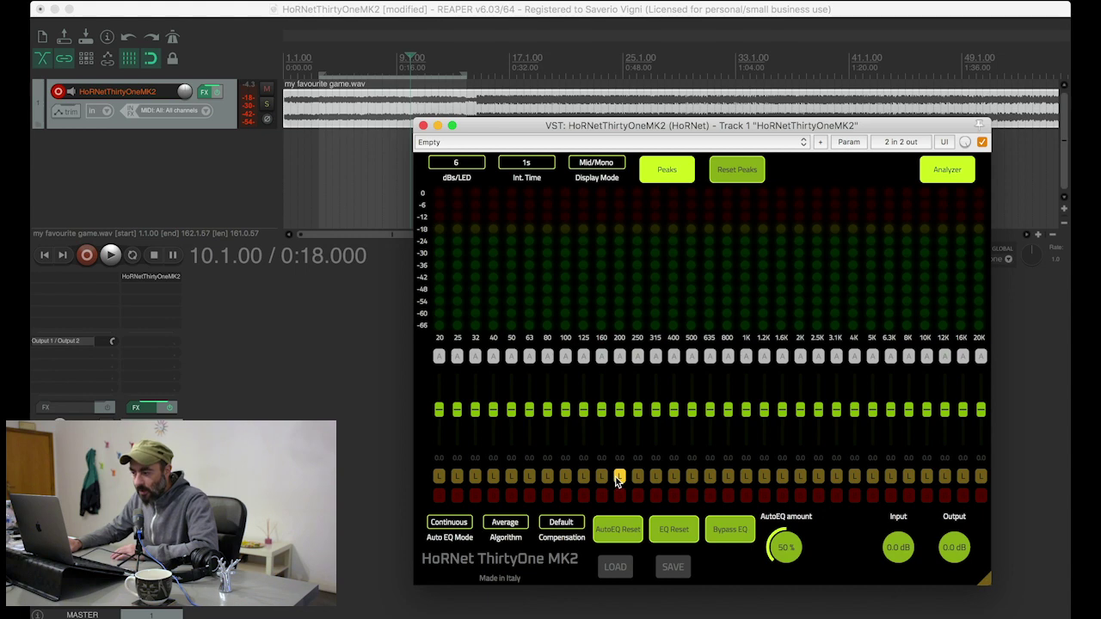
{"action": "left_click", "coordinate": [619, 477]}
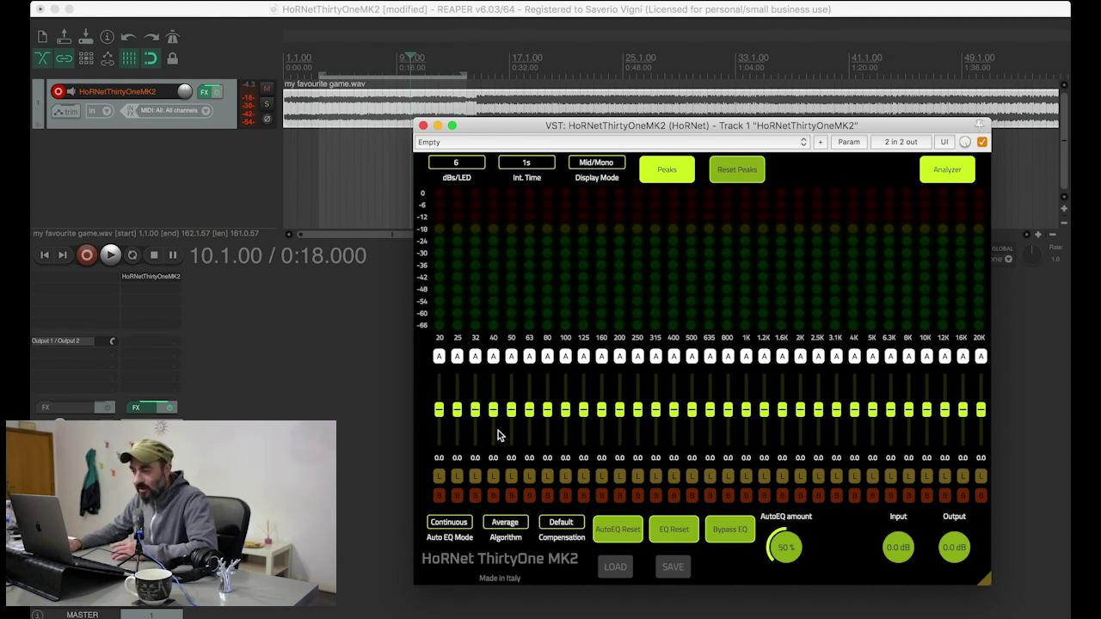
Turn on listen mode for the 125 Hz band and move it through 160 Hz to the 200 Hz band
{"action": "left_click", "coordinate": [582, 476]}
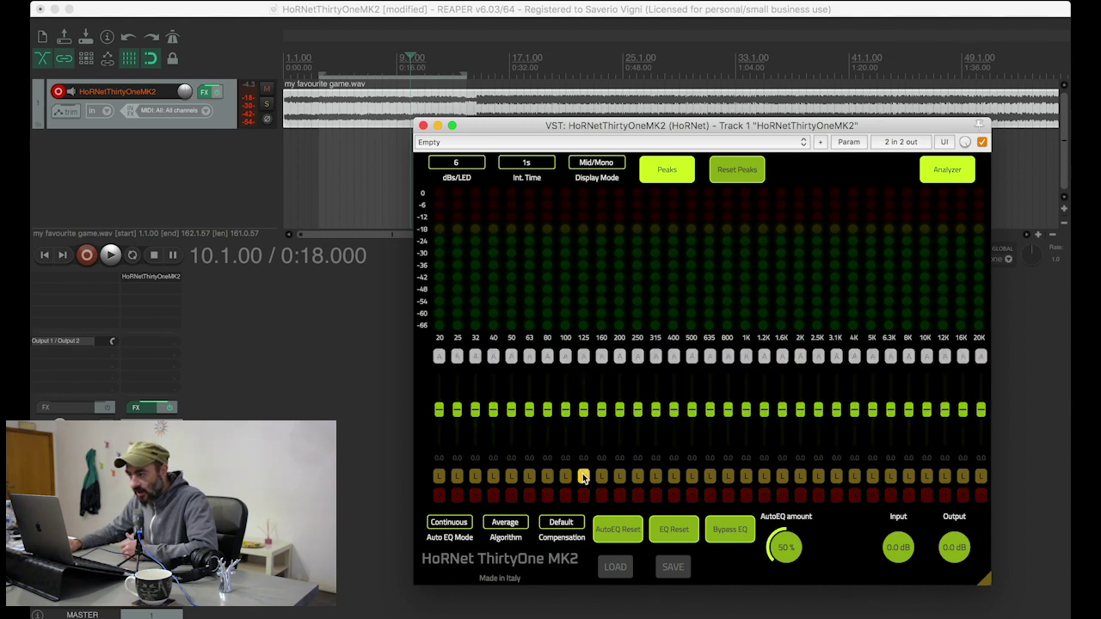
{"action": "mouse_move", "coordinate": [582, 343]}
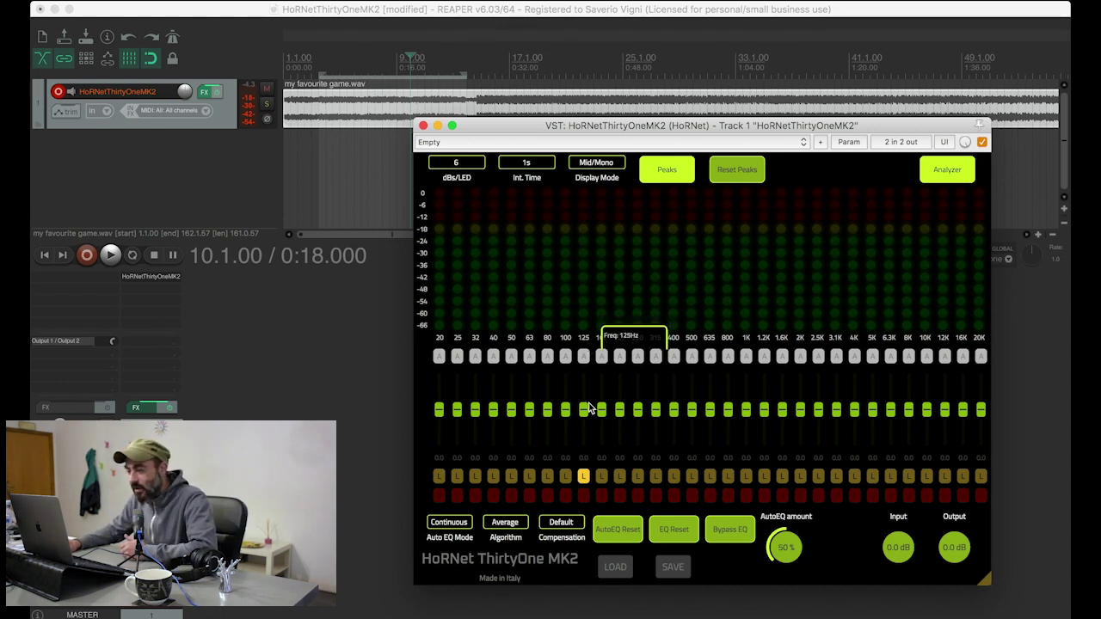
{"action": "left_click", "coordinate": [583, 476]}
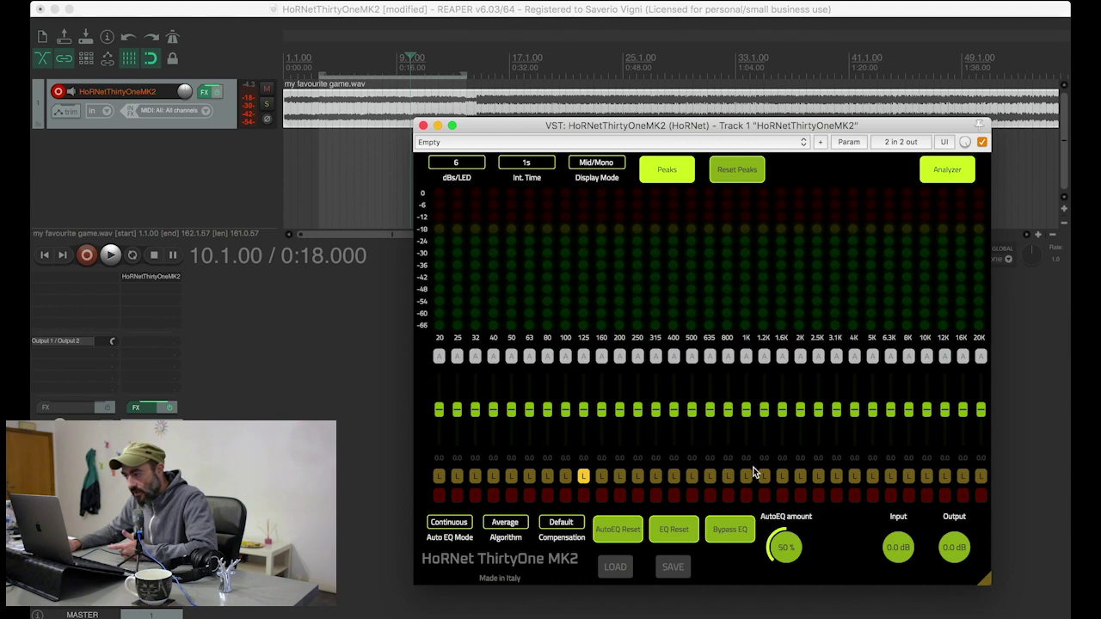
{"action": "left_click", "coordinate": [601, 475]}
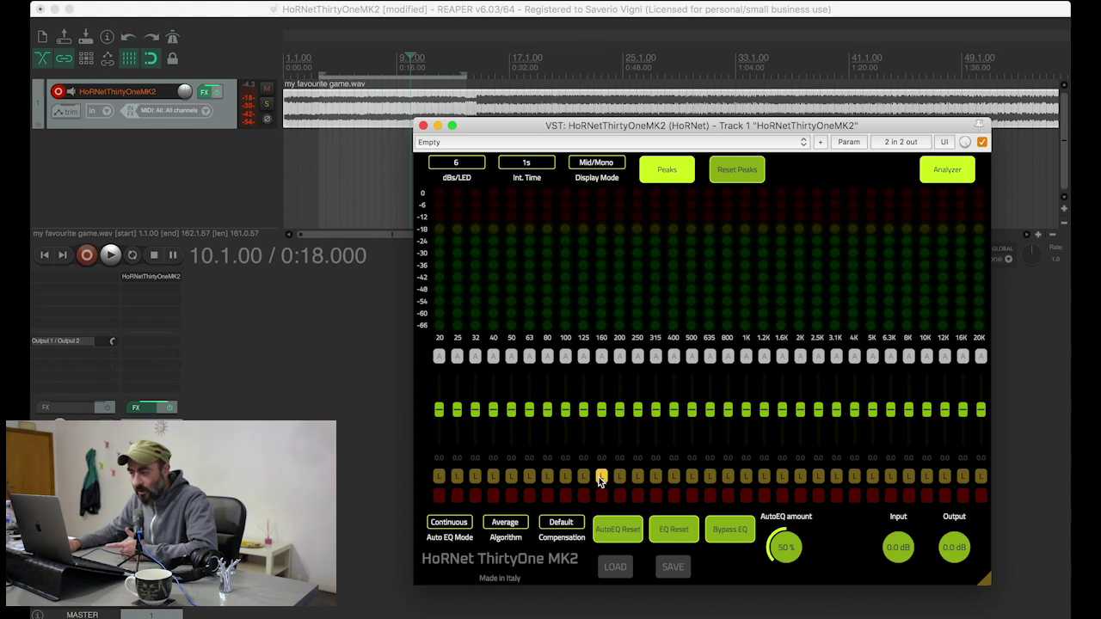
{"action": "left_click", "coordinate": [619, 475]}
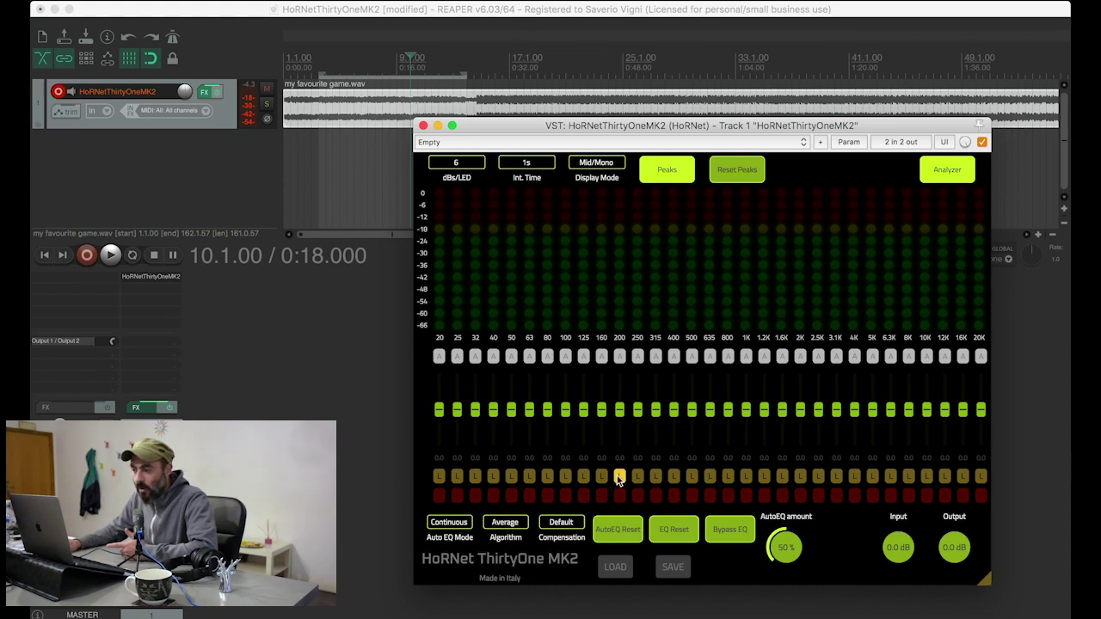
Turn off listen mode for the 200 Hz band, switch it between the 500 Hz and 1K bands, and turn it off
{"action": "left_click", "coordinate": [616, 475]}
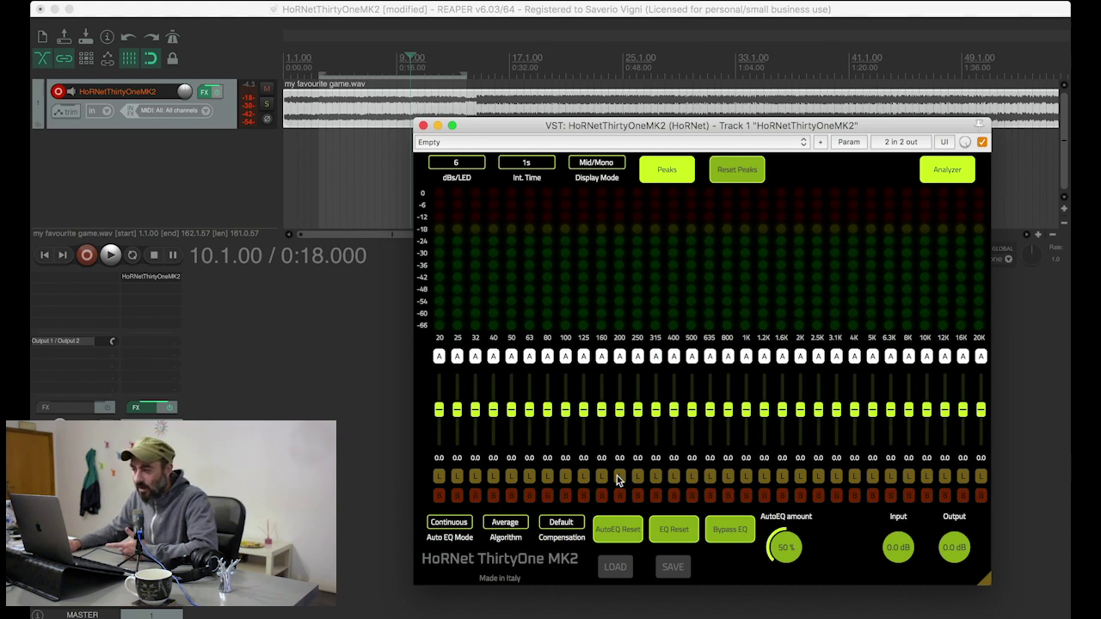
{"action": "left_click", "coordinate": [691, 477]}
{"action": "left_click", "coordinate": [744, 477]}
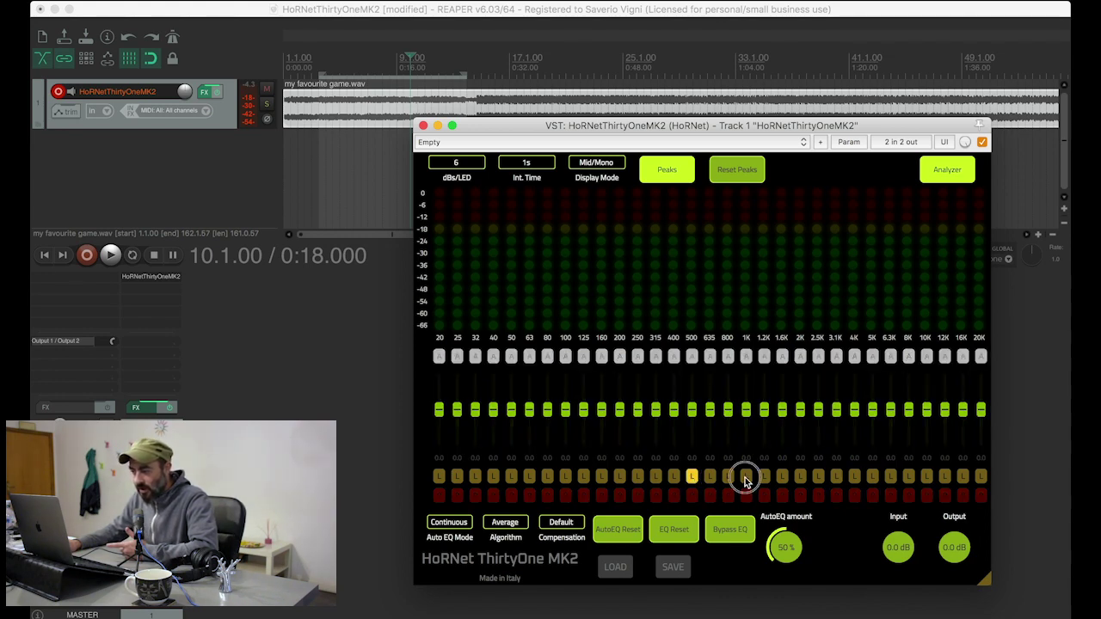
{"action": "left_click", "coordinate": [693, 478]}
{"action": "left_click", "coordinate": [690, 478]}
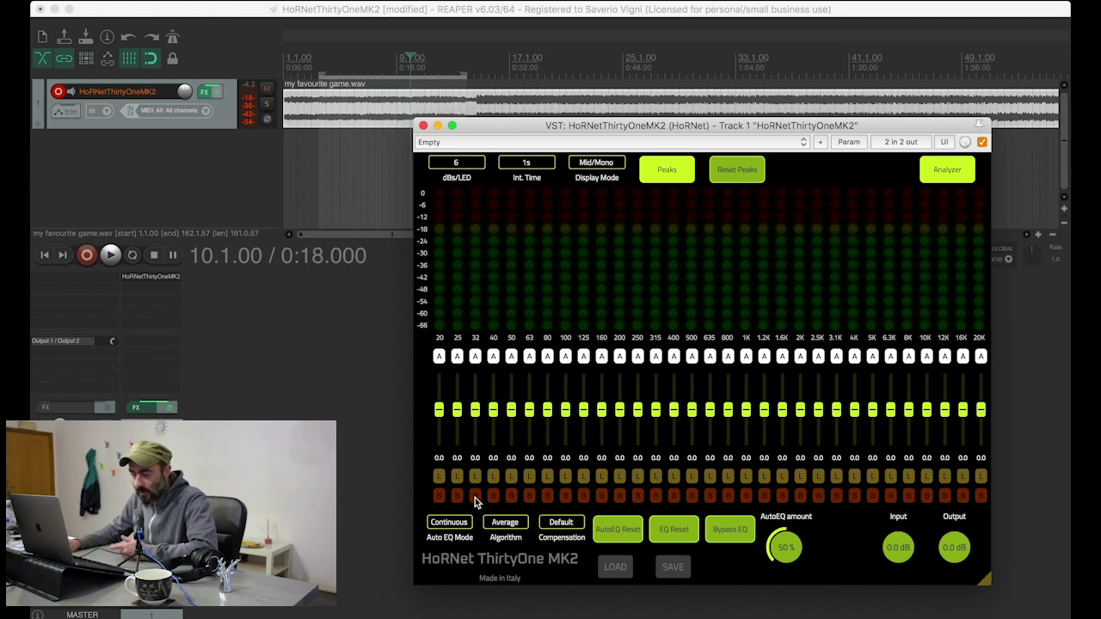
Toggle bypass on and off for the 100, 250 and 500 Hz bands, and try adjusting the 800 Hz band's gain while bypassed
{"action": "left_click", "coordinate": [565, 496]}
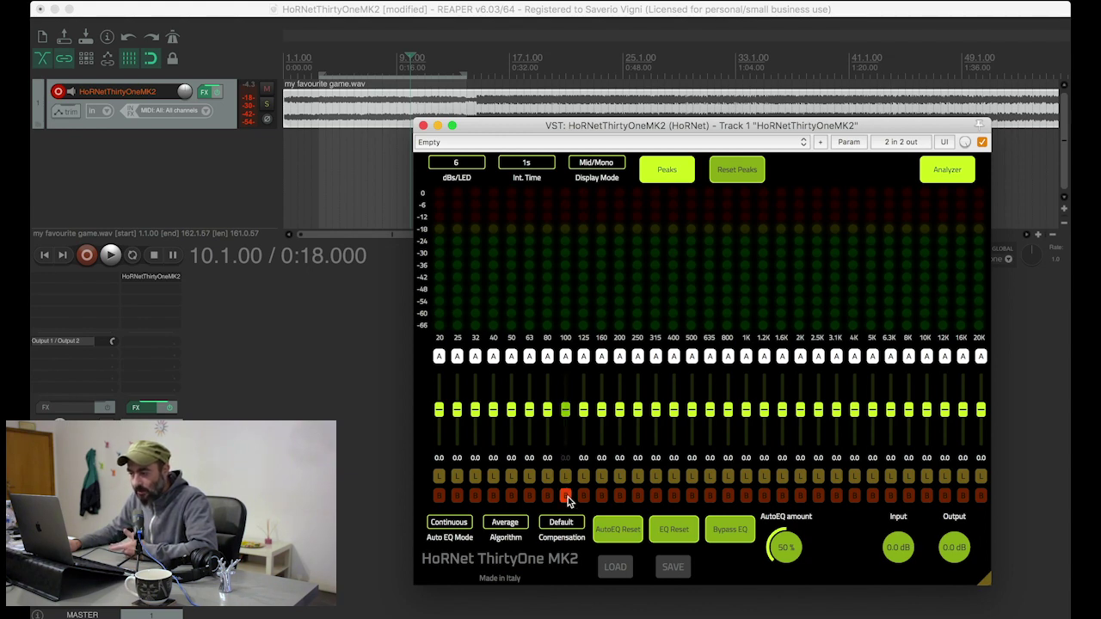
{"action": "left_click", "coordinate": [637, 495]}
{"action": "left_click", "coordinate": [692, 496]}
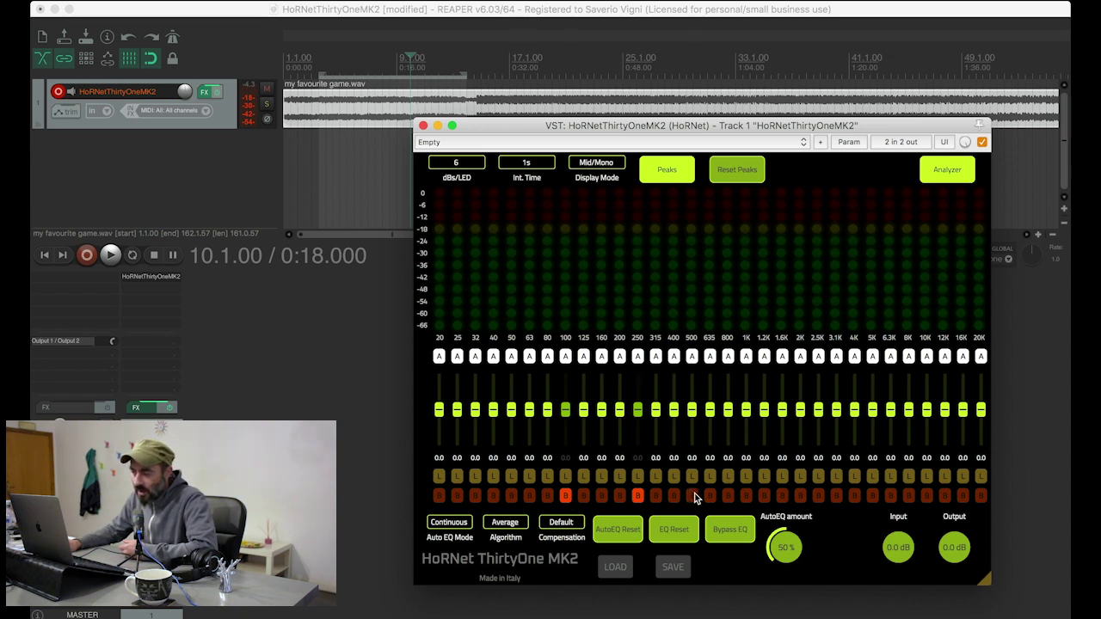
{"action": "left_click", "coordinate": [565, 496]}
{"action": "left_click", "coordinate": [637, 496]}
{"action": "left_click", "coordinate": [692, 496]}
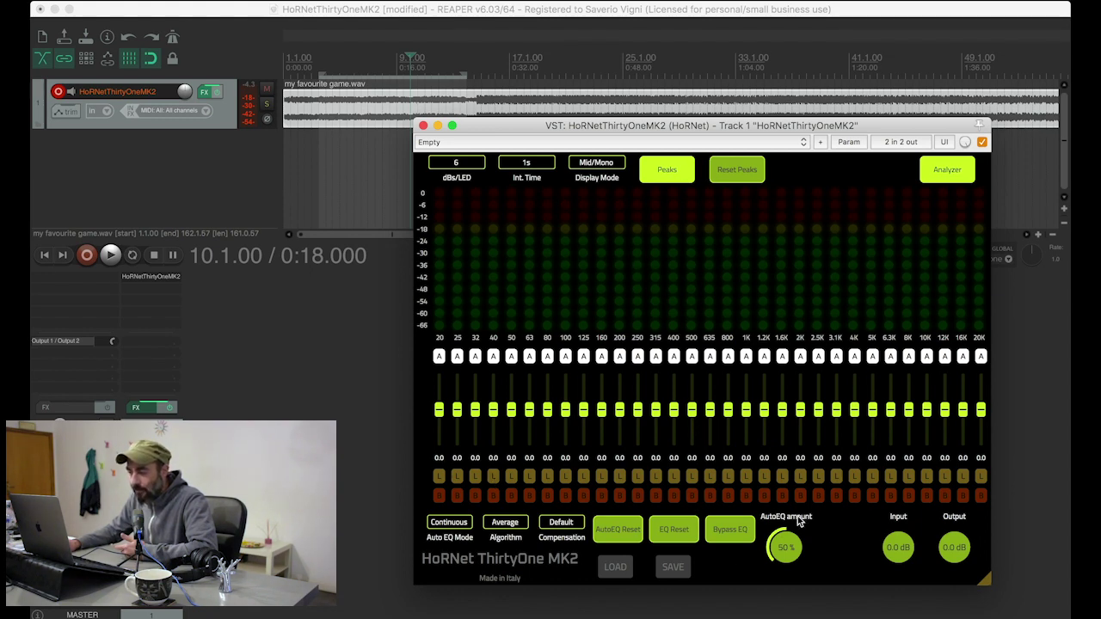
{"action": "left_click", "coordinate": [728, 498]}
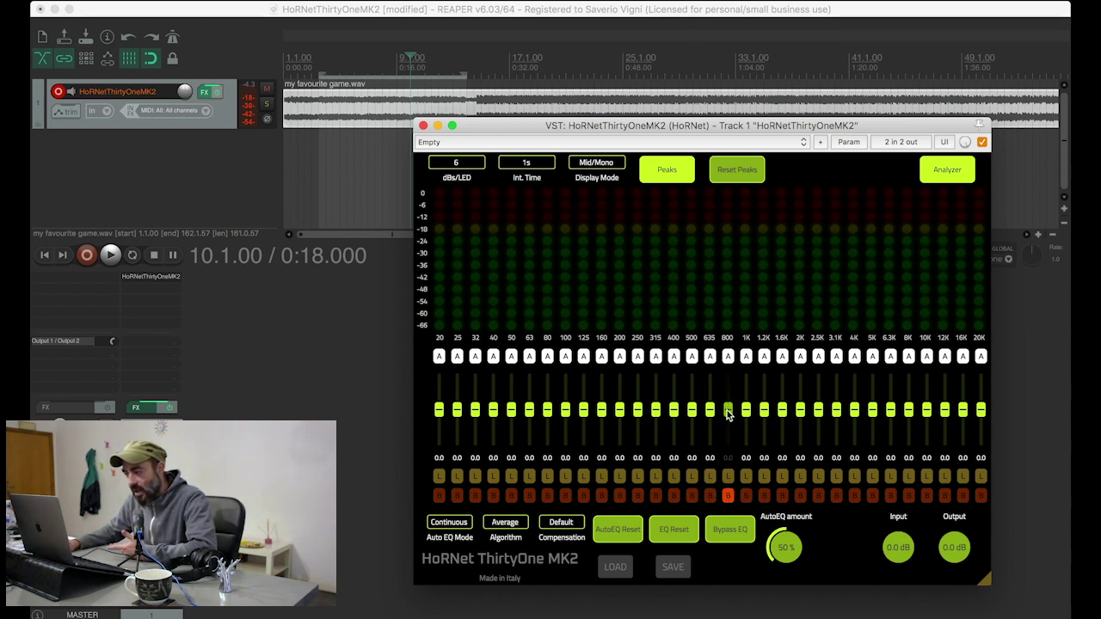
{"action": "mouse_move", "coordinate": [729, 416]}
{"action": "left_mouse_down"}
{"action": "mouse_move", "coordinate": [728, 399]}
{"action": "mouse_move", "coordinate": [728, 410]}
{"action": "left_mouse_up"}
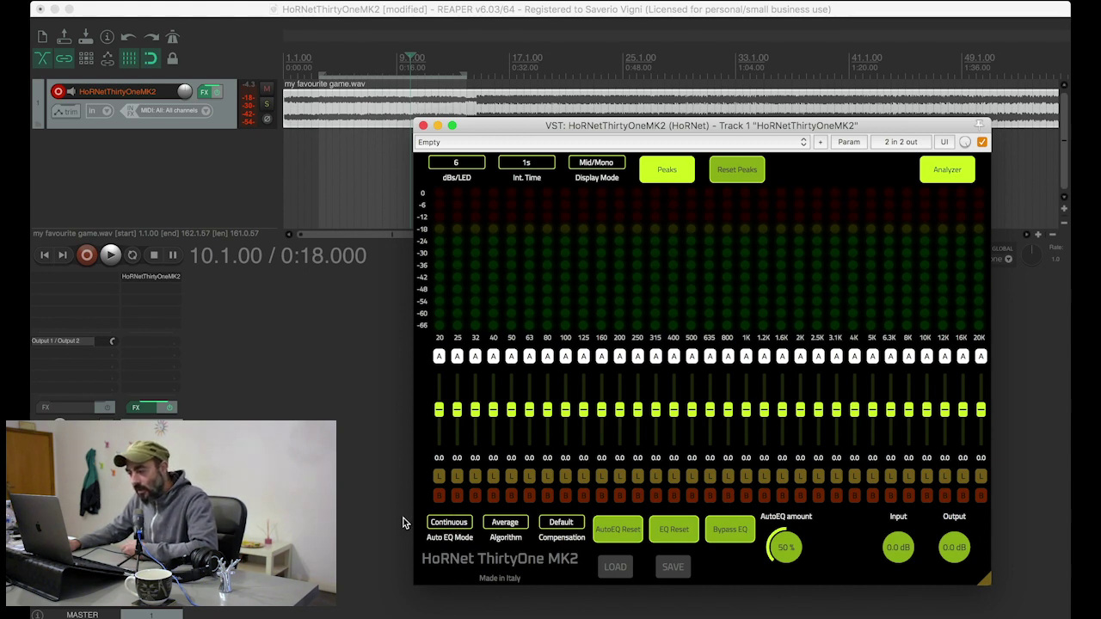
Cycle the Auto EQ mode through Off and Static and back to Continuous
{"action": "left_click", "coordinate": [461, 526]}
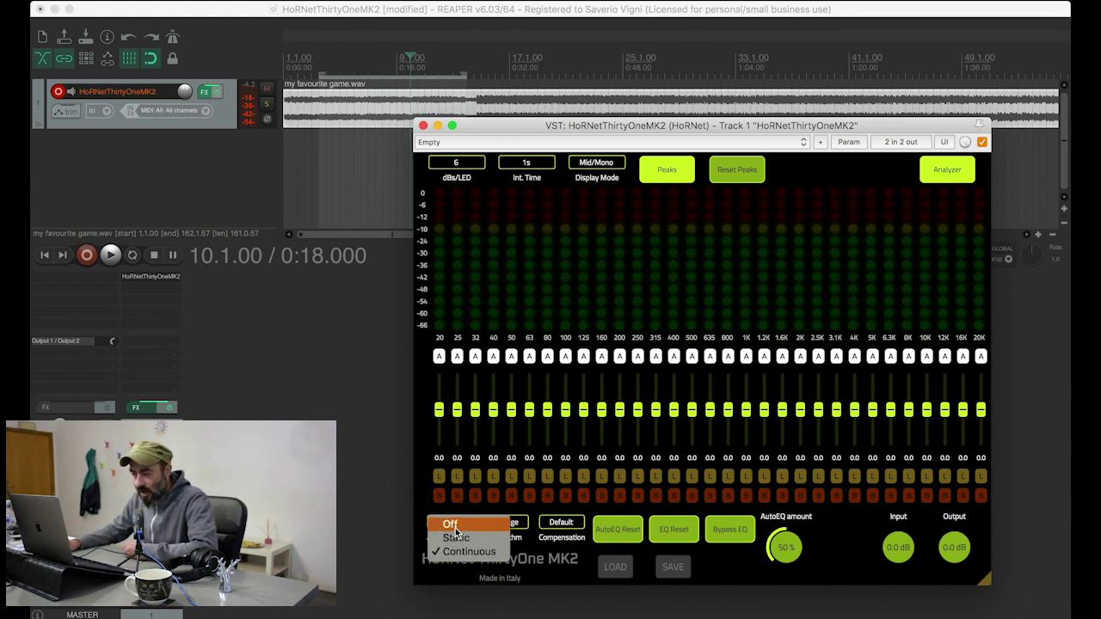
{"action": "left_click", "coordinate": [457, 526]}
{"action": "left_click", "coordinate": [455, 525]}
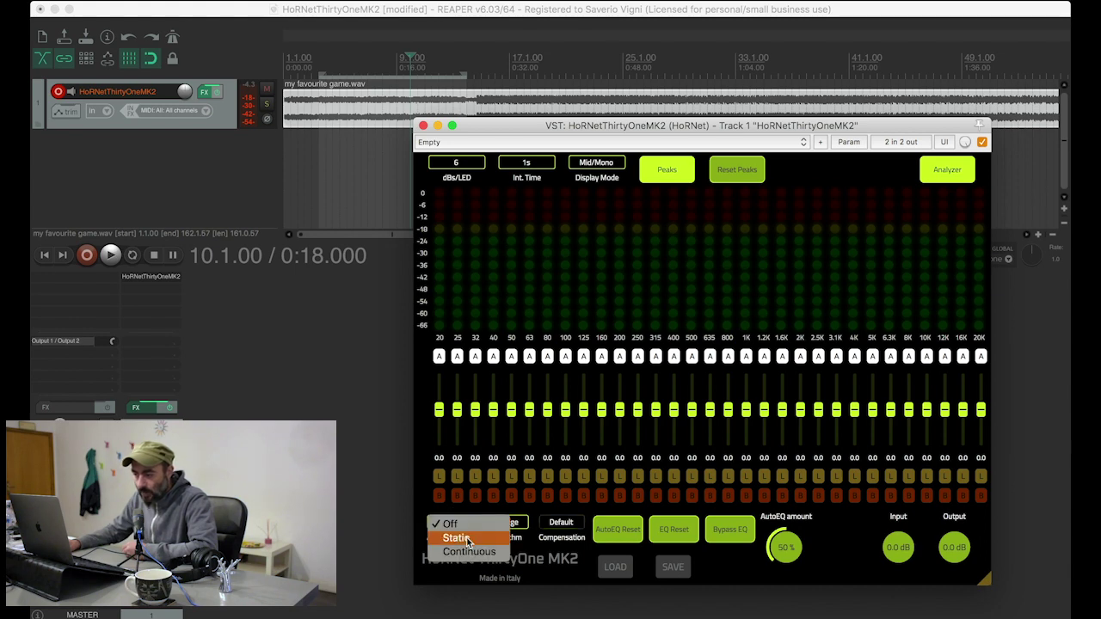
{"action": "left_click", "coordinate": [467, 540]}
{"action": "left_click", "coordinate": [460, 526]}
{"action": "left_click", "coordinate": [461, 552]}
Switch the Auto EQ mode to Static and back to Continuous twice
{"action": "left_click", "coordinate": [457, 524]}
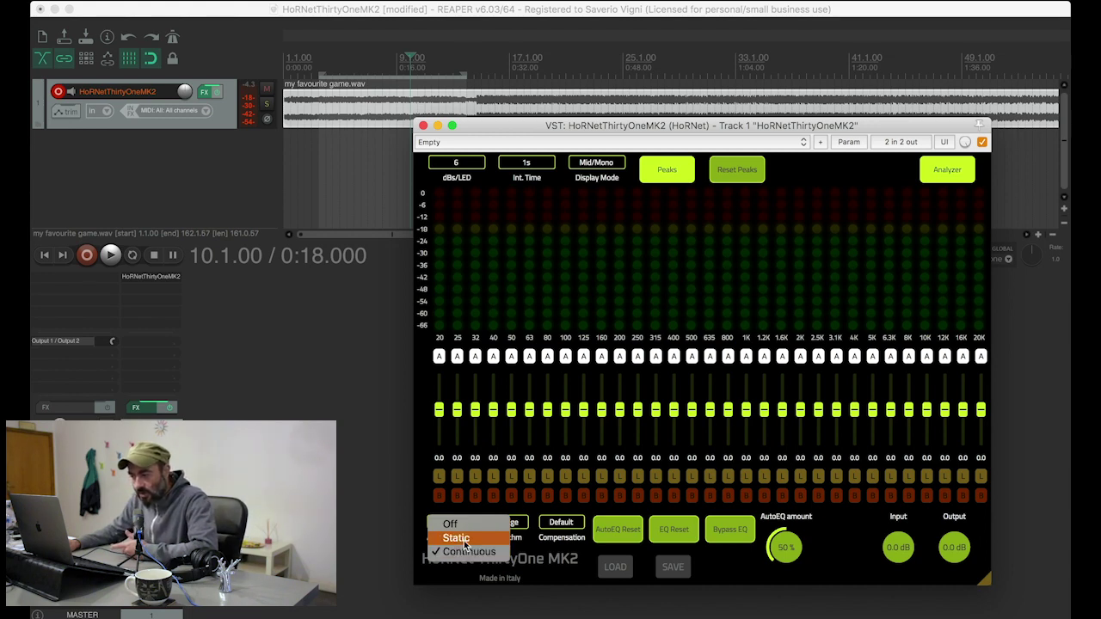
{"action": "left_click", "coordinate": [465, 540]}
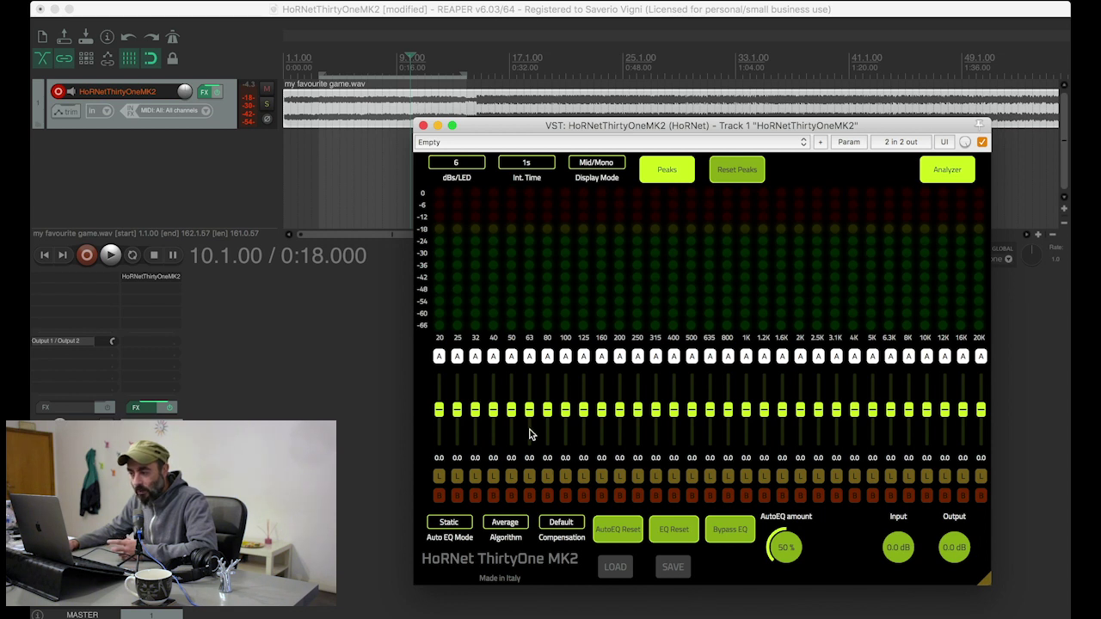
{"action": "left_click", "coordinate": [465, 527]}
{"action": "left_click", "coordinate": [467, 552]}
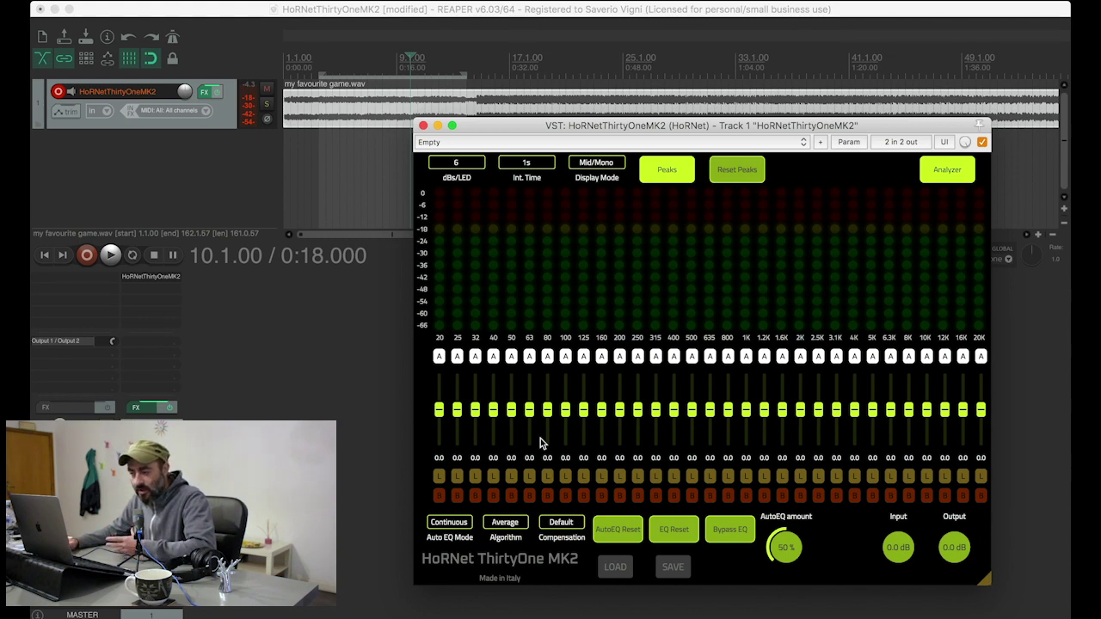
{"action": "left_click", "coordinate": [440, 527]}
{"action": "left_click", "coordinate": [441, 539]}
{"action": "left_click", "coordinate": [444, 525]}
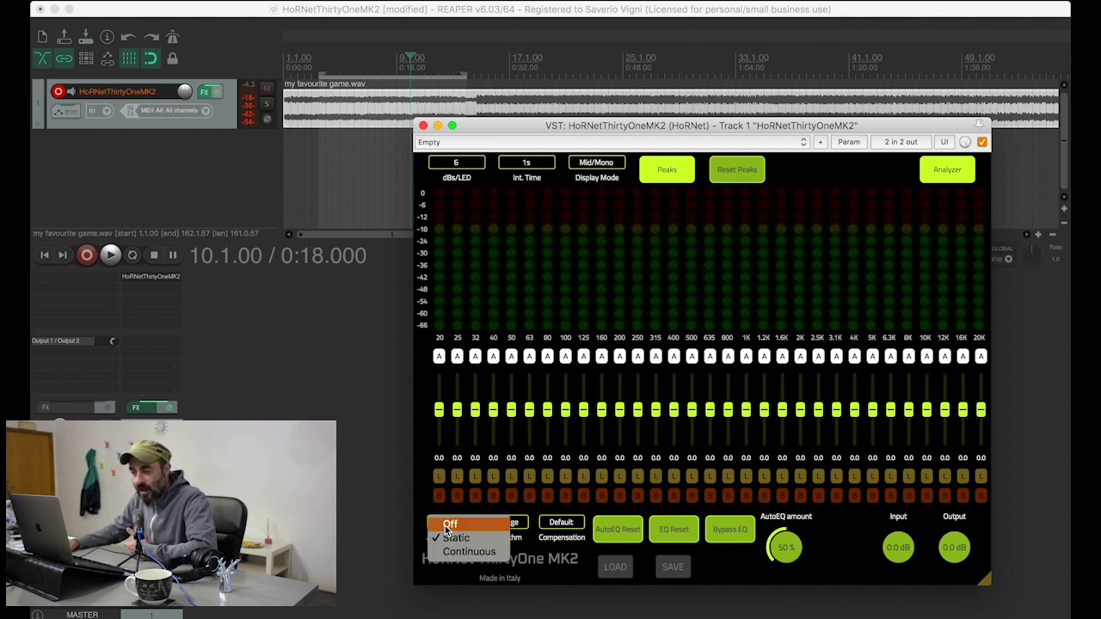
{"action": "left_click", "coordinate": [463, 560]}
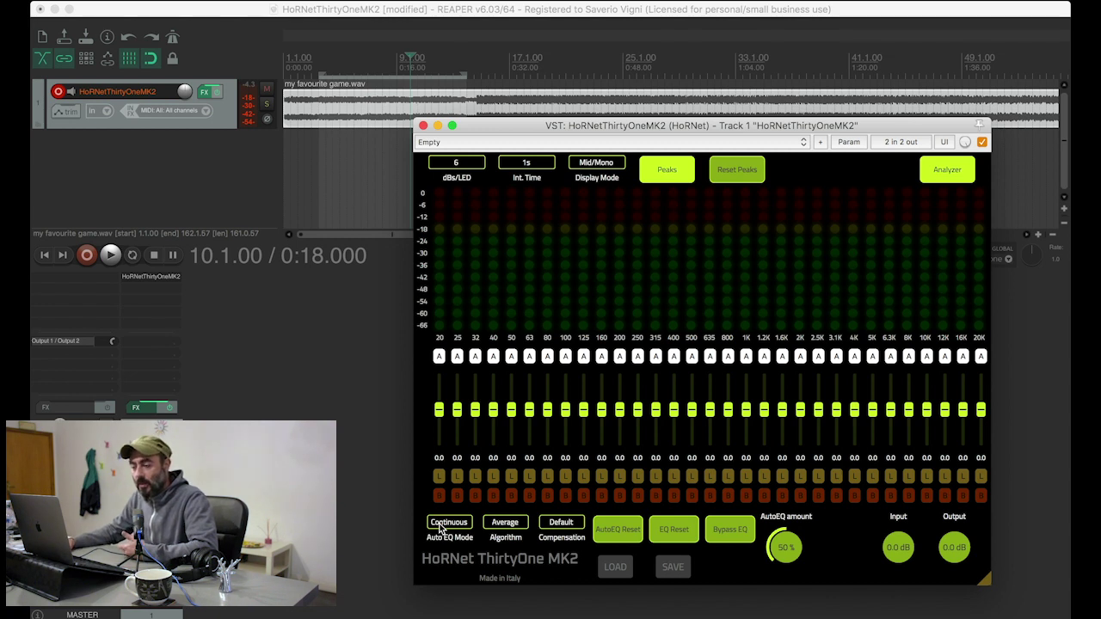
Examine the available Auto EQ algorithms while keeping Average selected
{"action": "left_click", "coordinate": [516, 527]}
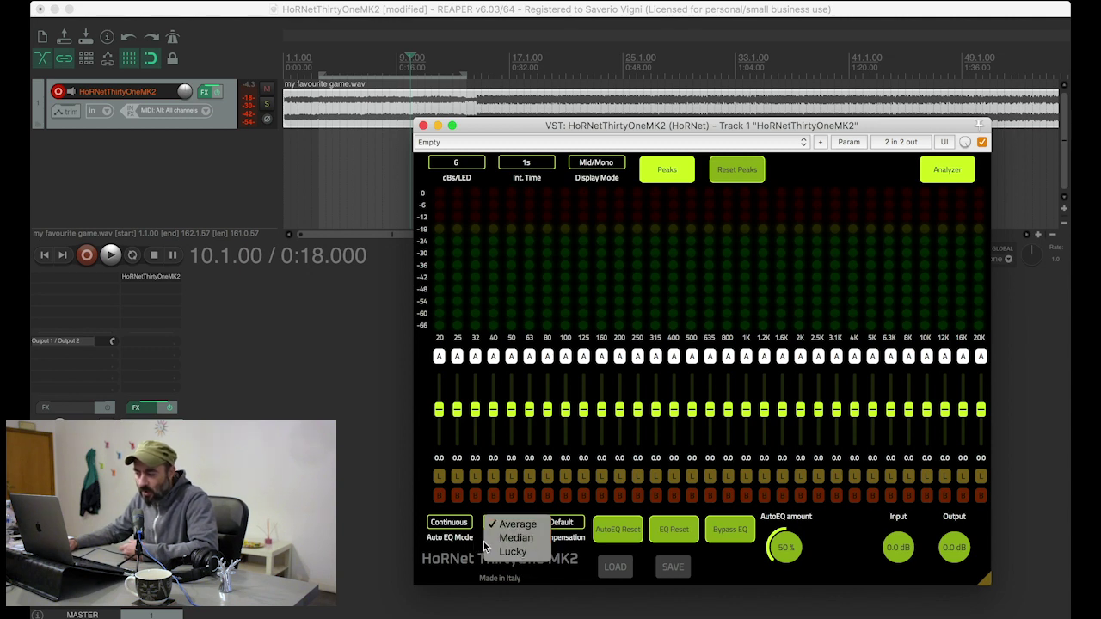
{"action": "left_click", "coordinate": [494, 526]}
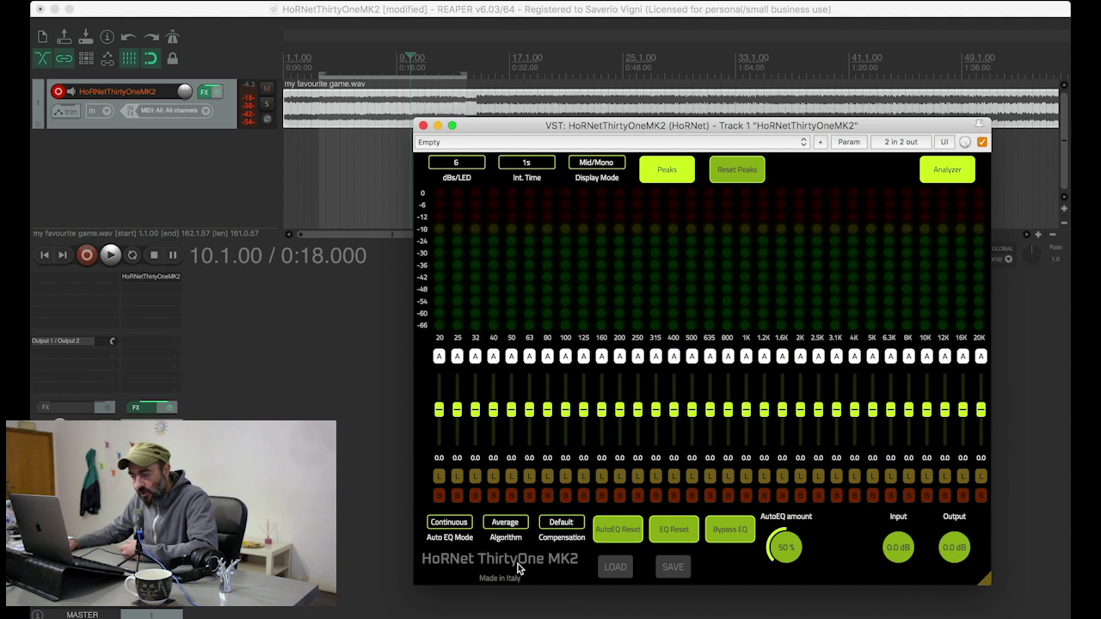
{"action": "left_click", "coordinate": [517, 524]}
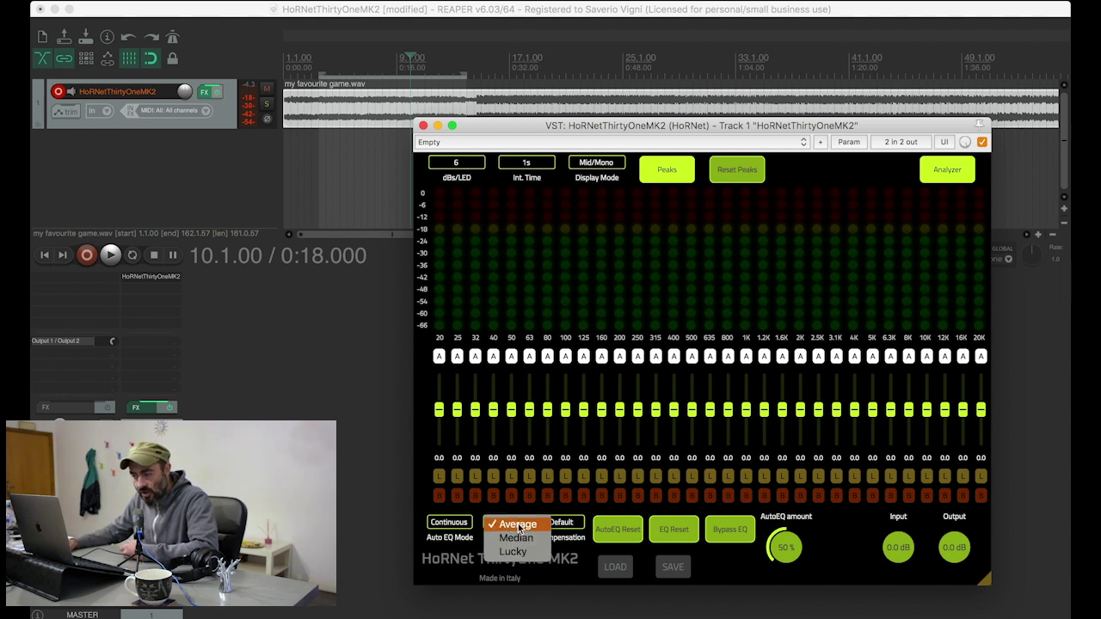
{"action": "left_click", "coordinate": [518, 523]}
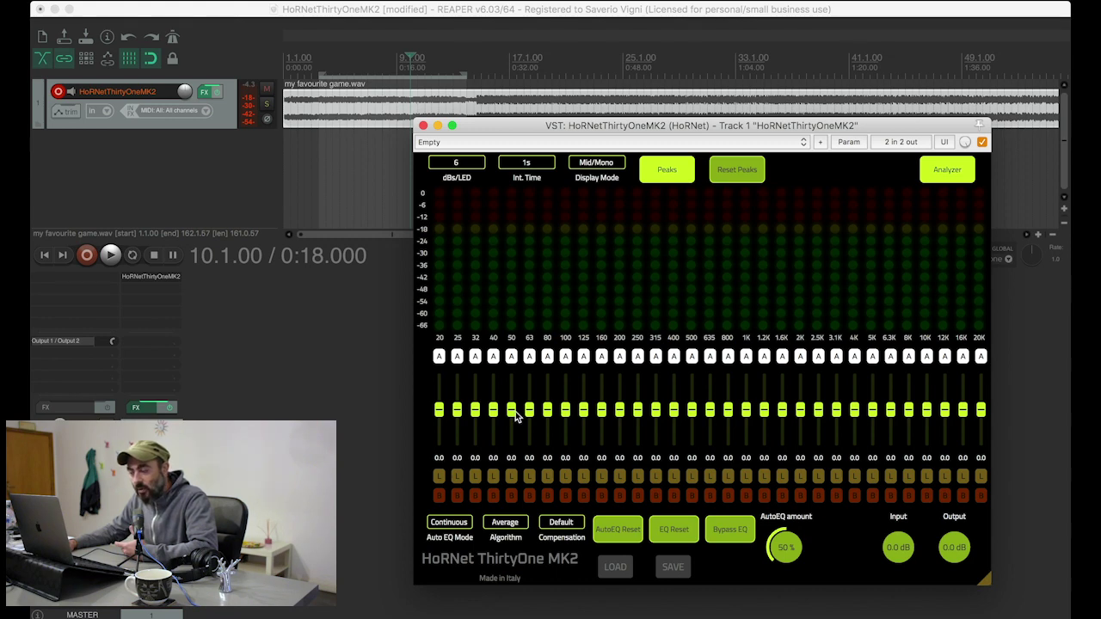
Set the Auto EQ algorithm to Median and review the algorithm choices again
{"action": "mouse_move", "coordinate": [536, 310]}
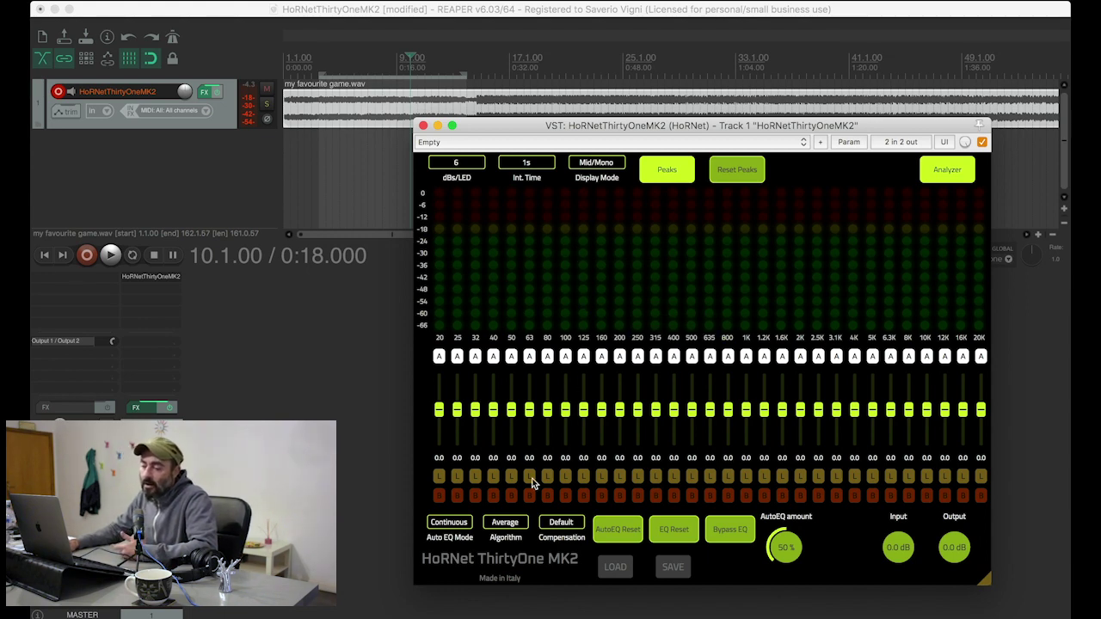
{"action": "left_click", "coordinate": [522, 522]}
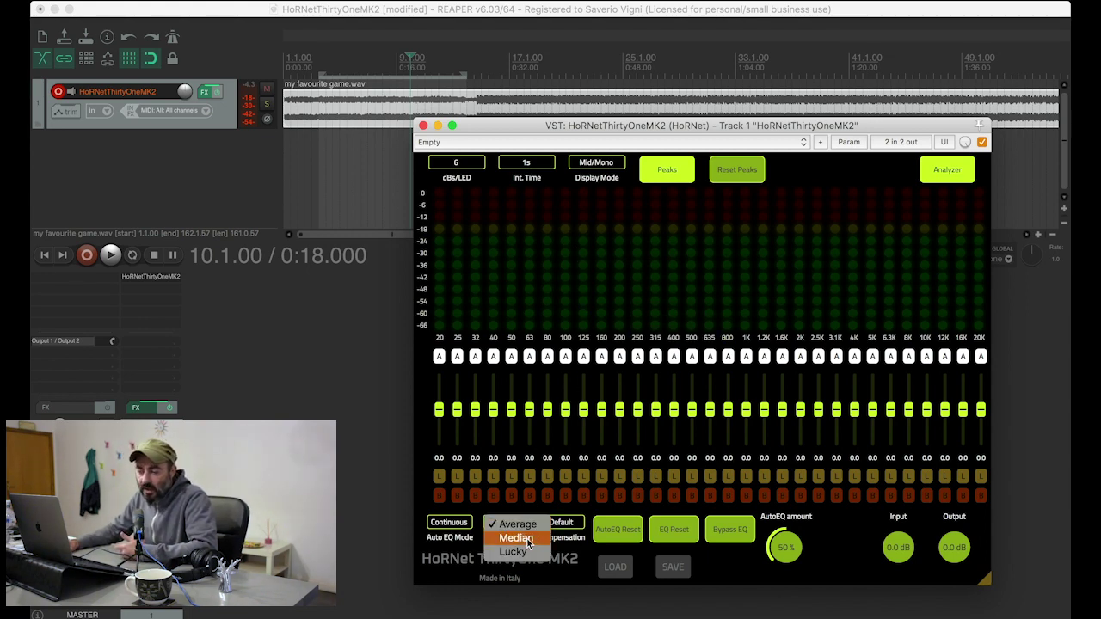
{"action": "left_click", "coordinate": [527, 539]}
{"action": "left_click", "coordinate": [512, 526]}
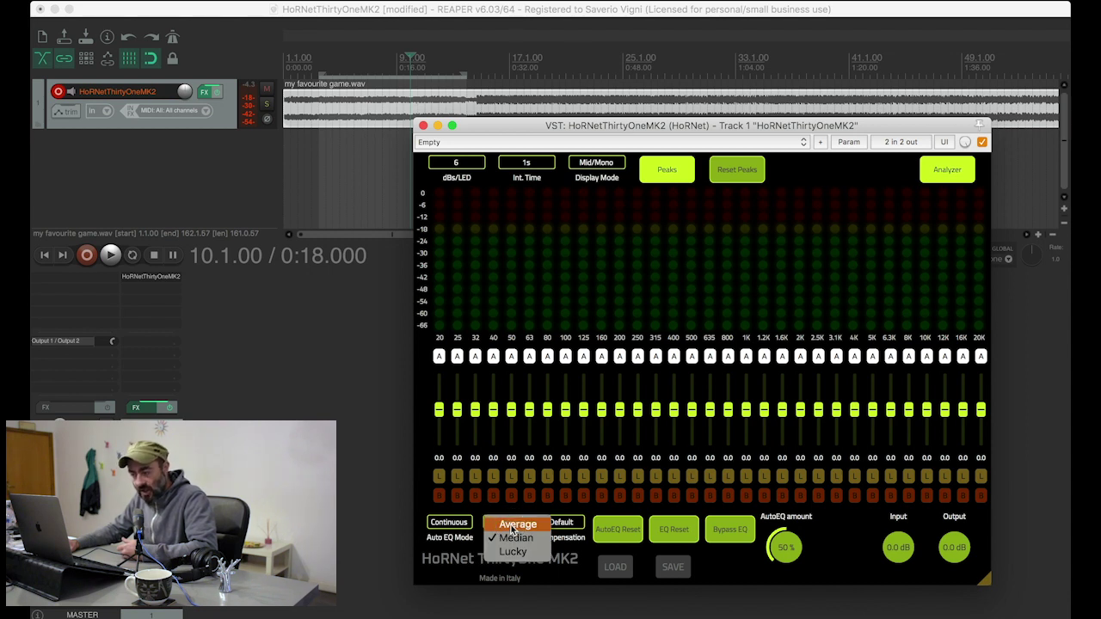
{"action": "left_click", "coordinate": [516, 538]}
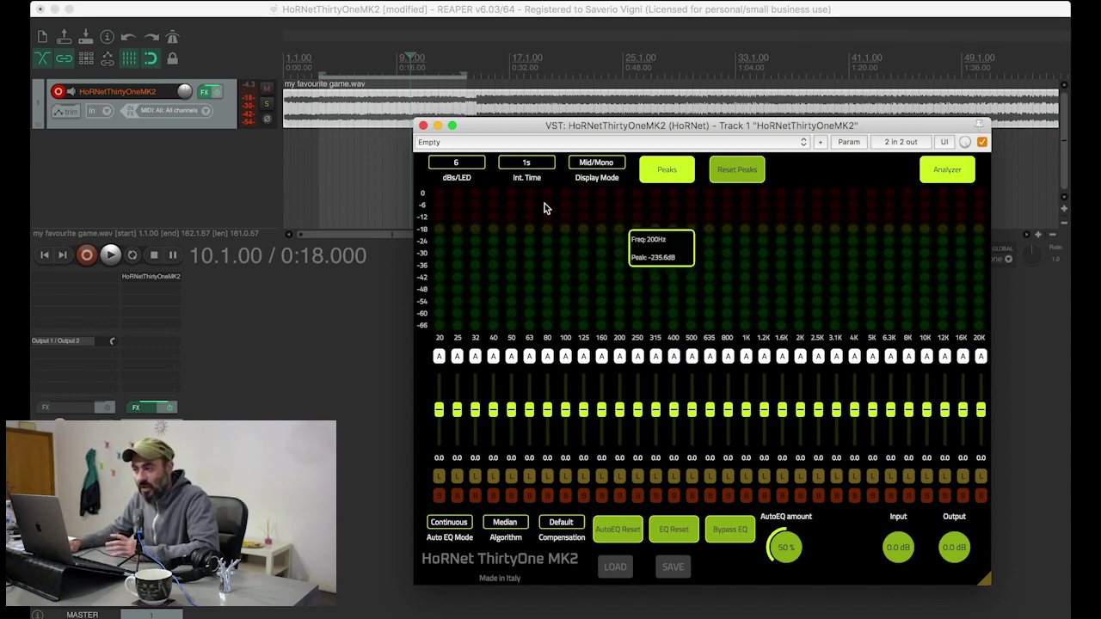
Set the Auto EQ algorithm to Lucky, switch it to Average, and return it to Lucky
{"action": "left_click", "coordinate": [519, 521]}
{"action": "left_click", "coordinate": [519, 554]}
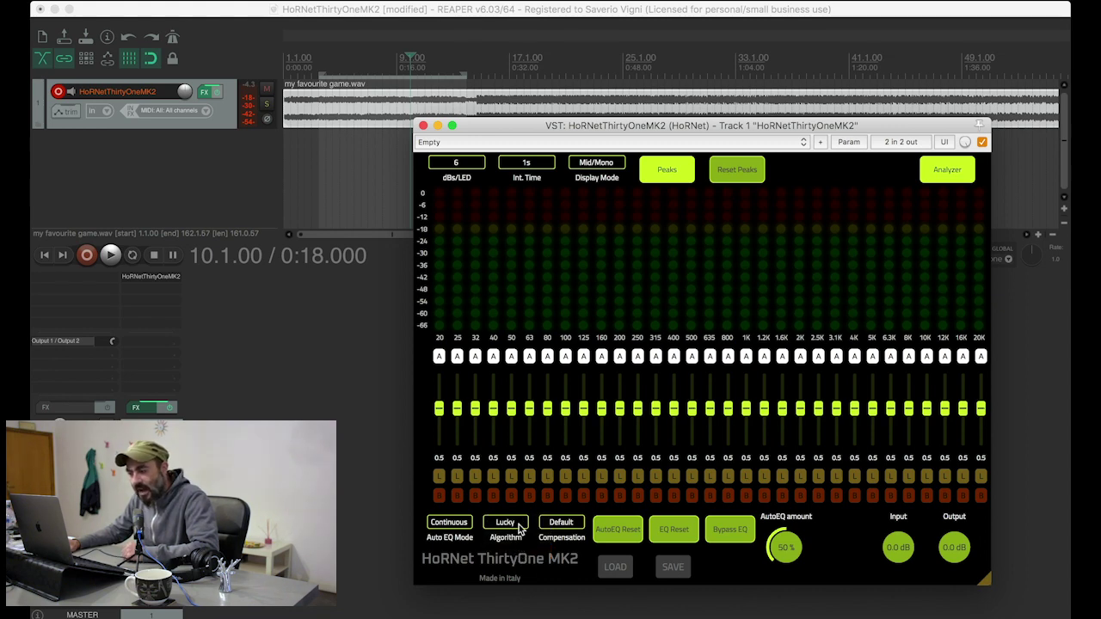
{"action": "left_click", "coordinate": [520, 524]}
{"action": "left_click", "coordinate": [520, 523]}
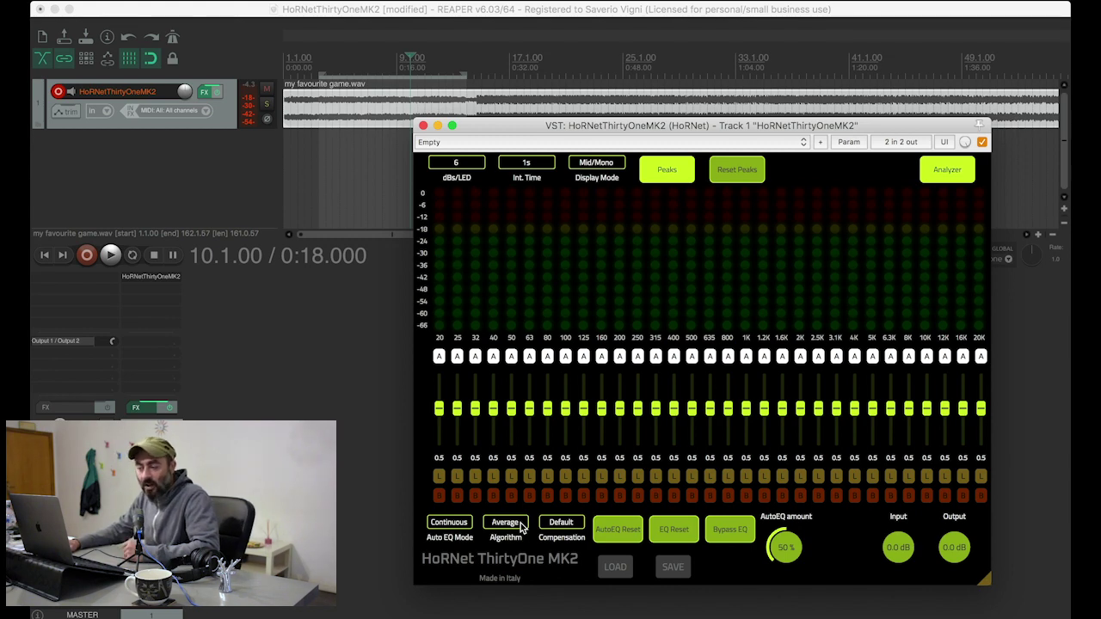
{"action": "left_click", "coordinate": [520, 525]}
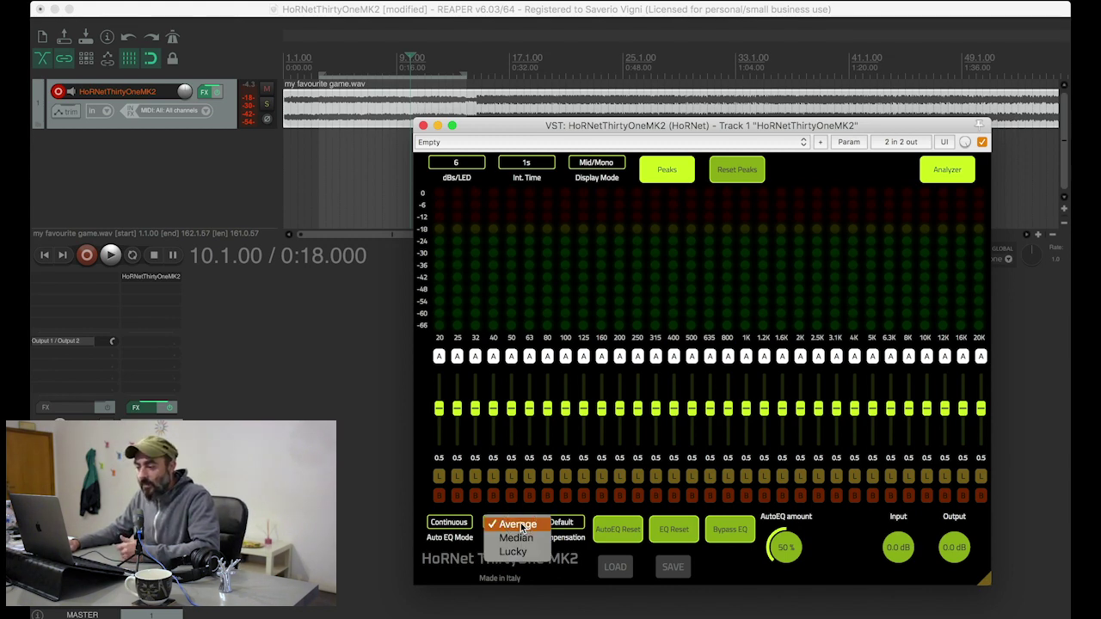
{"action": "left_click", "coordinate": [521, 555]}
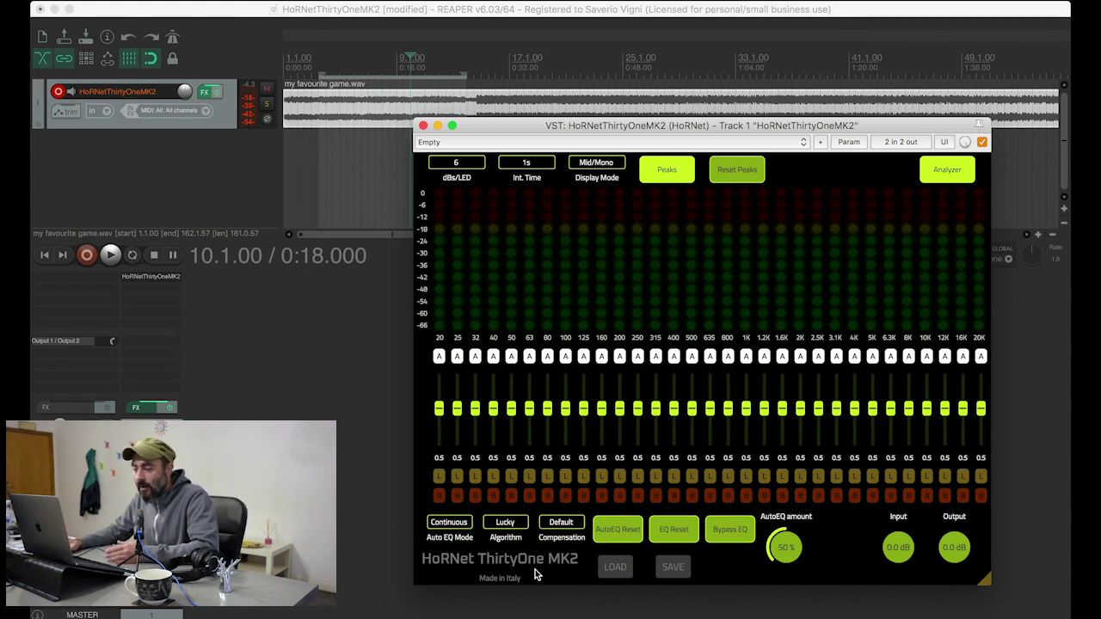
Examine the compensation options while keeping Default selected
{"action": "left_click", "coordinate": [572, 522]}
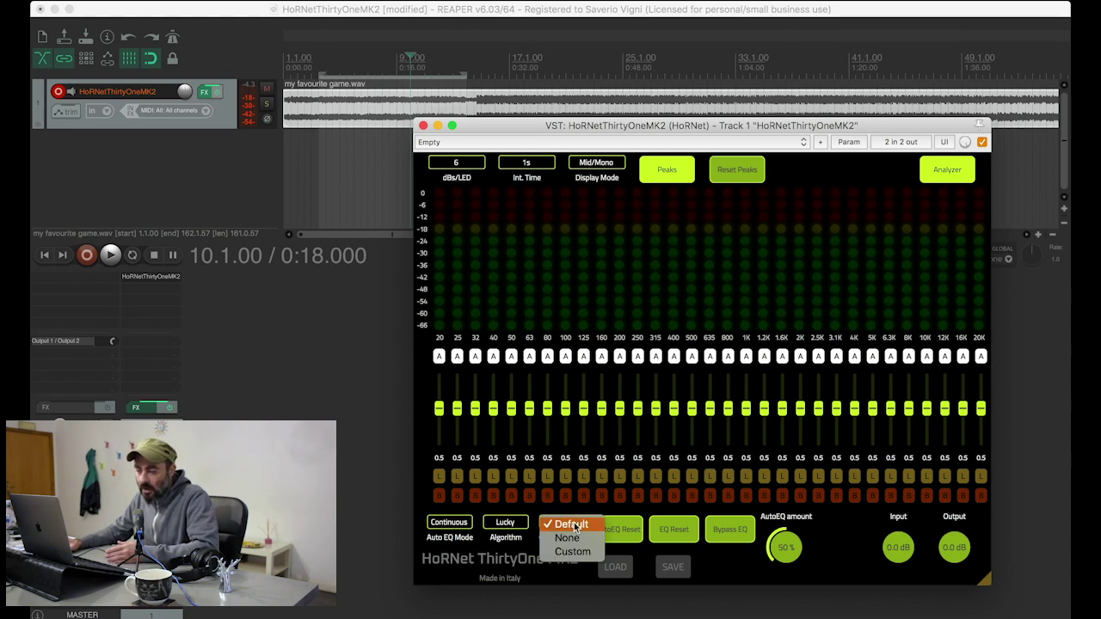
{"action": "left_click", "coordinate": [573, 523]}
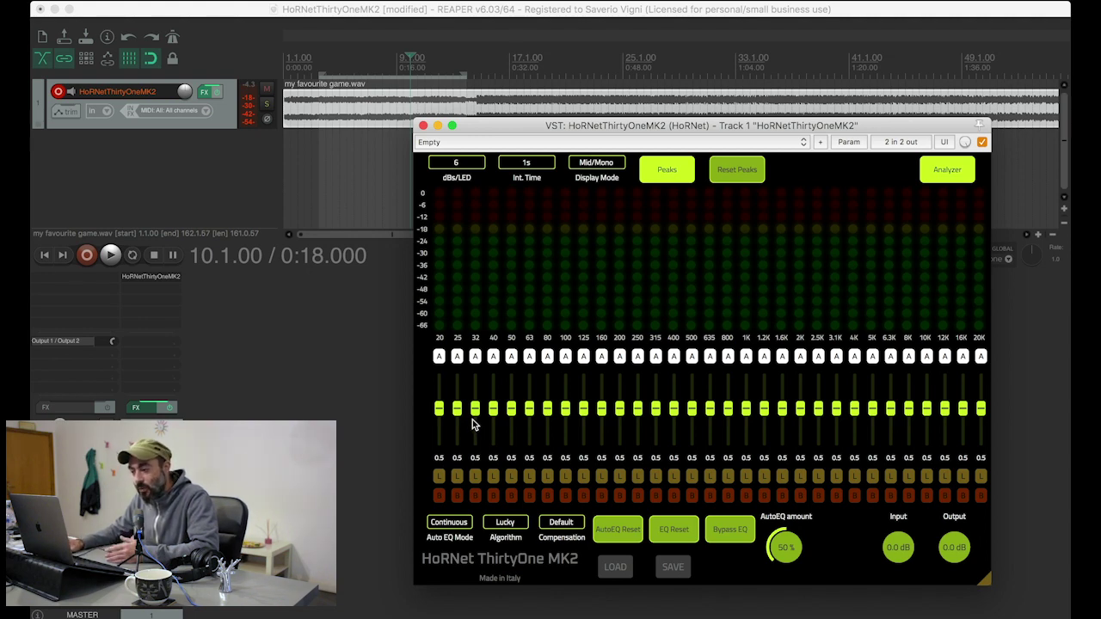
{"action": "left_click", "coordinate": [581, 523]}
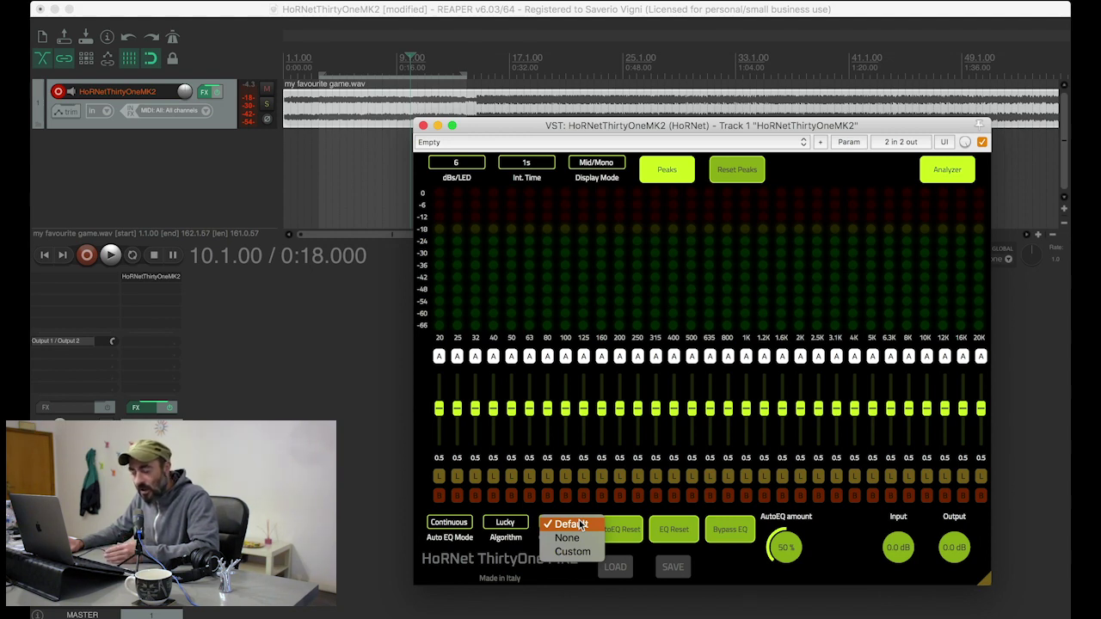
{"action": "left_click", "coordinate": [582, 524]}
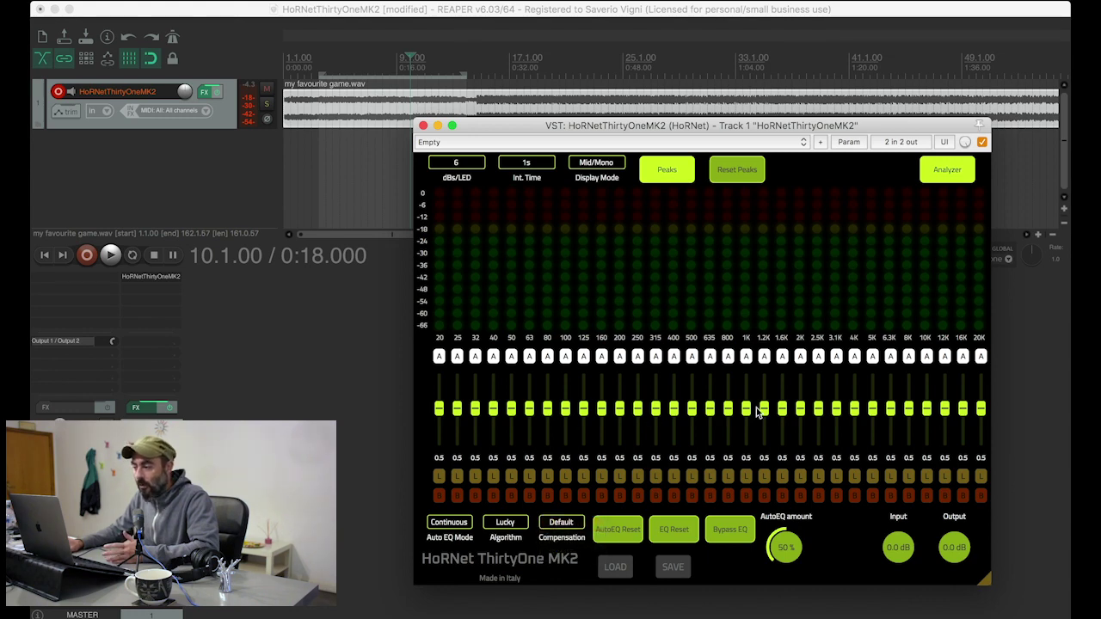
Set the compensation to None and return it to Default
{"action": "left_click", "coordinate": [573, 529]}
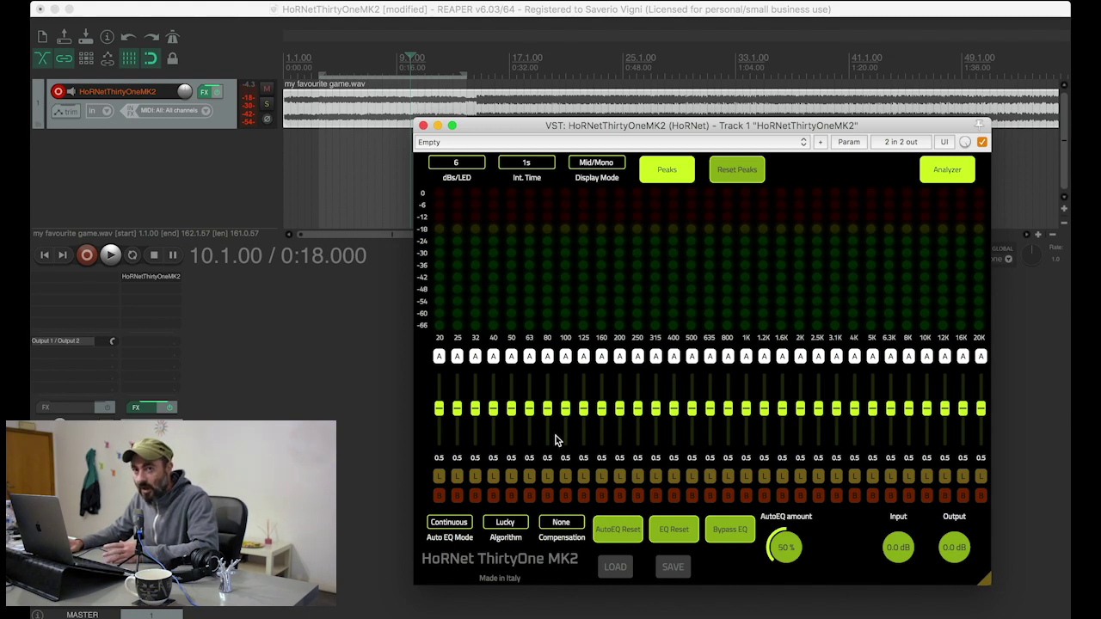
{"action": "left_click", "coordinate": [565, 522]}
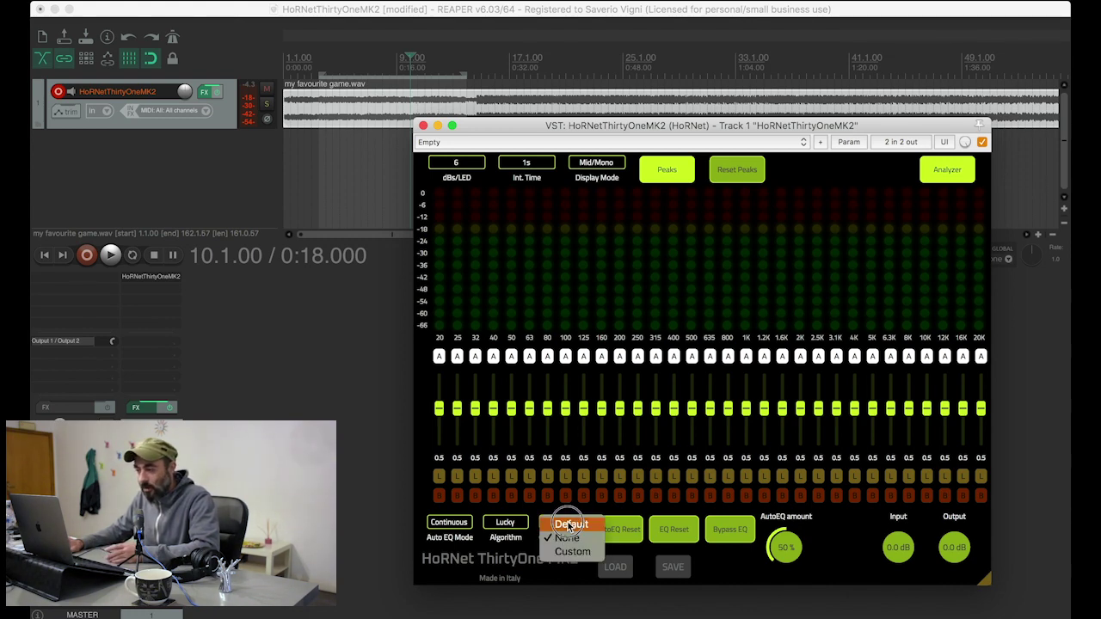
{"action": "left_click", "coordinate": [567, 522]}
Set the compensation to Custom to bring up the per-band compensation sliders
{"action": "left_click", "coordinate": [567, 523]}
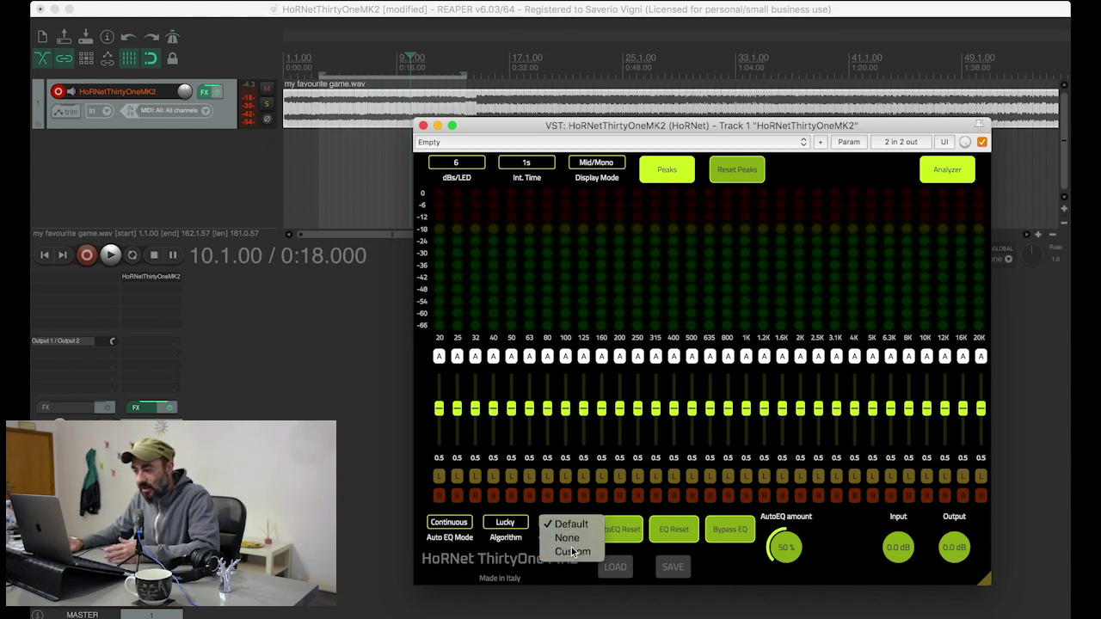
{"action": "left_click", "coordinate": [572, 551]}
{"action": "double_click", "coordinate": [665, 435]}
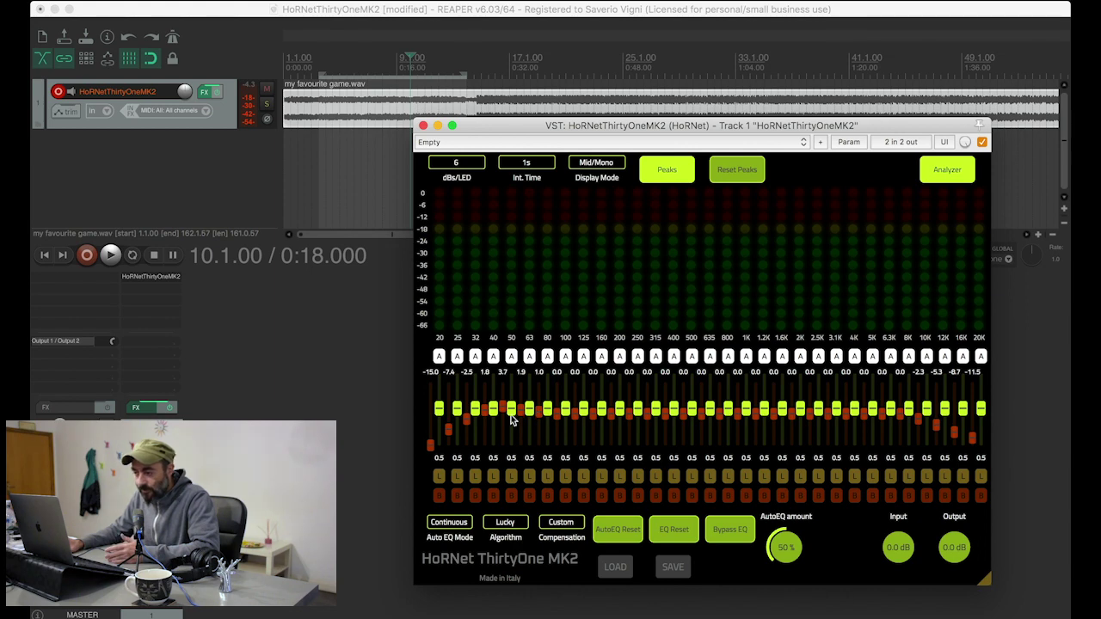
Lower the 63 Hz compensation slider and reset it to 0.0
{"action": "mouse_move", "coordinate": [520, 412]}
{"action": "left_mouse_down"}
{"action": "mouse_move", "coordinate": [520, 445]}
{"action": "mouse_move", "coordinate": [520, 388]}
{"action": "mouse_move", "coordinate": [521, 441]}
{"action": "left_mouse_up"}
{"action": "double_click", "coordinate": [521, 441]}
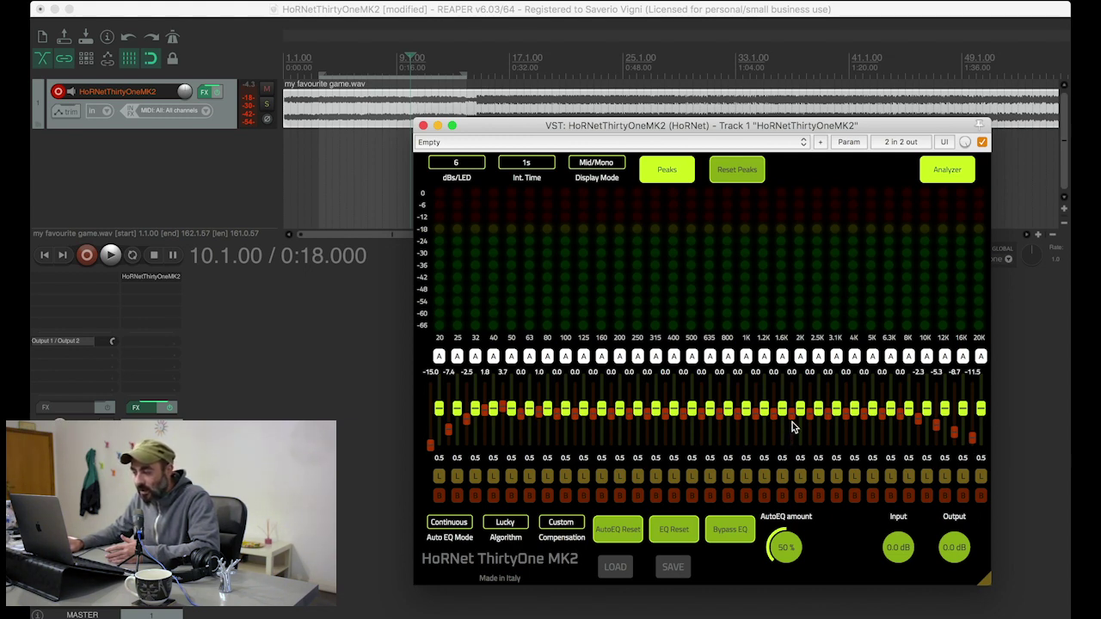
Examine the save and load options for presets and compensation curves without choosing any
{"action": "left_click", "coordinate": [667, 568]}
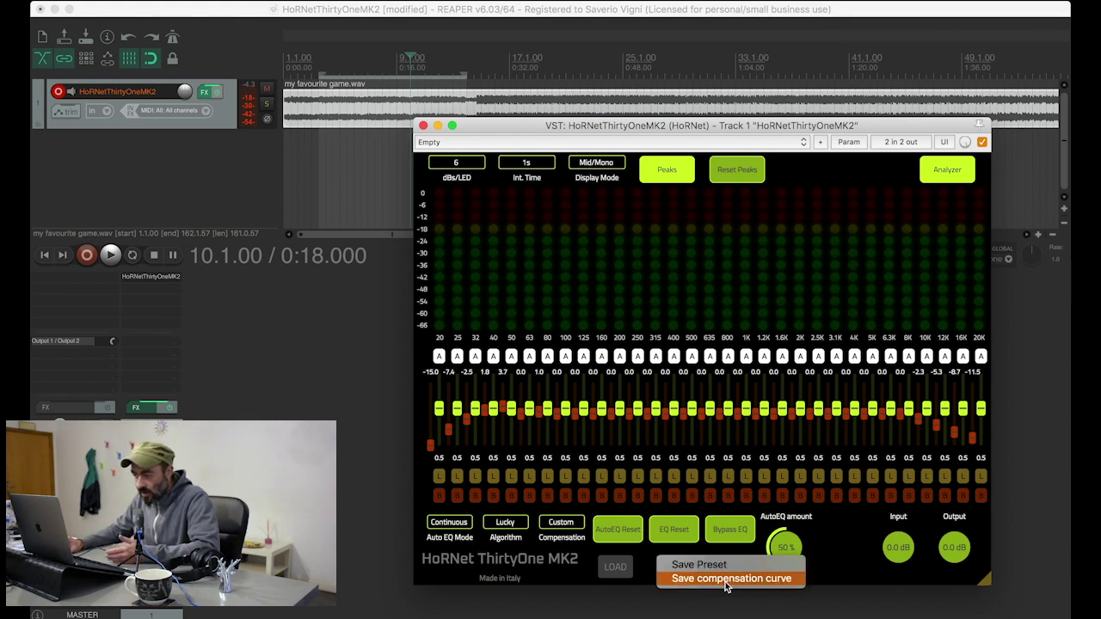
{"action": "left_click", "coordinate": [626, 568]}
{"action": "left_click", "coordinate": [779, 580]}
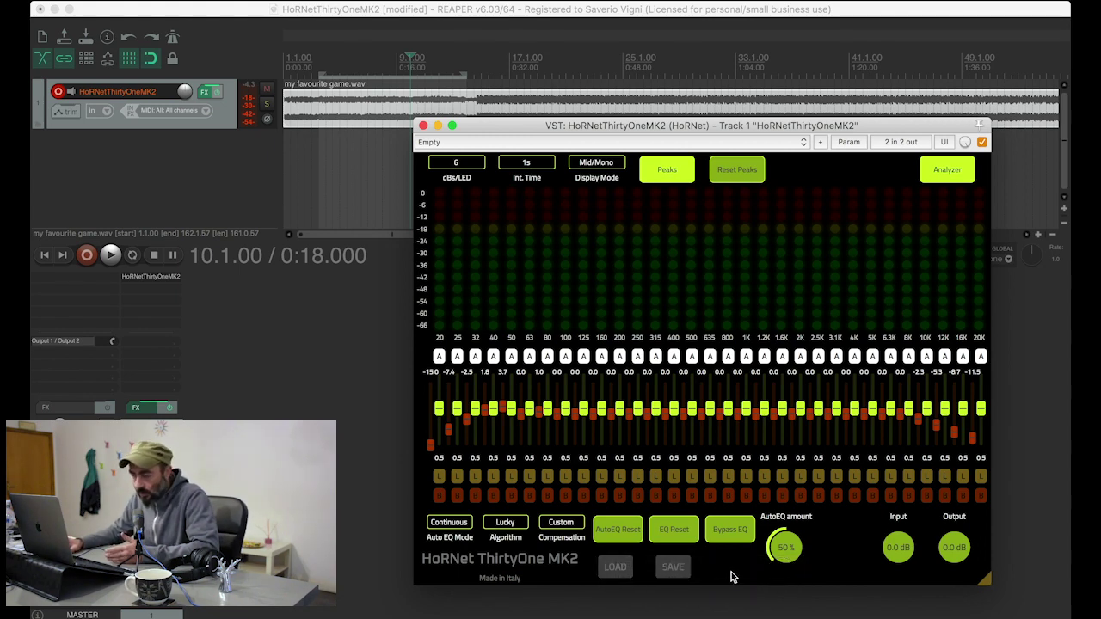
Set the compensation to Default and reset both the Auto EQ and the manual EQ
{"action": "left_click", "coordinate": [550, 525]}
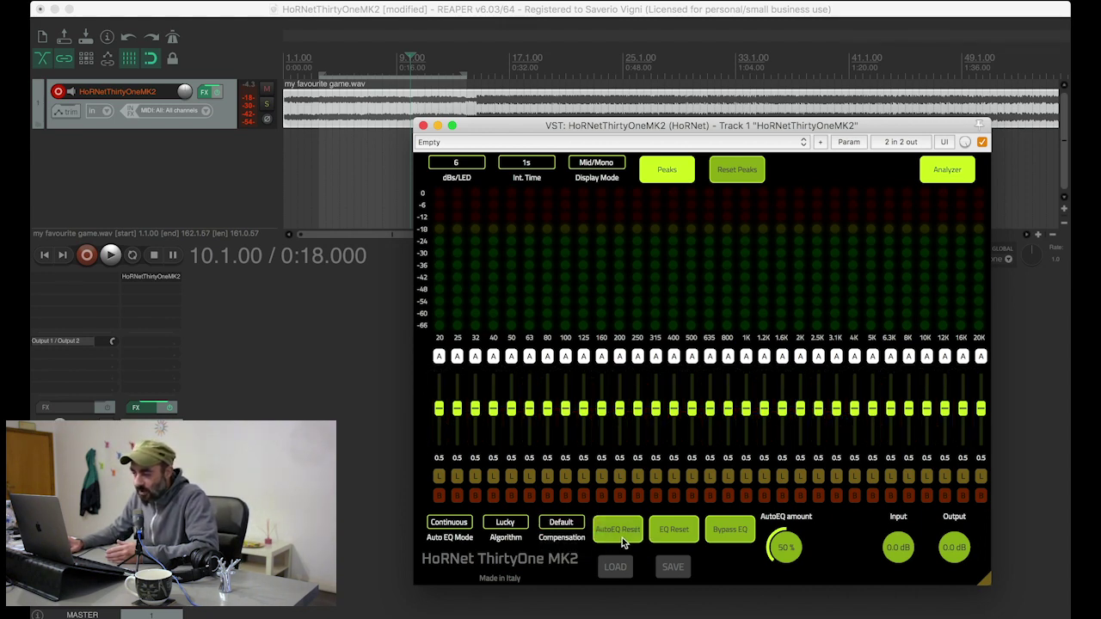
{"action": "left_click", "coordinate": [630, 533]}
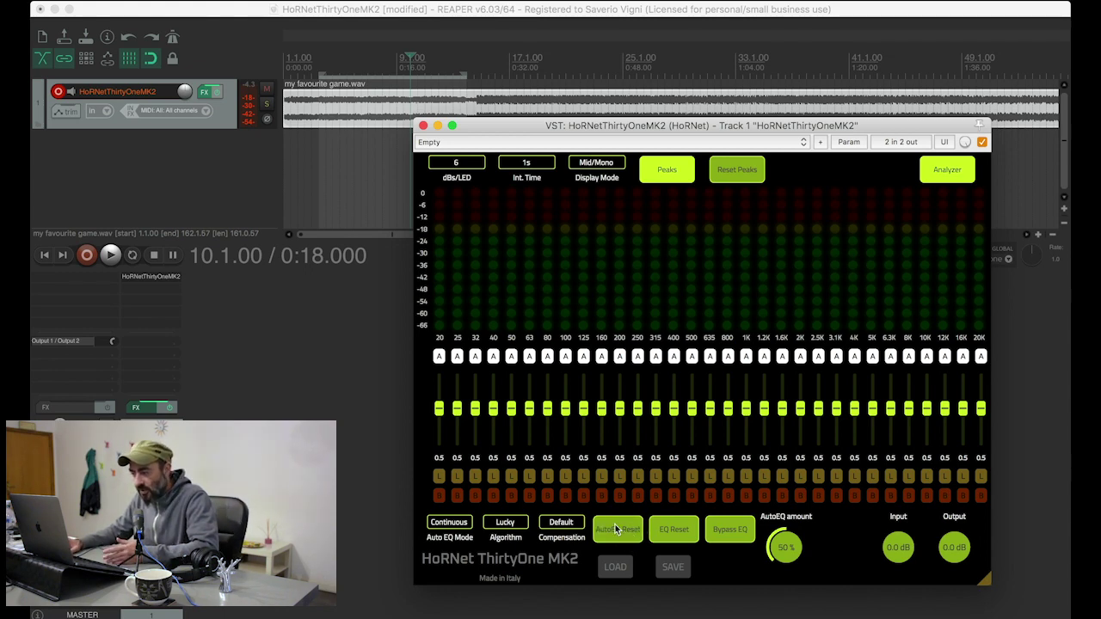
{"action": "left_click", "coordinate": [663, 526]}
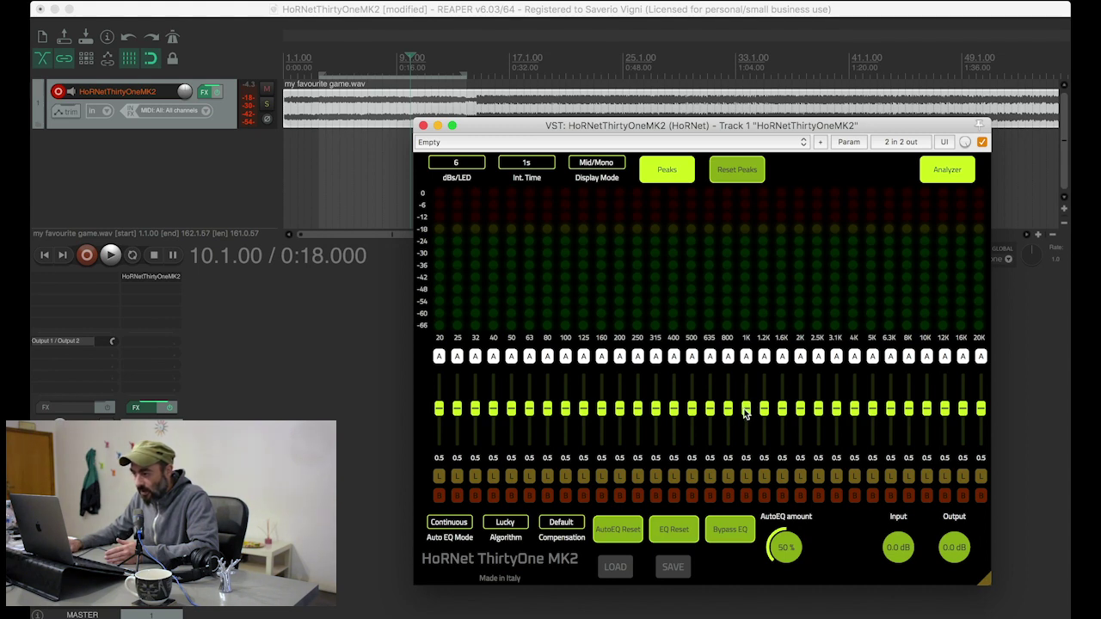
Lower the 1K band's gain to about -7.0 and set the Auto EQ mode to Off
{"action": "left_click_drag", "start_coordinate": [746, 411], "coordinate": [745, 427]}
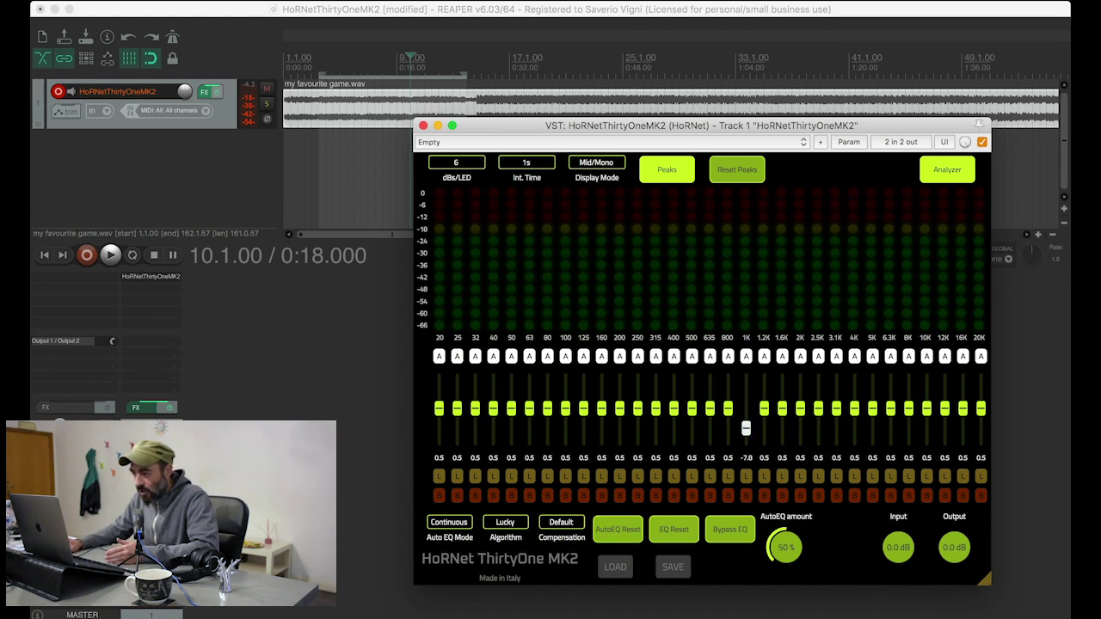
{"action": "left_click", "coordinate": [449, 523]}
{"action": "left_click", "coordinate": [471, 523]}
Lower the 1K band's gain to about -8.5 and reset all EQ bands to zero
{"action": "left_click_drag", "start_coordinate": [746, 410], "coordinate": [745, 427]}
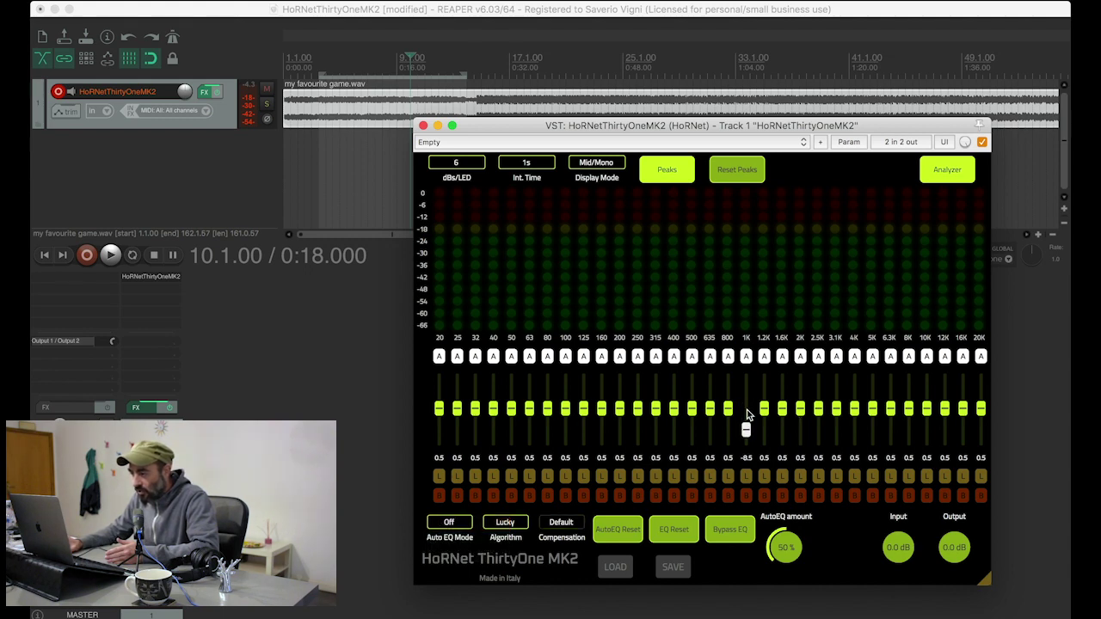
{"action": "left_click", "coordinate": [671, 533]}
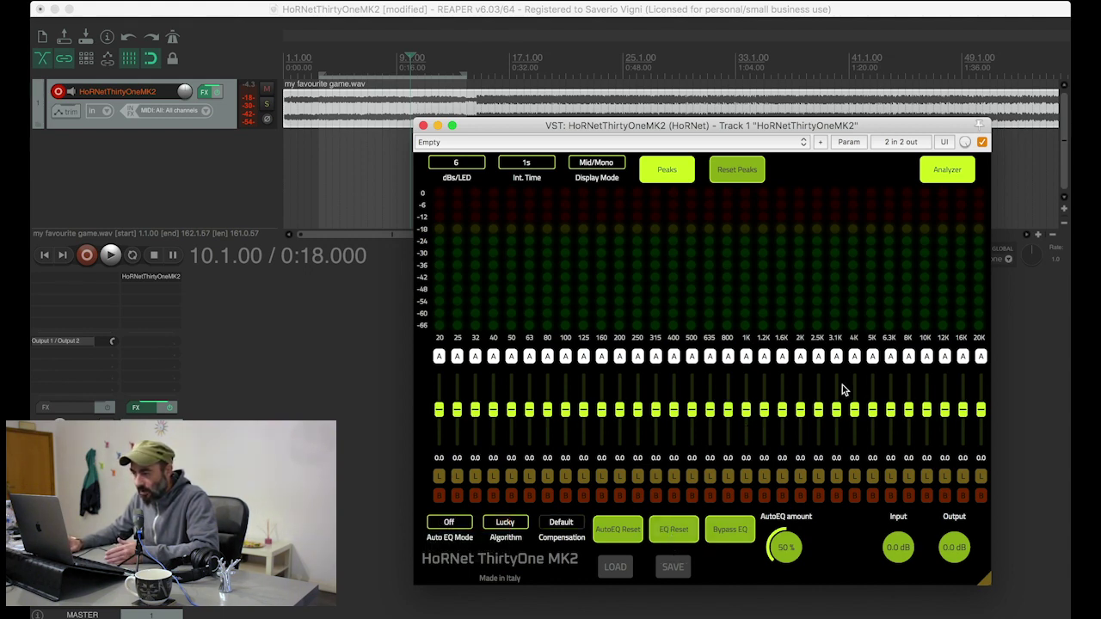
Set the Auto EQ mode to Static and toggle the EQ bypass on and off
{"action": "left_click", "coordinate": [451, 522]}
{"action": "left_click", "coordinate": [456, 538]}
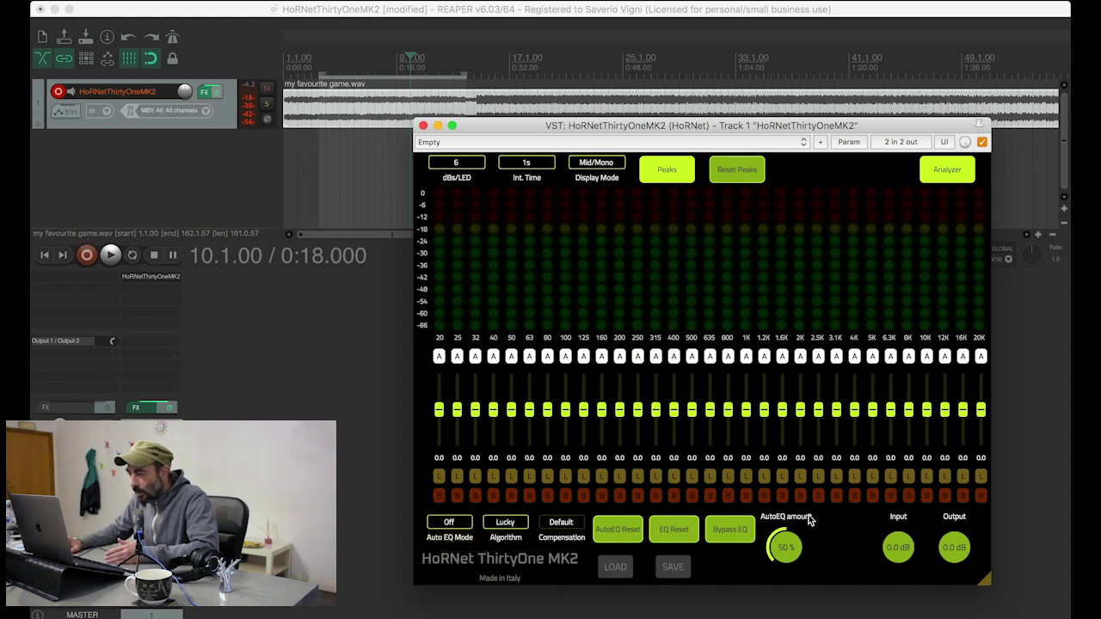
{"action": "left_click", "coordinate": [735, 533]}
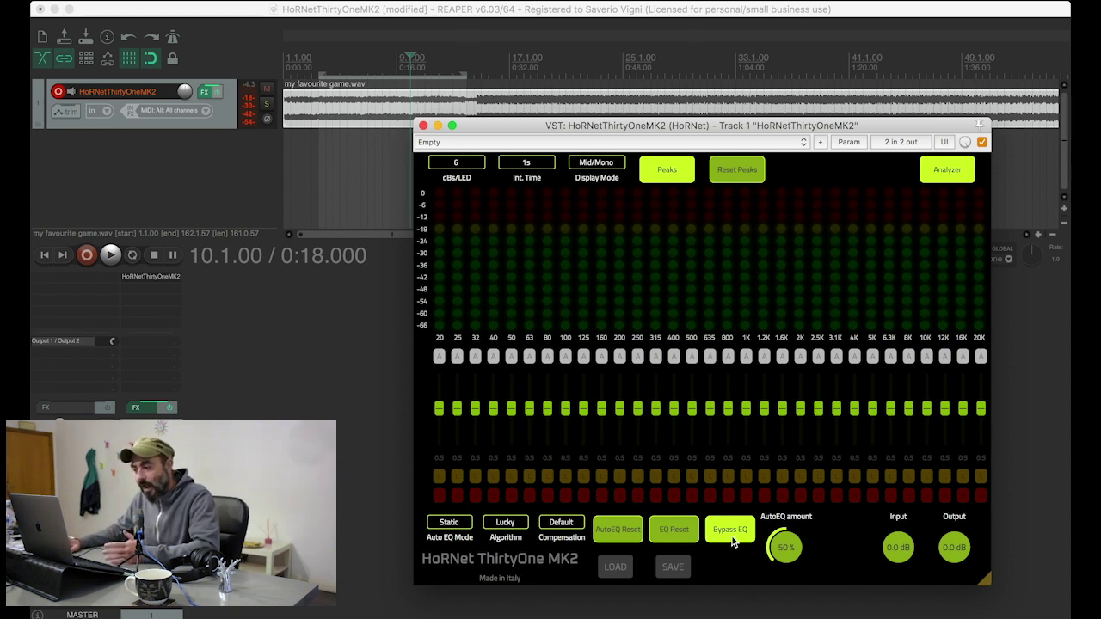
{"action": "left_click", "coordinate": [731, 533]}
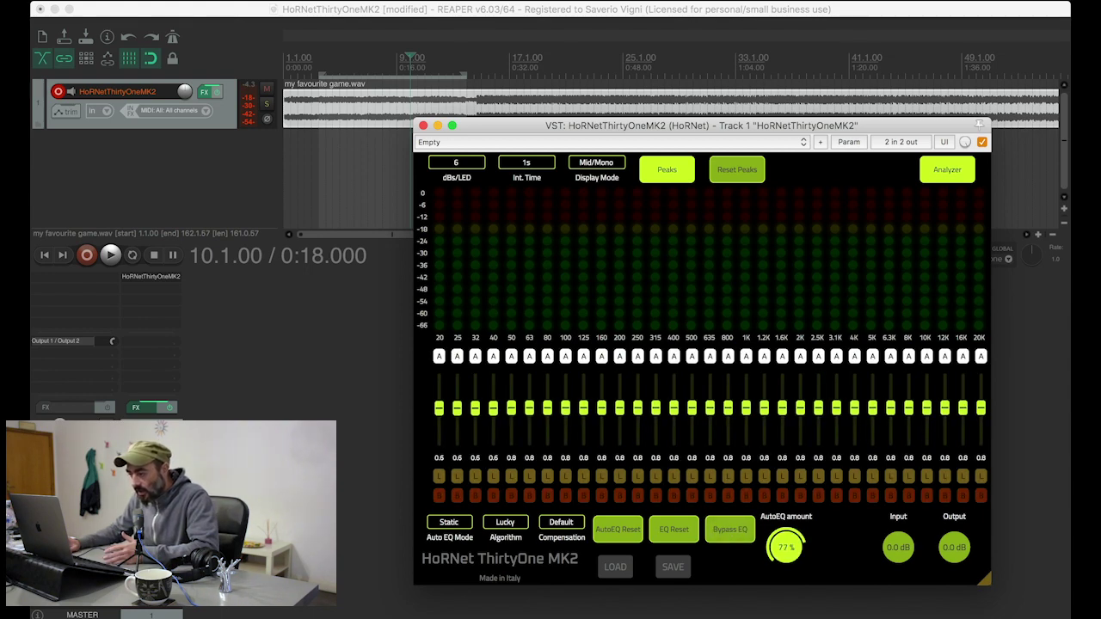
Try lower and higher AutoEQ amounts, return to 50 %, and set the Auto EQ algorithm to Average
{"action": "left_click_drag", "start_coordinate": [786, 543], "coordinate": [786, 602]}
{"action": "left_click_drag", "start_coordinate": [789, 537], "coordinate": [790, 499]}
{"action": "left_click", "coordinate": [504, 527]}
{"action": "left_click", "coordinate": [507, 523]}
{"action": "mouse_move", "coordinate": [791, 540]}
{"action": "left_mouse_down"}
{"action": "mouse_move", "coordinate": [791, 500]}
{"action": "mouse_move", "coordinate": [791, 596]}
{"action": "mouse_move", "coordinate": [789, 515]}
{"action": "left_mouse_up"}
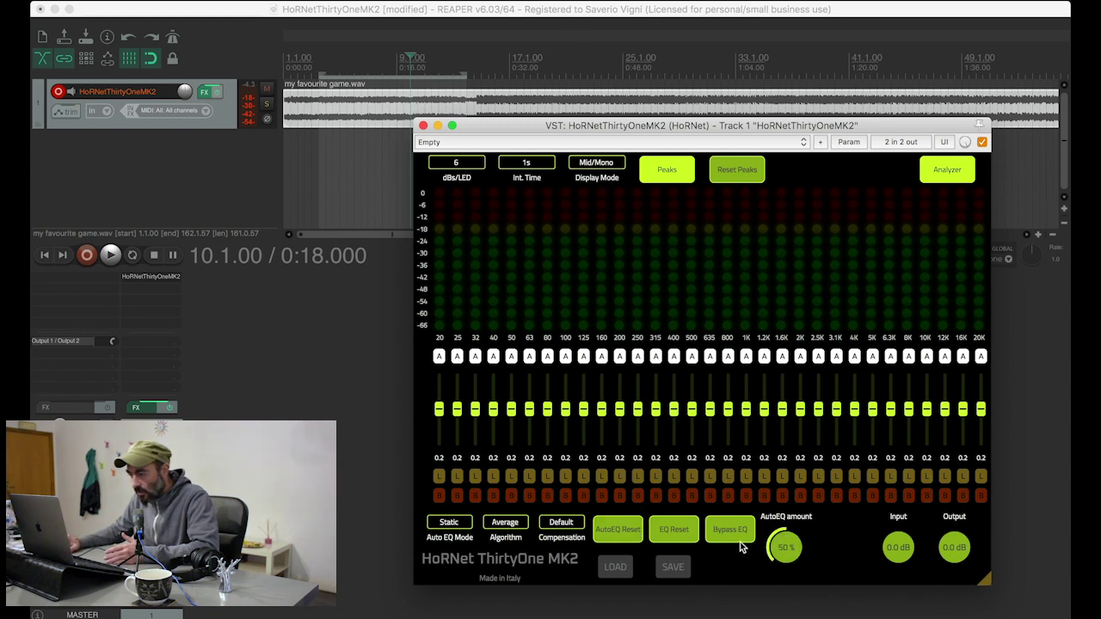
Reset all EQ bands to zero while leaving the AutoEQ amount at 50 %
{"action": "left_click", "coordinate": [673, 529]}
{"action": "left_click", "coordinate": [783, 542]}
{"action": "left_click_drag", "start_coordinate": [783, 541], "coordinate": [774, 563]}
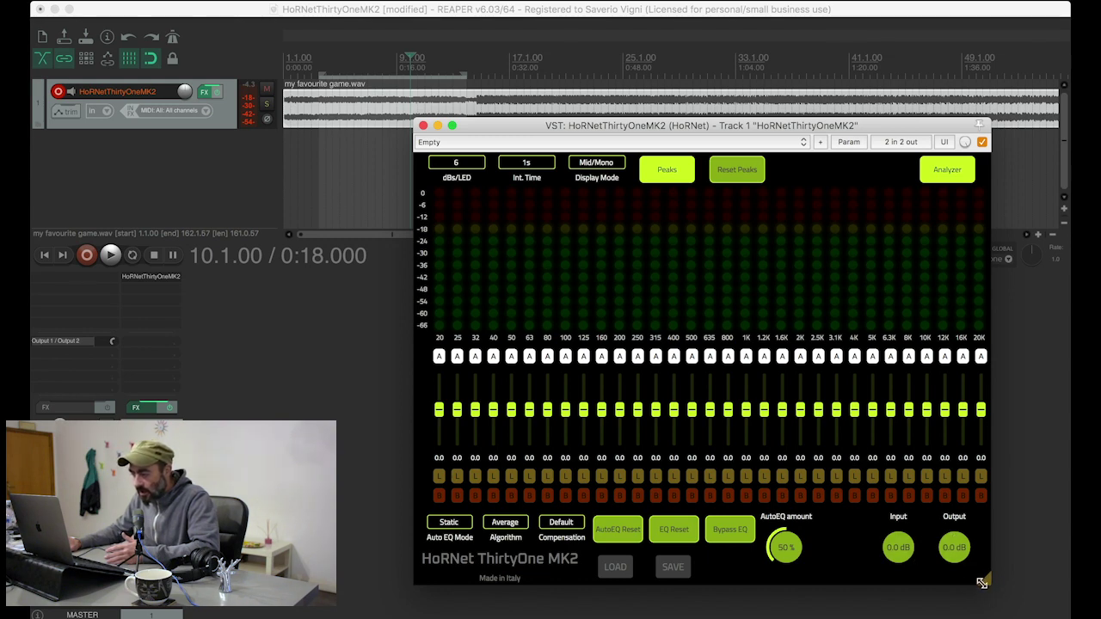
Resize the plugin window to make it slightly smaller
{"action": "mouse_move", "coordinate": [987, 584]}
{"action": "left_mouse_down"}
{"action": "mouse_move", "coordinate": [828, 474]}
{"action": "mouse_move", "coordinate": [971, 593]}
{"action": "mouse_move", "coordinate": [996, 589]}
{"action": "left_mouse_up"}
{"action": "left_click_drag", "start_coordinate": [888, 509], "coordinate": [960, 577]}
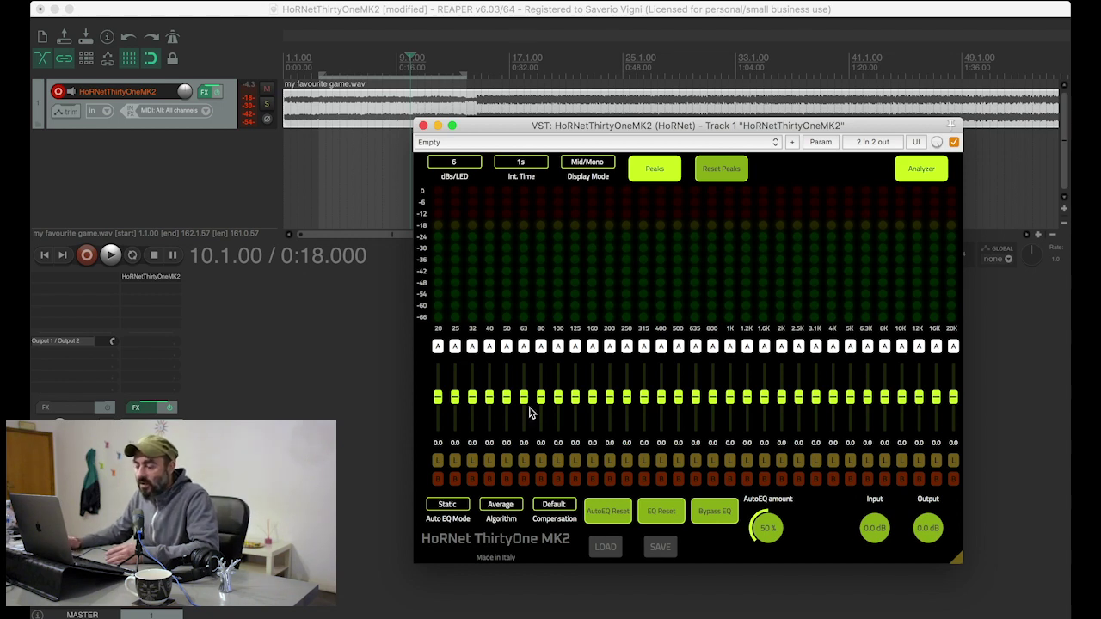
Start playback, turn the Auto EQ mode off, and reset the EQ bands
{"action": "mouse_move", "coordinate": [714, 321]}
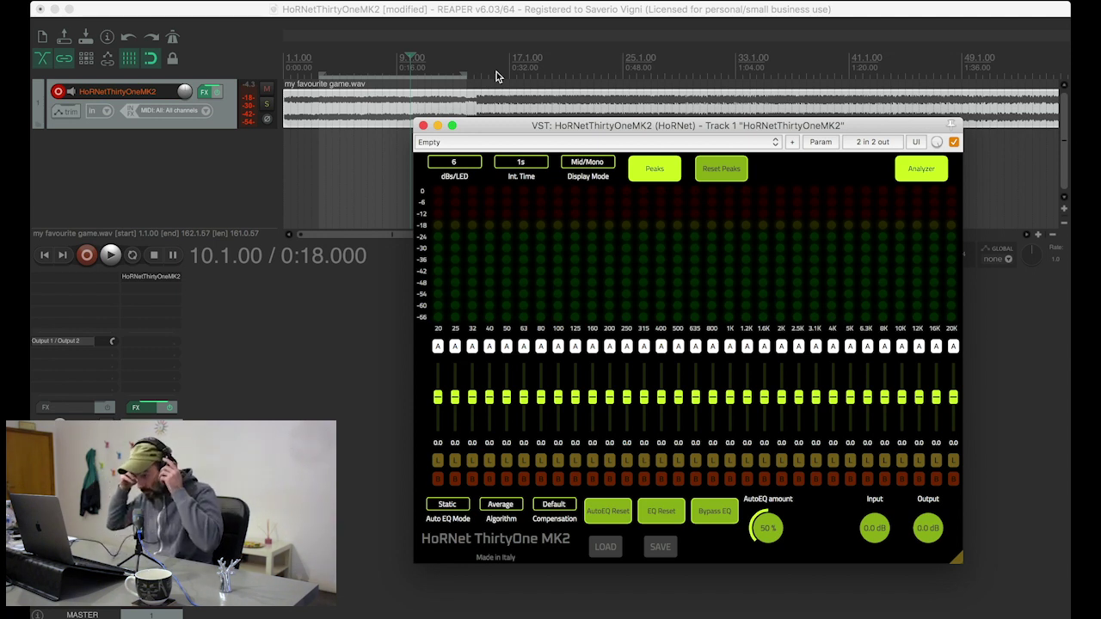
{"action": "key", "text": "space"}
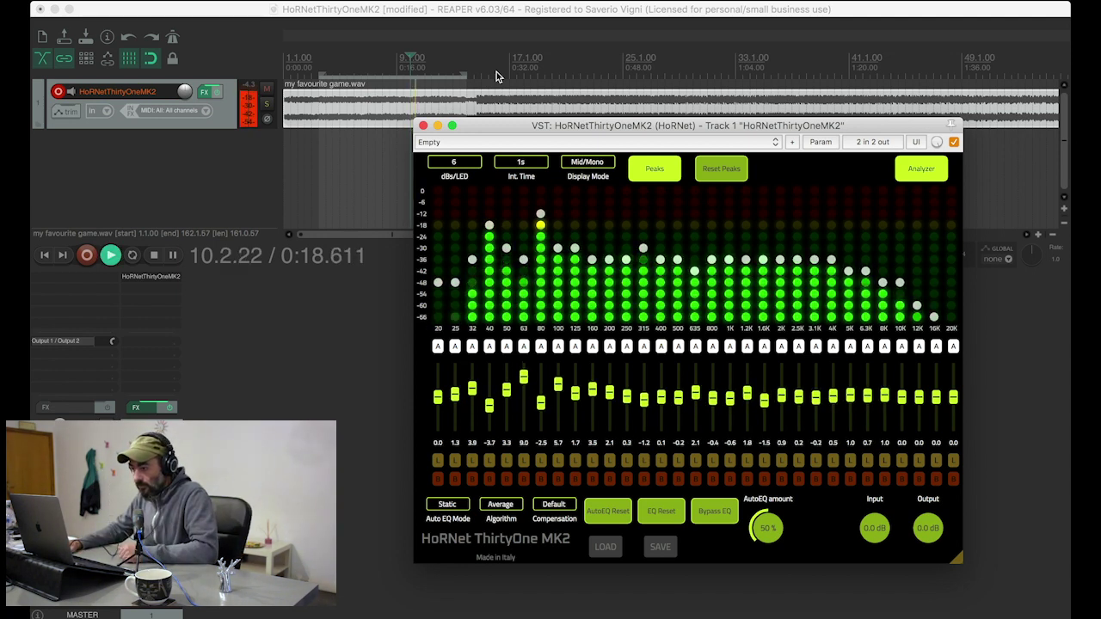
{"action": "left_click", "coordinate": [449, 506]}
{"action": "left_click", "coordinate": [449, 507]}
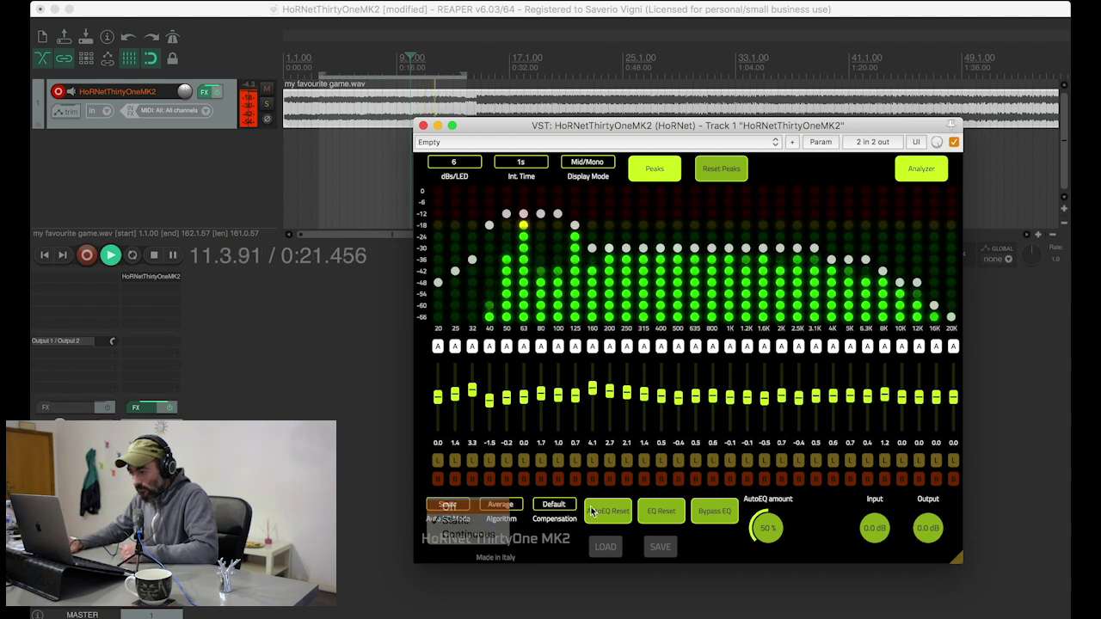
{"action": "left_click", "coordinate": [650, 513]}
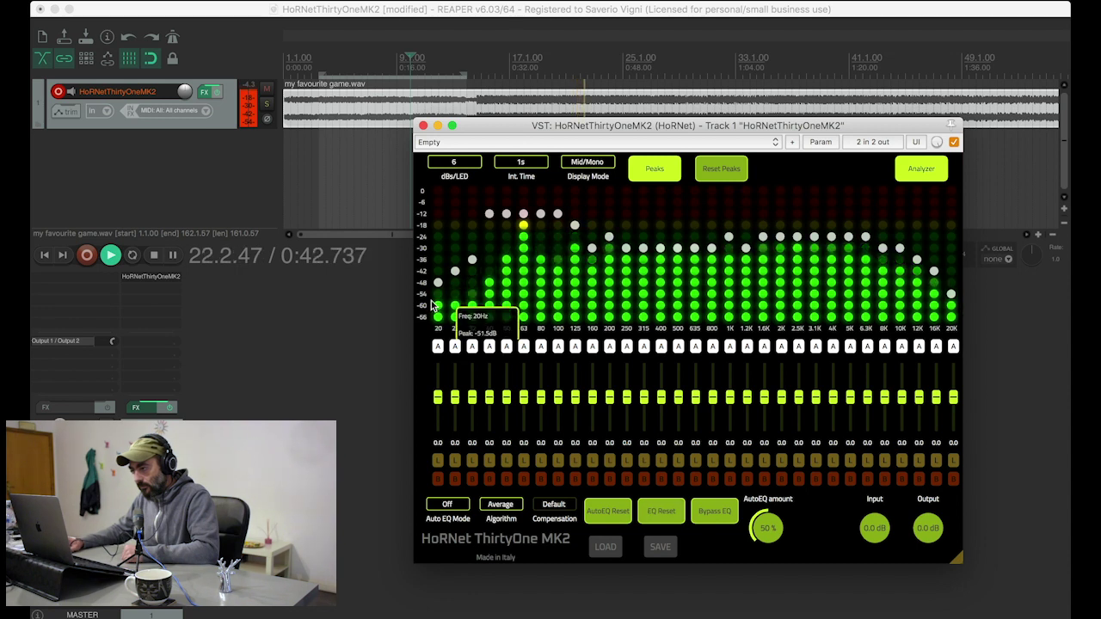
Switch the analyzer scale to 3 dBs/LED and back to 6 during playback, and stop the track
{"action": "left_click", "coordinate": [458, 165]}
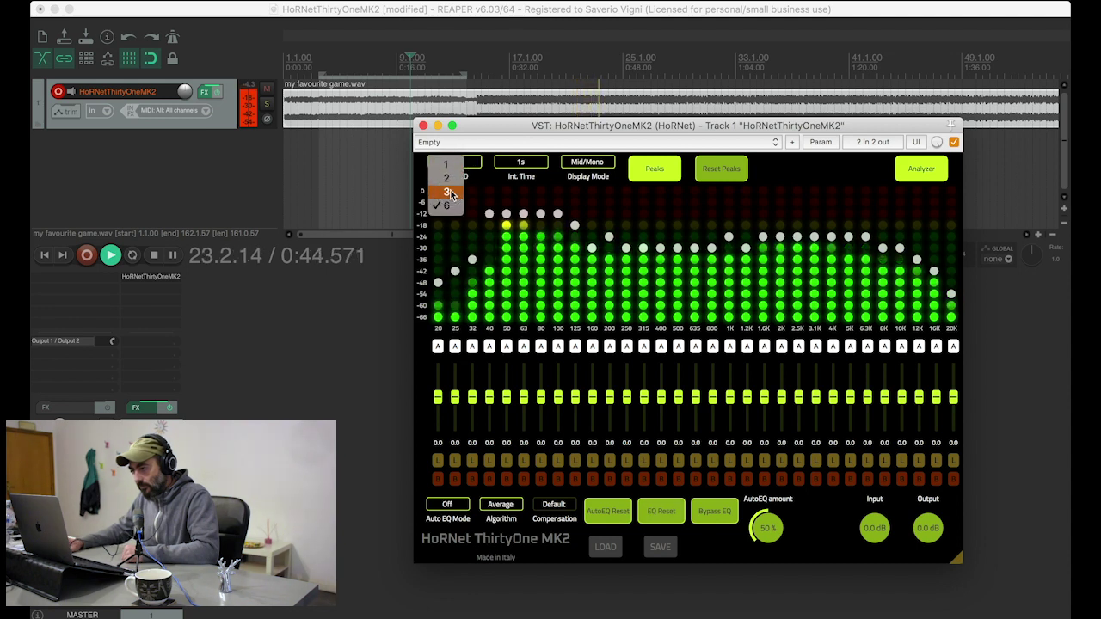
{"action": "left_click", "coordinate": [448, 193]}
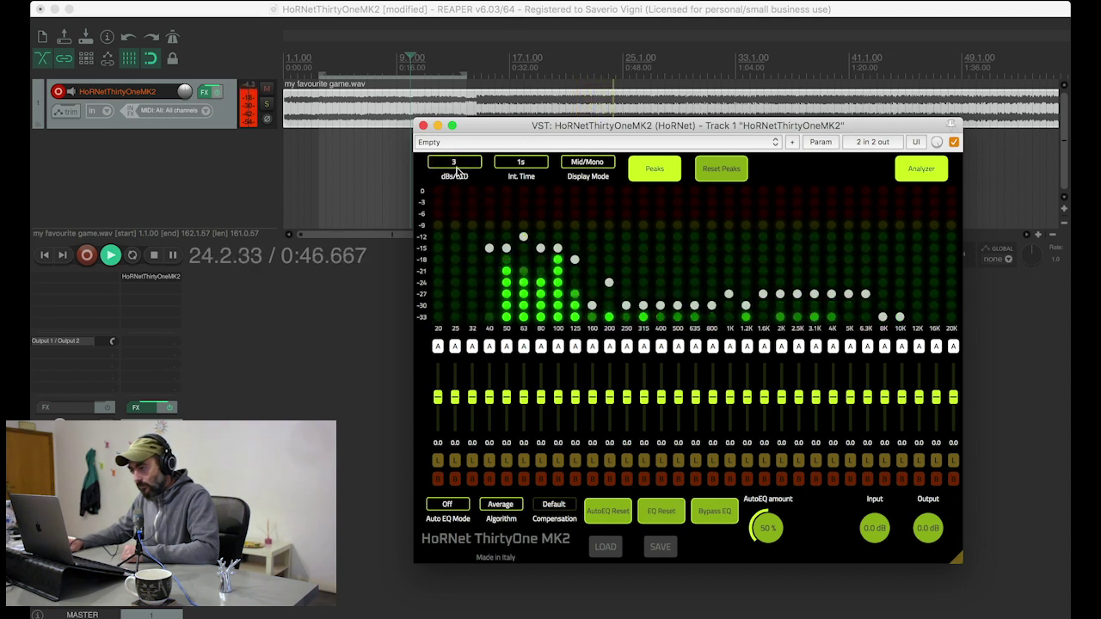
{"action": "left_click", "coordinate": [456, 168]}
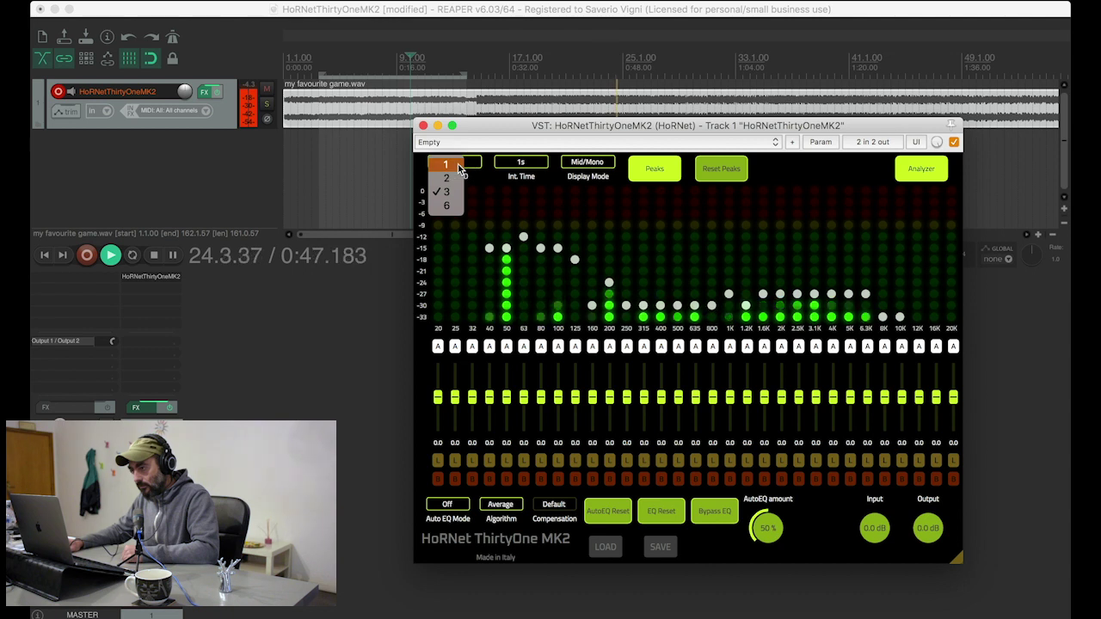
{"action": "left_click", "coordinate": [445, 208]}
{"action": "mouse_move", "coordinate": [561, 303]}
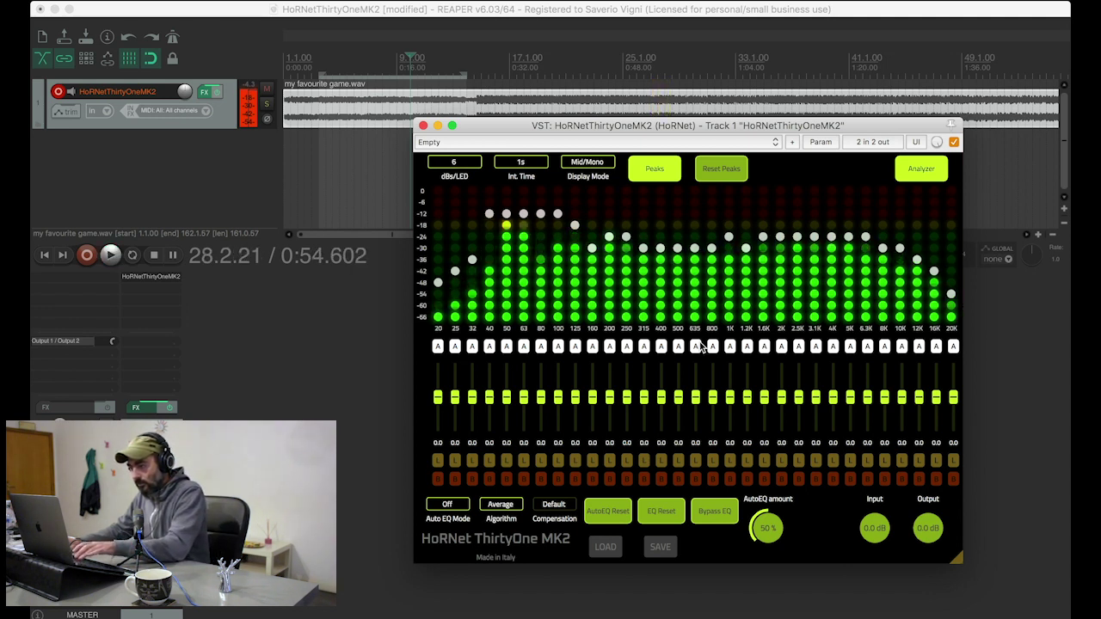
{"action": "key", "text": "space"}
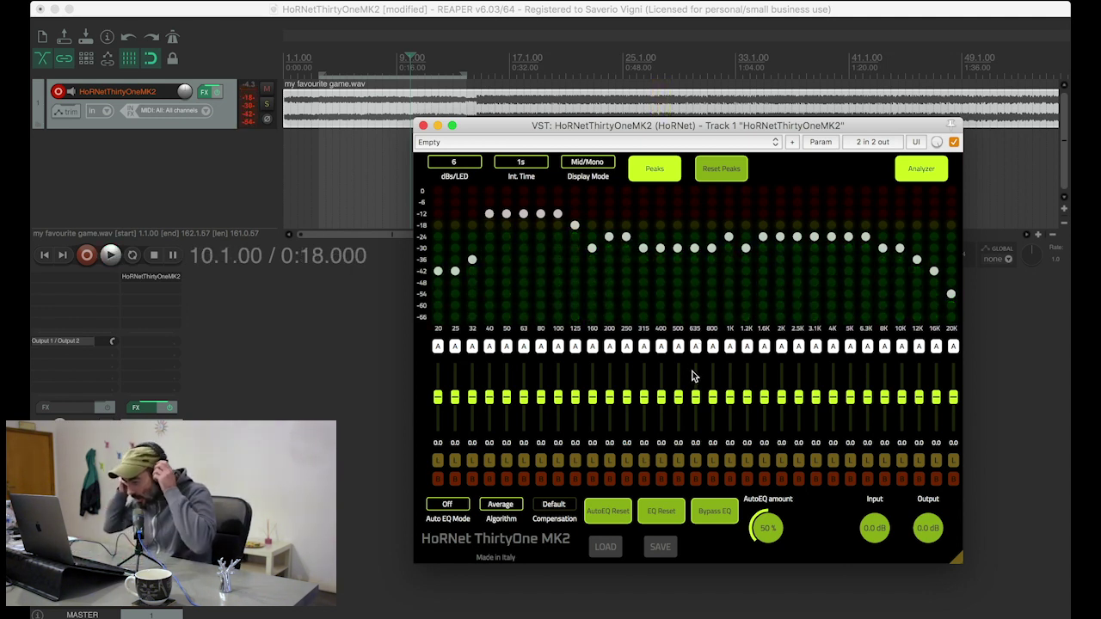
Set the Auto EQ mode to Static and keep Average as the algorithm
{"action": "mouse_move", "coordinate": [446, 250]}
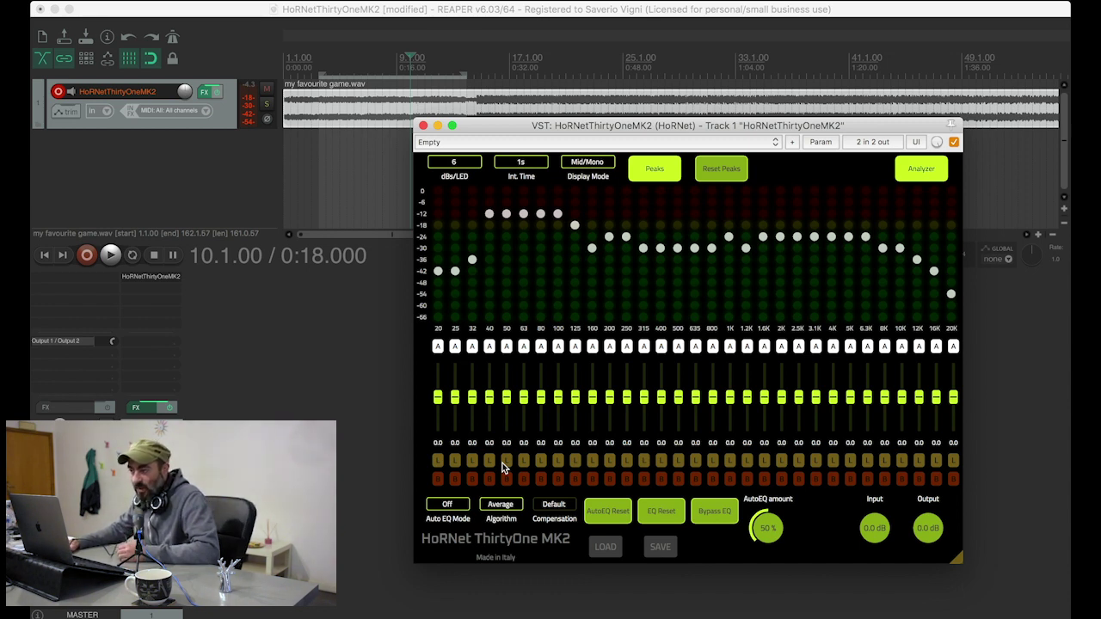
{"action": "left_click", "coordinate": [449, 505]}
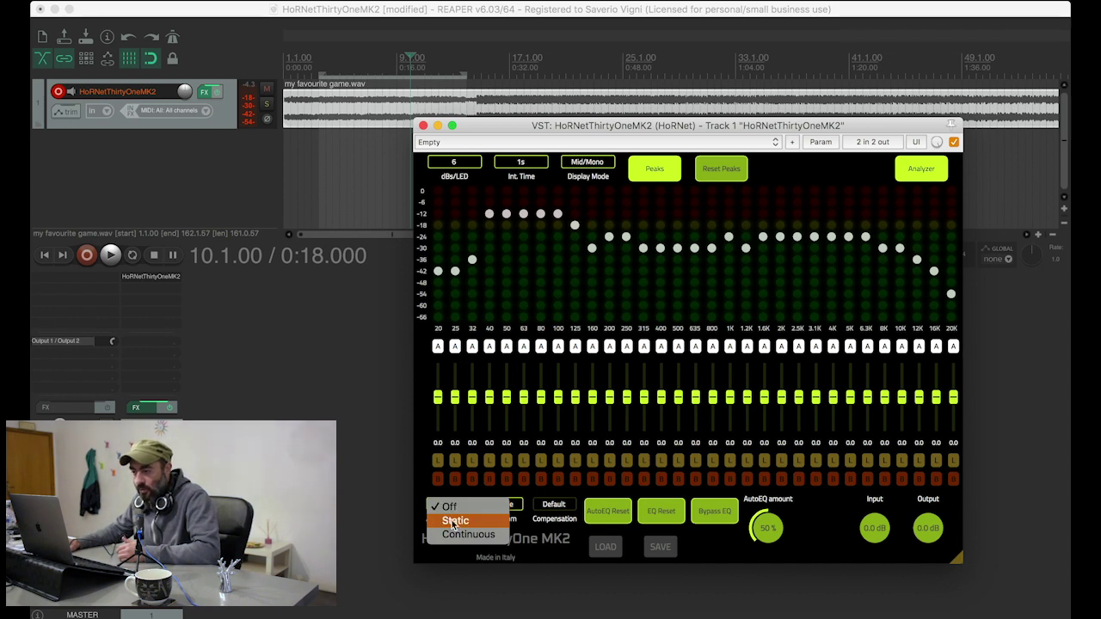
{"action": "left_click", "coordinate": [455, 522]}
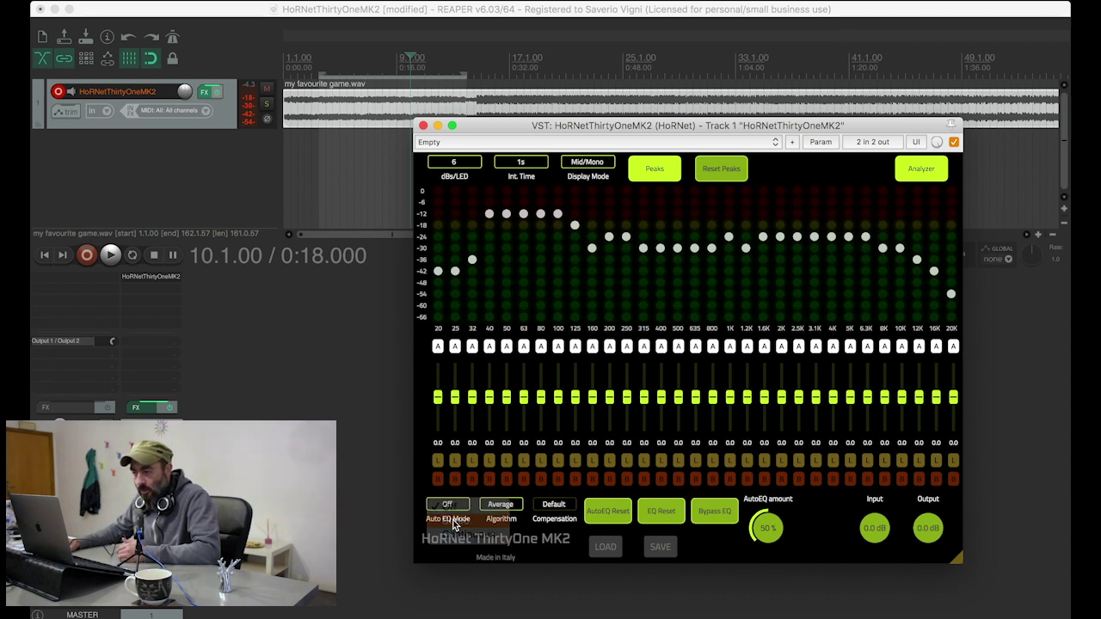
{"action": "left_click", "coordinate": [497, 508]}
{"action": "left_click", "coordinate": [497, 508]}
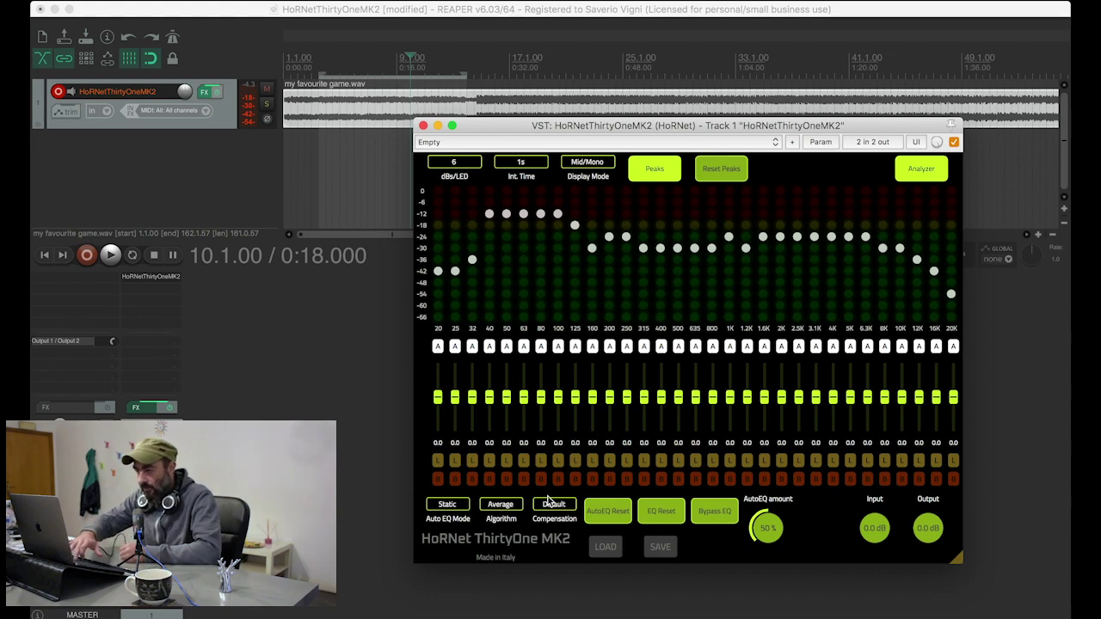
Play the track so the static Auto EQ sets the band gains, and stop playback
{"action": "key", "text": "space"}
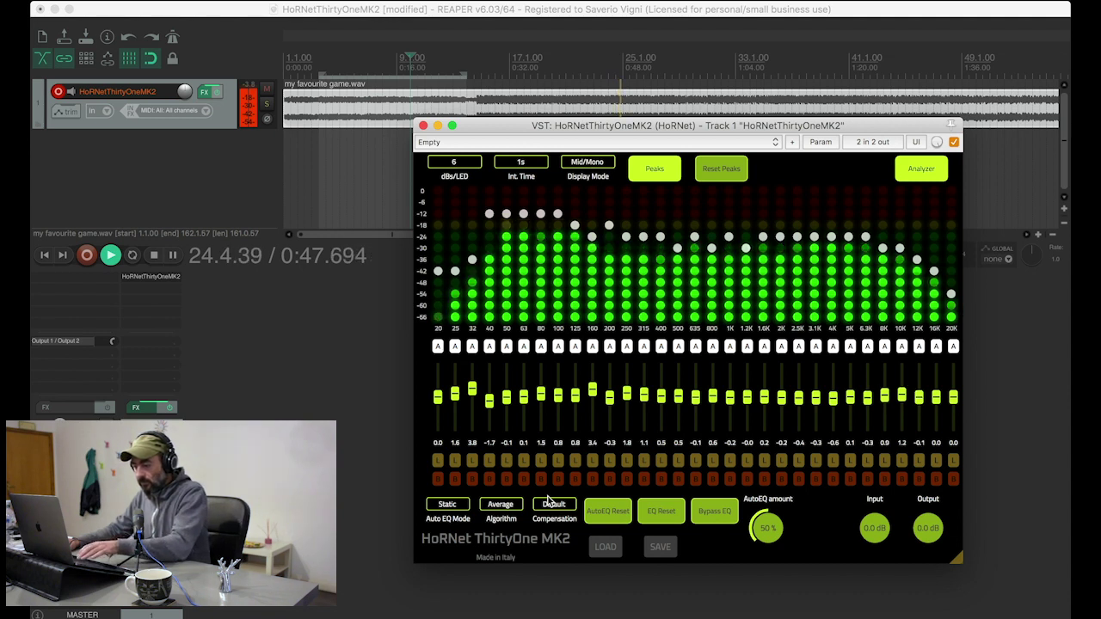
{"action": "key", "text": "space"}
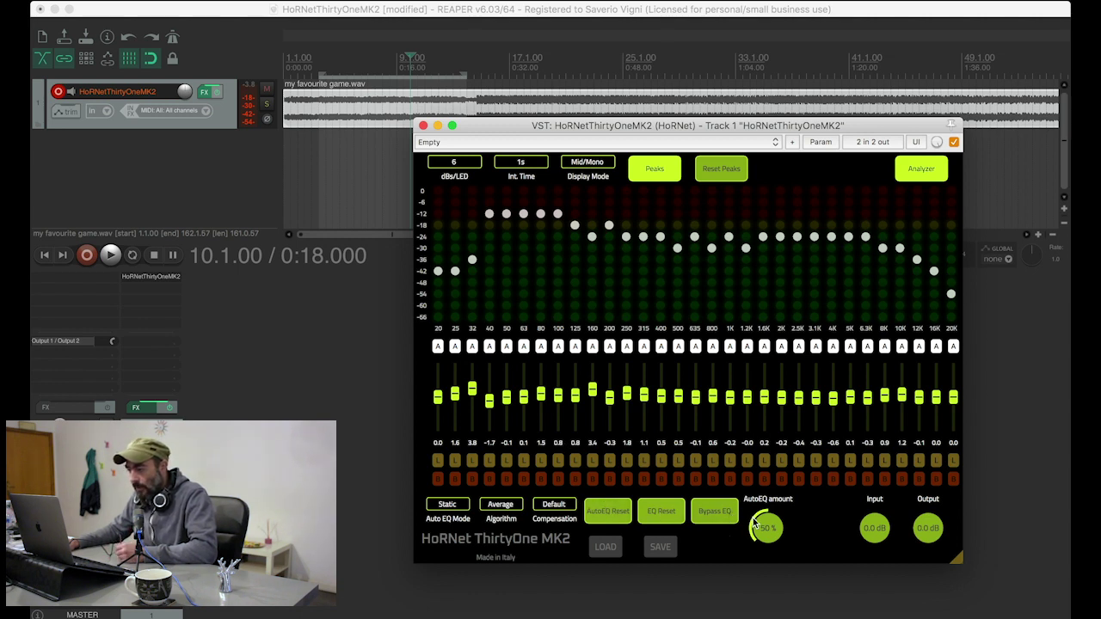
Raise the AutoEQ amount to 100 % and return it to 50 %
{"action": "mouse_move", "coordinate": [765, 521]}
{"action": "left_mouse_down"}
{"action": "mouse_move", "coordinate": [764, 533]}
{"action": "mouse_move", "coordinate": [767, 510]}
{"action": "left_mouse_up"}
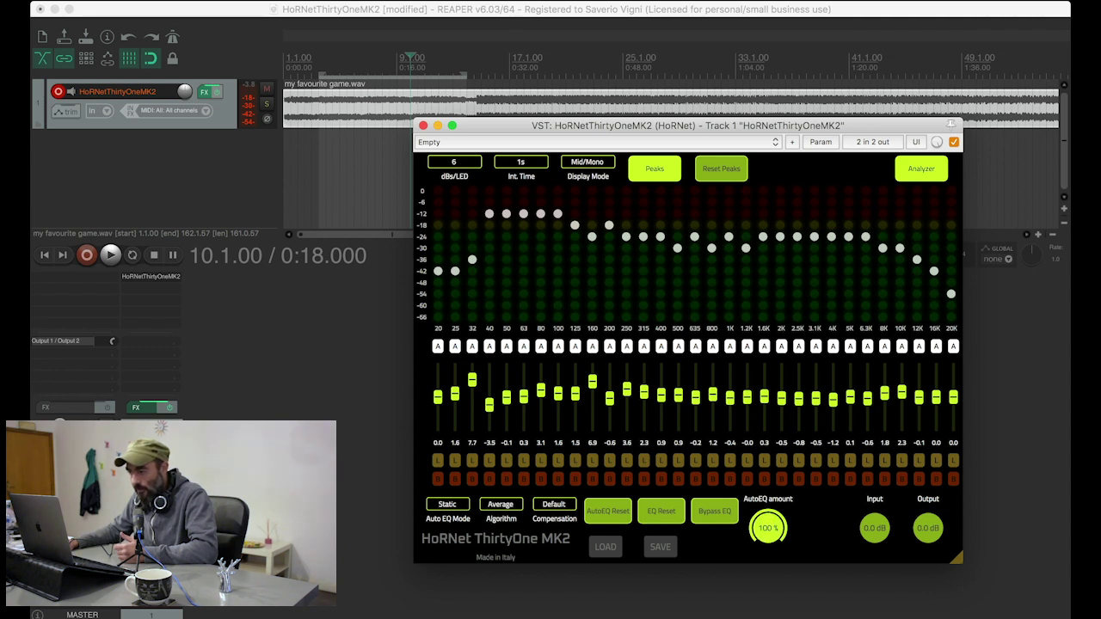
{"action": "double_click", "coordinate": [771, 520]}
{"action": "mouse_move", "coordinate": [770, 518]}
{"action": "left_mouse_down"}
{"action": "mouse_move", "coordinate": [771, 550]}
{"action": "mouse_move", "coordinate": [764, 530]}
{"action": "left_mouse_up"}
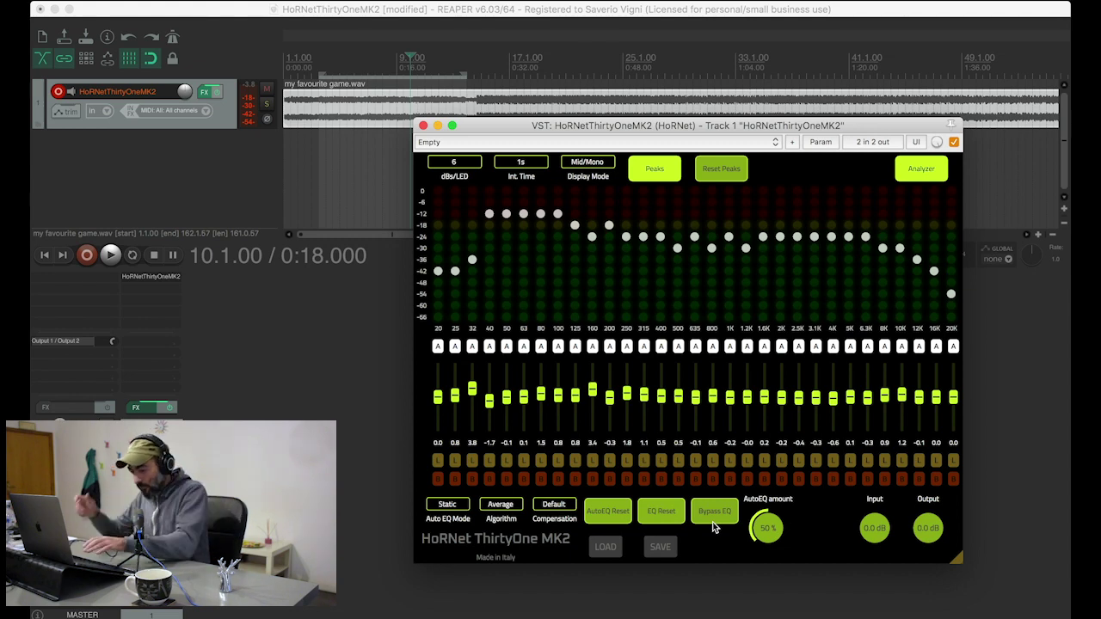
Play the track and toggle the EQ bypass on and off to compare the equalized sound
{"action": "key", "text": "space"}
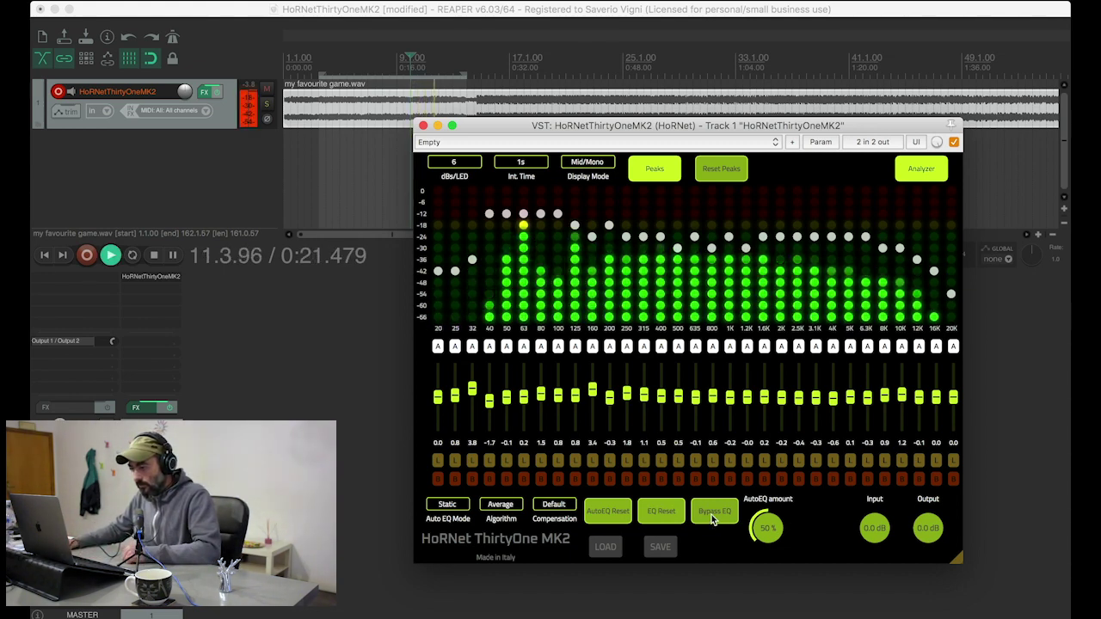
{"action": "left_click", "coordinate": [711, 519]}
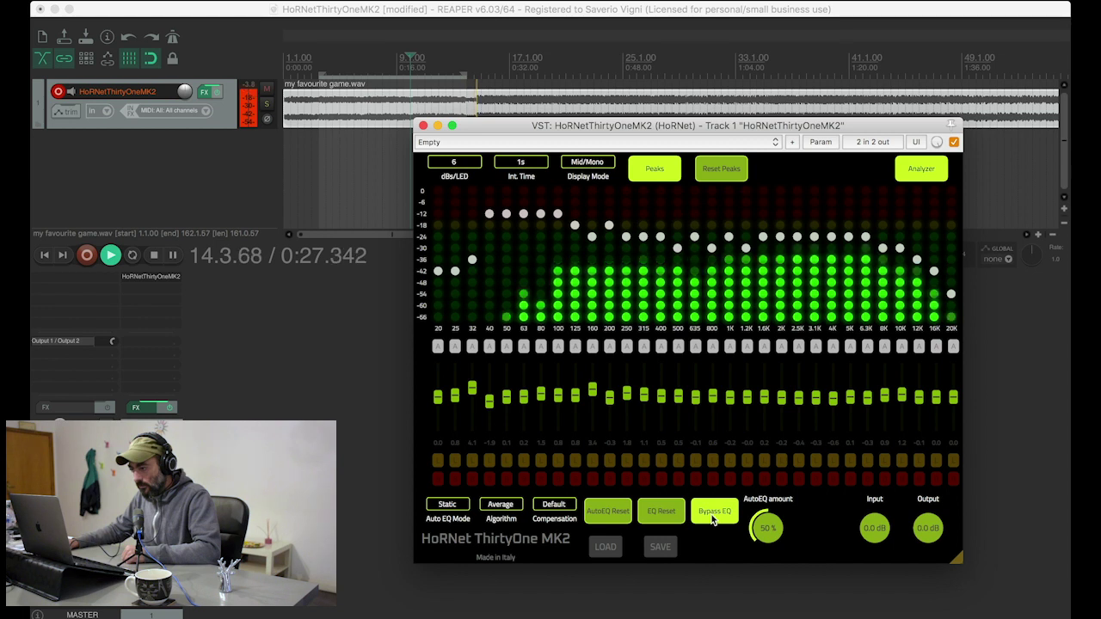
{"action": "left_click", "coordinate": [712, 515]}
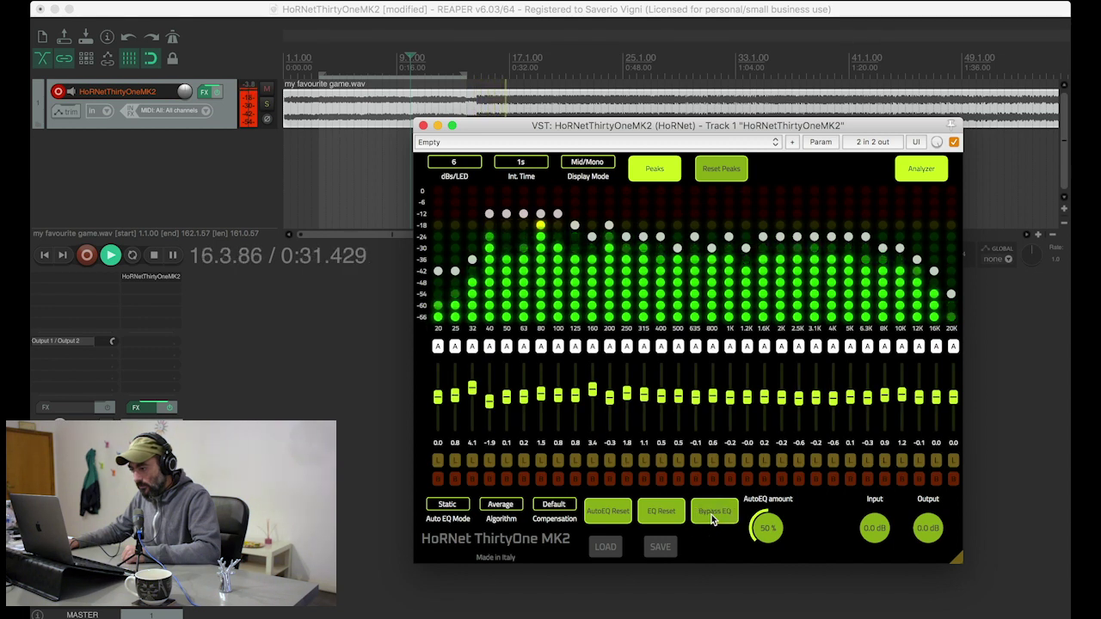
Toggle the EQ bypass to compare the Average result, and switch the algorithm to Median and compare it the same way
{"action": "left_click", "coordinate": [711, 514]}
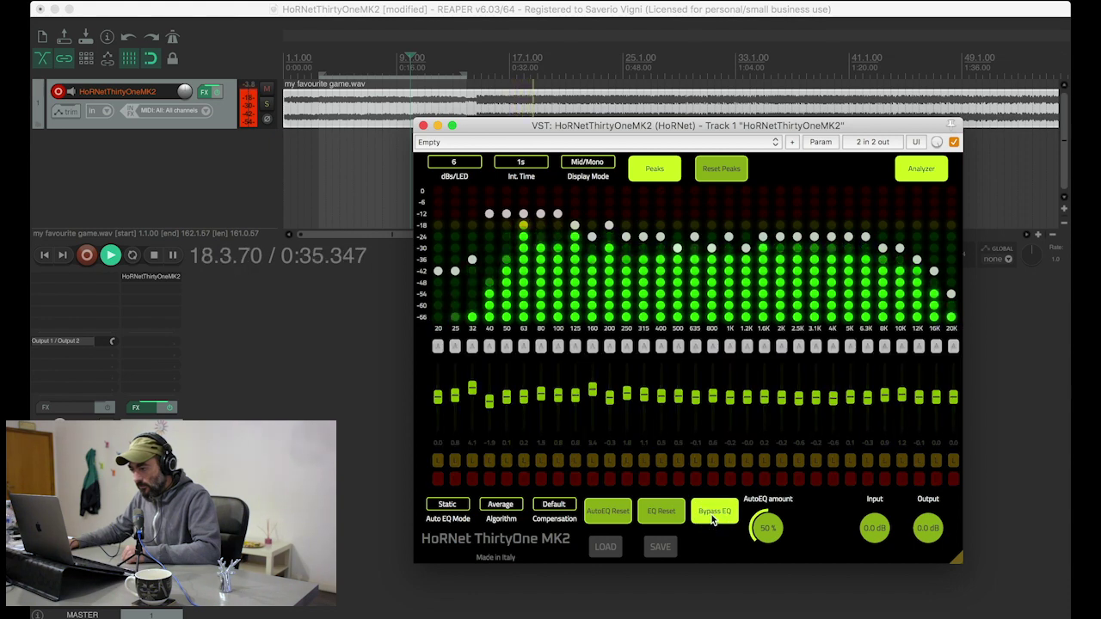
{"action": "left_click", "coordinate": [711, 514]}
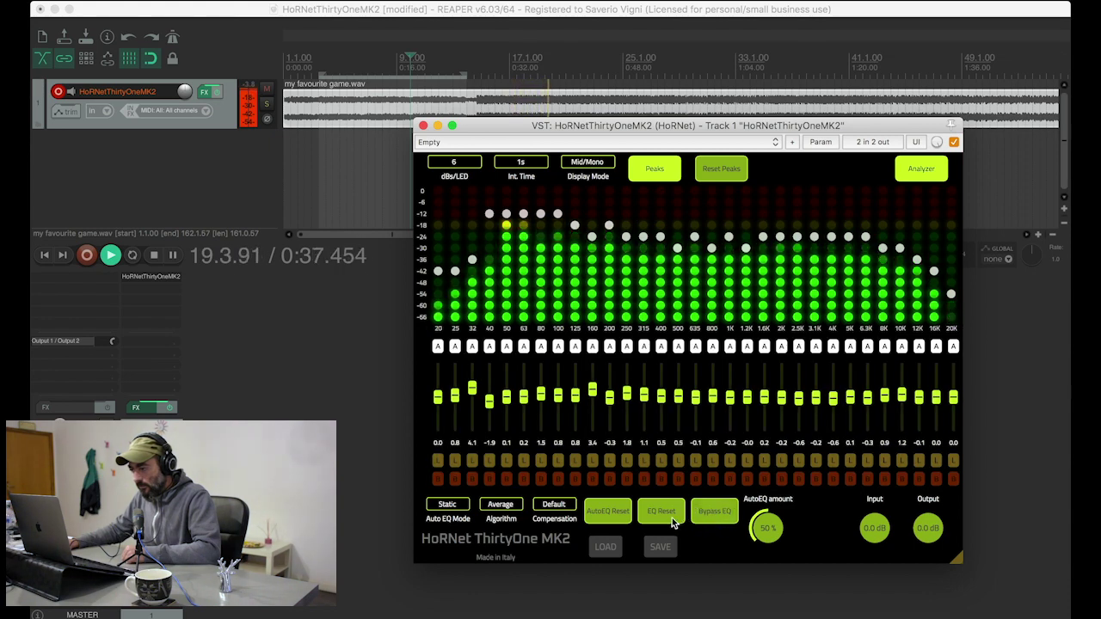
{"action": "left_click", "coordinate": [499, 507]}
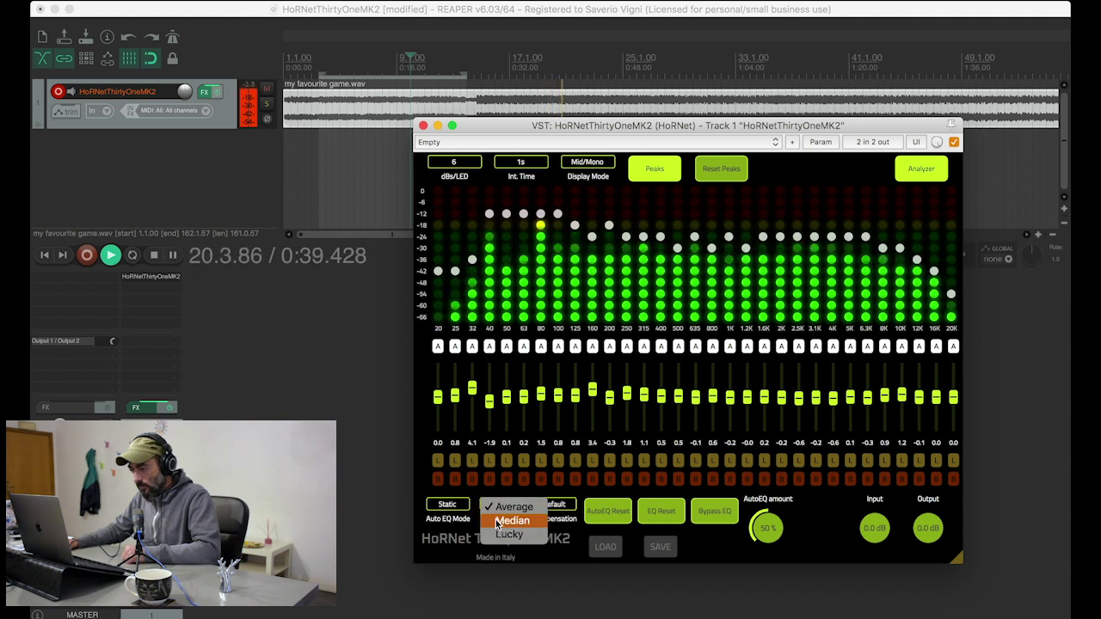
{"action": "left_click", "coordinate": [497, 521]}
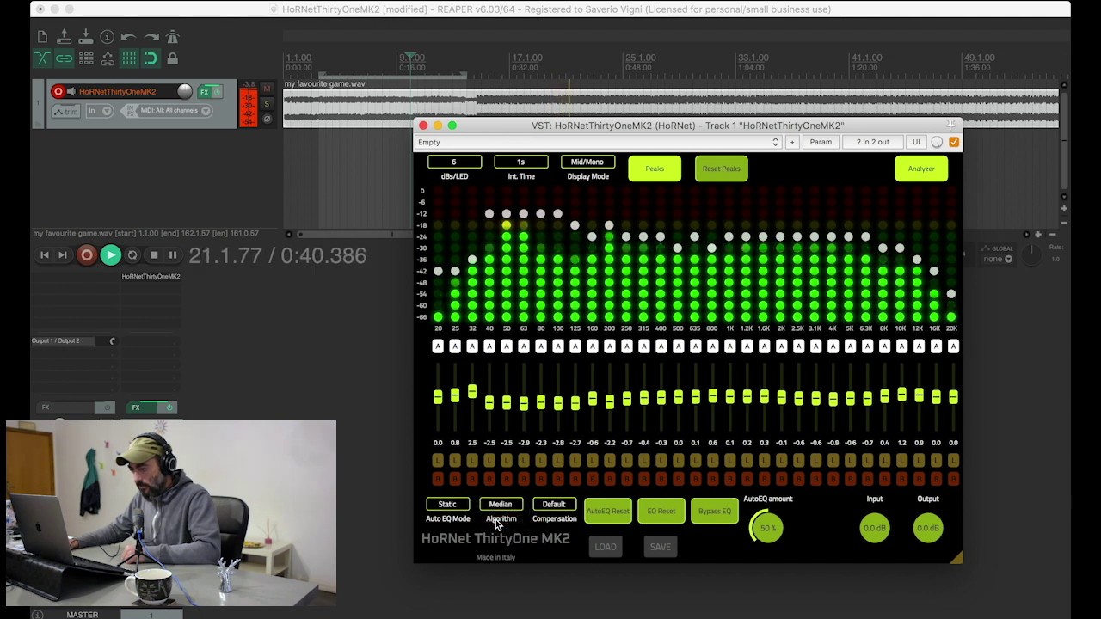
{"action": "left_click", "coordinate": [721, 511]}
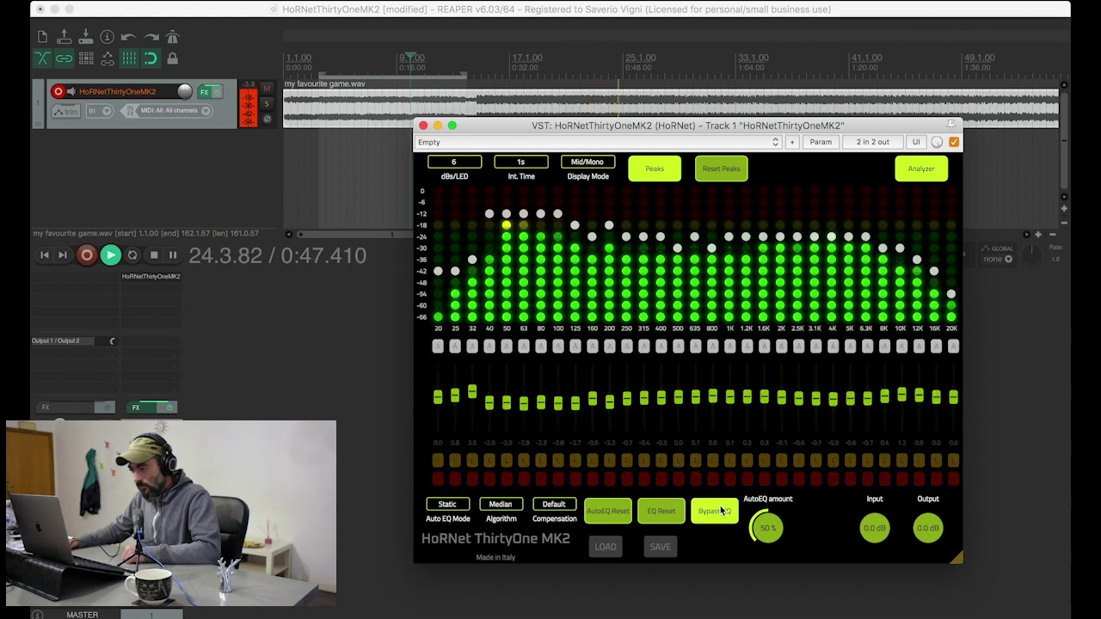
{"action": "left_click", "coordinate": [720, 511]}
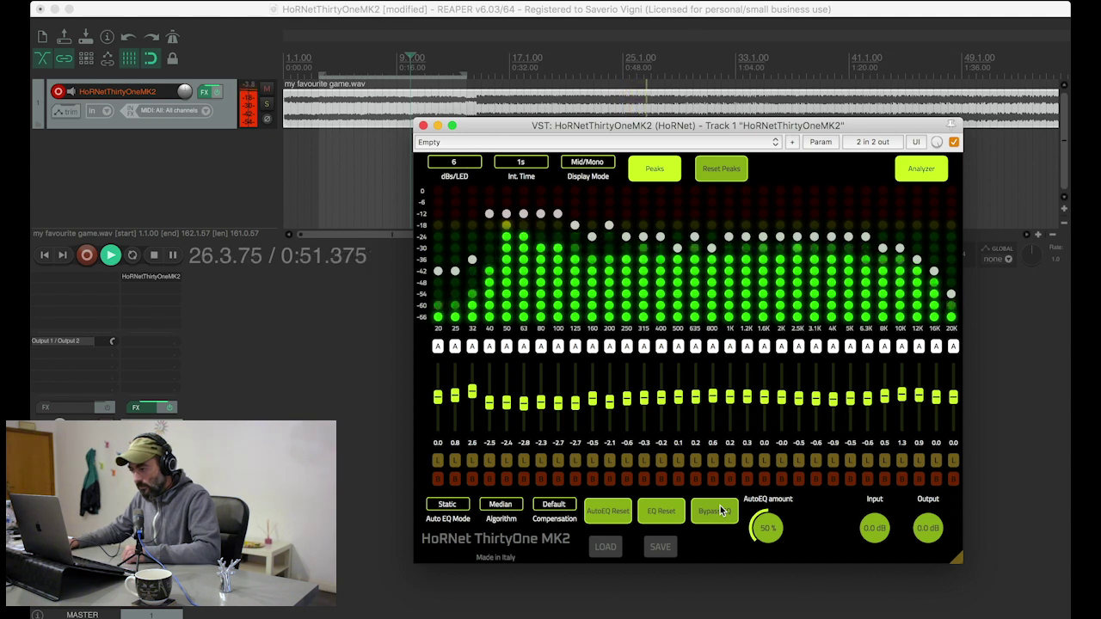
Switch the Auto EQ algorithm to Lucky and toggle the EQ bypass on and off to compare the sound
{"action": "left_click", "coordinate": [505, 507]}
{"action": "left_click", "coordinate": [508, 535]}
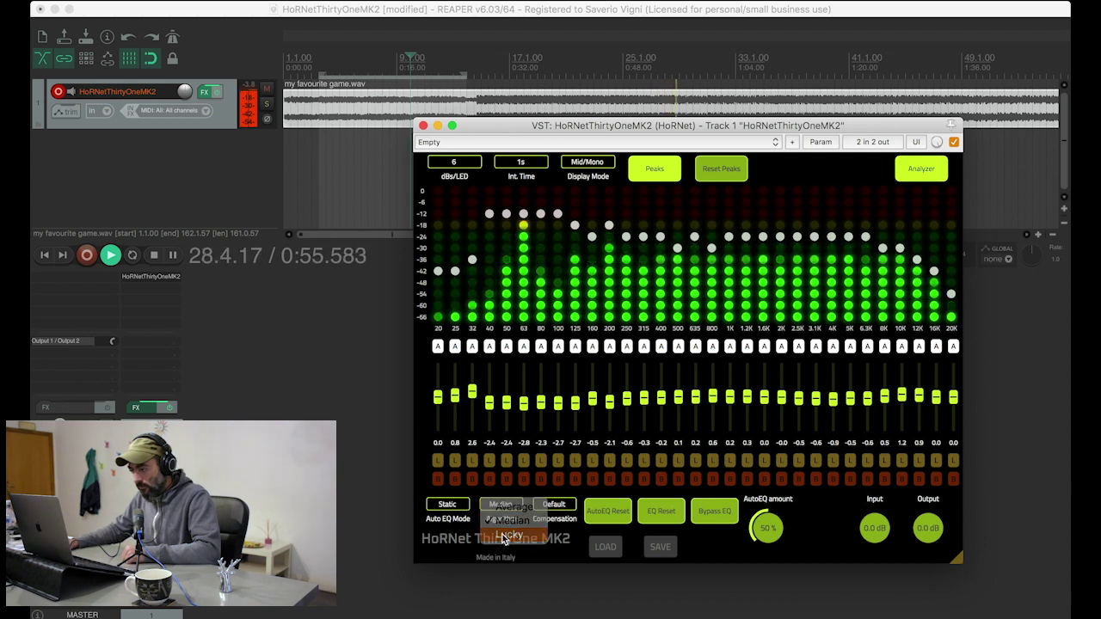
{"action": "left_click", "coordinate": [720, 511]}
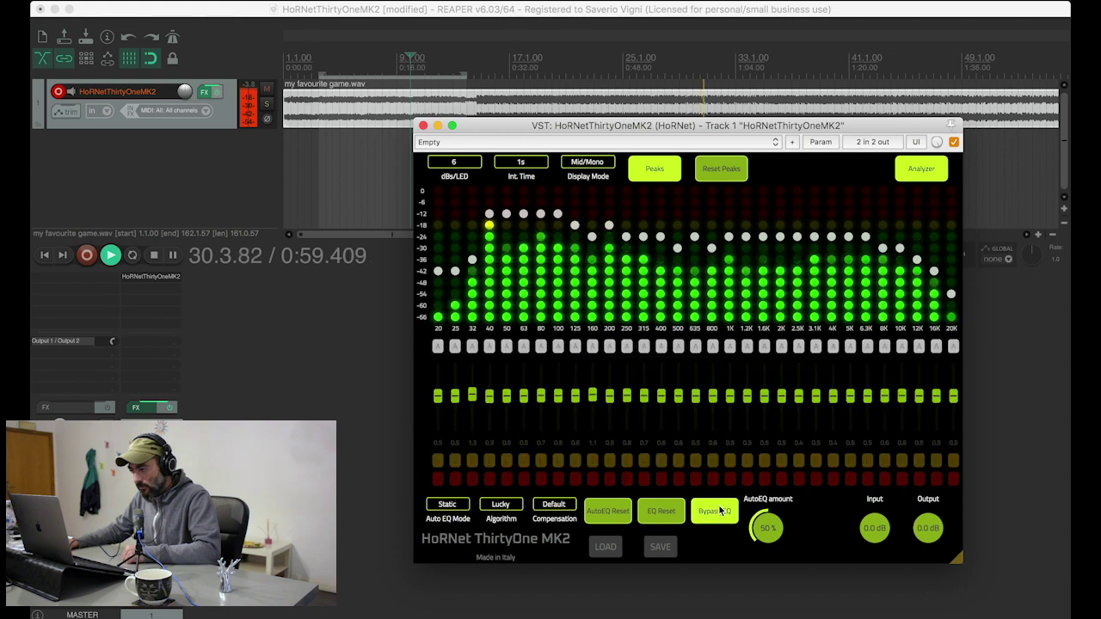
{"action": "left_click", "coordinate": [719, 510]}
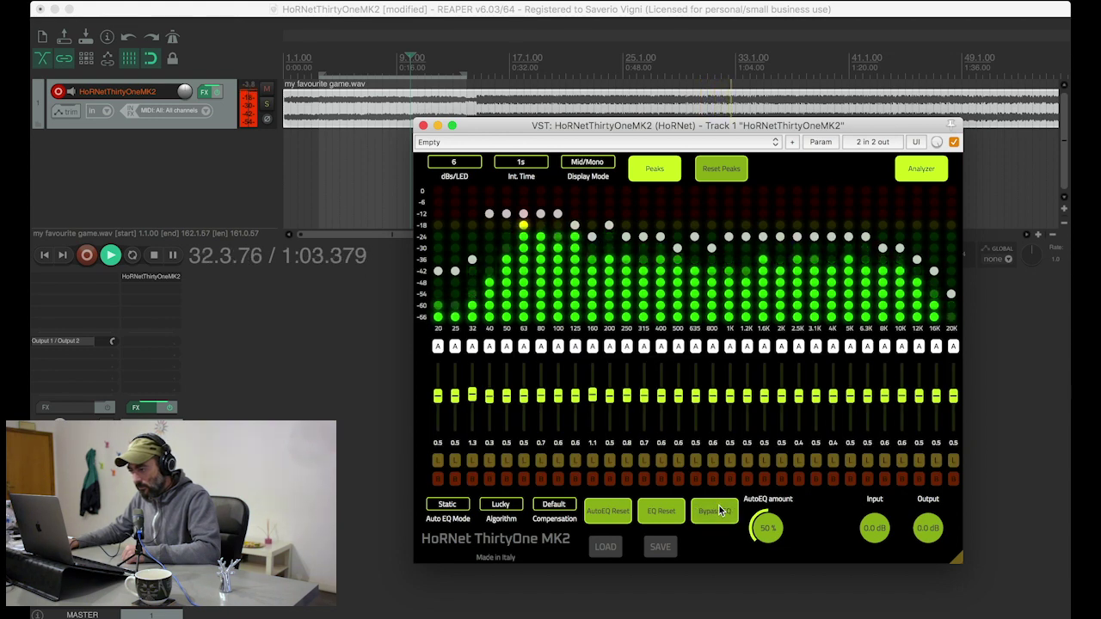
Set the algorithm back to Average during playback and bypass and re-enable the EQ to compare
{"action": "left_click", "coordinate": [513, 511]}
{"action": "left_click", "coordinate": [514, 513]}
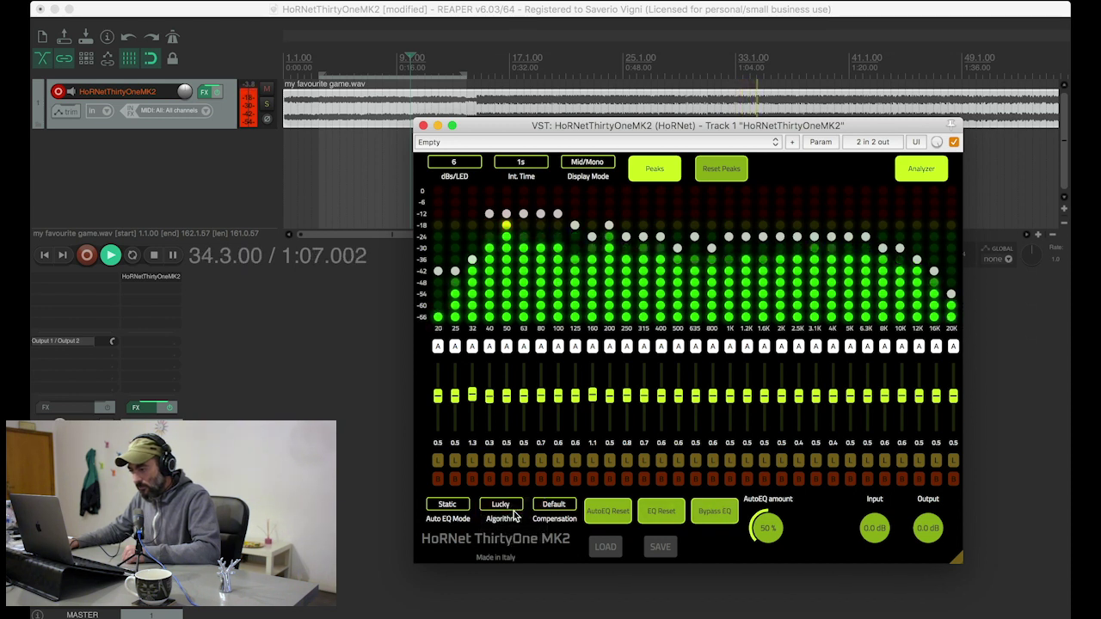
{"action": "left_click", "coordinate": [720, 511]}
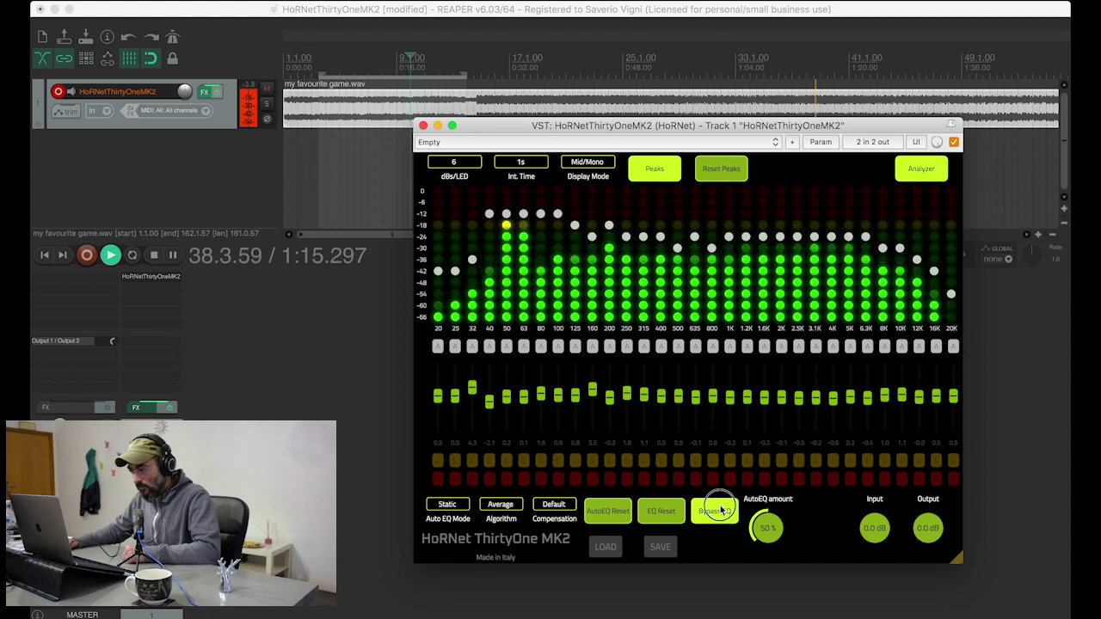
{"action": "left_click", "coordinate": [719, 511]}
Change the static Auto EQ algorithm to Median and compare the equalized sound with the bypassed sound
{"action": "left_click", "coordinate": [507, 508]}
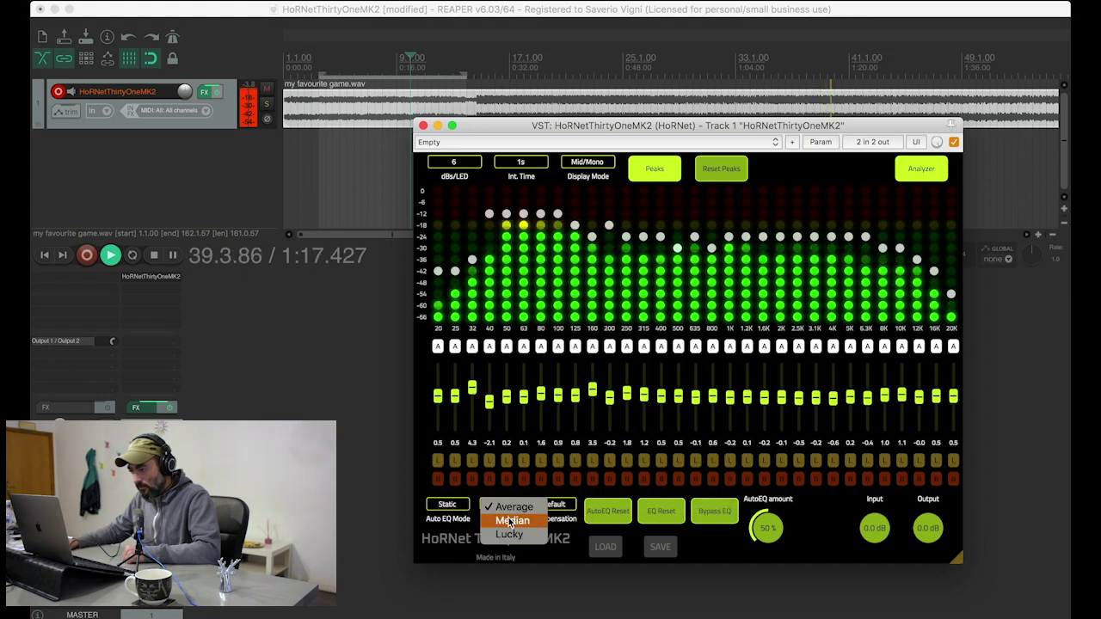
{"action": "left_click", "coordinate": [512, 520]}
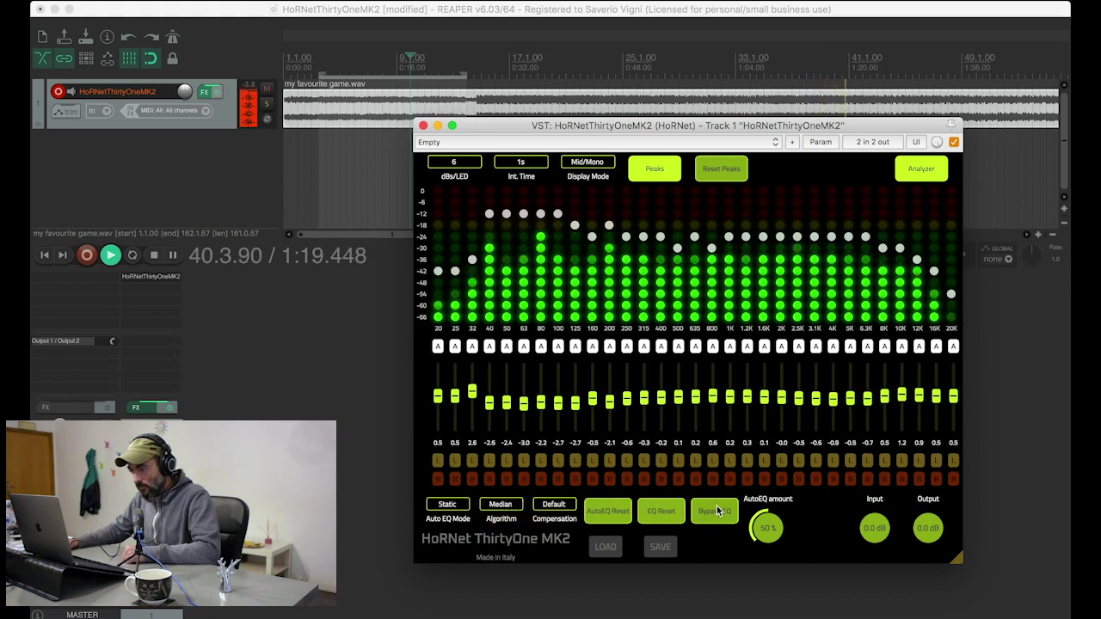
{"action": "left_click", "coordinate": [718, 510]}
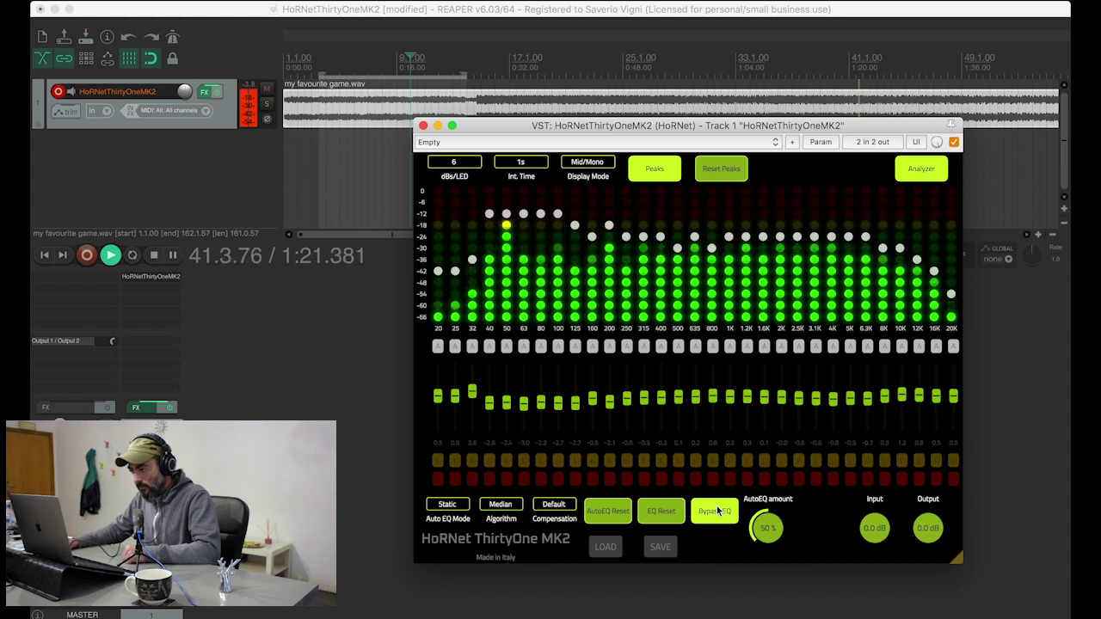
{"action": "left_click", "coordinate": [719, 511]}
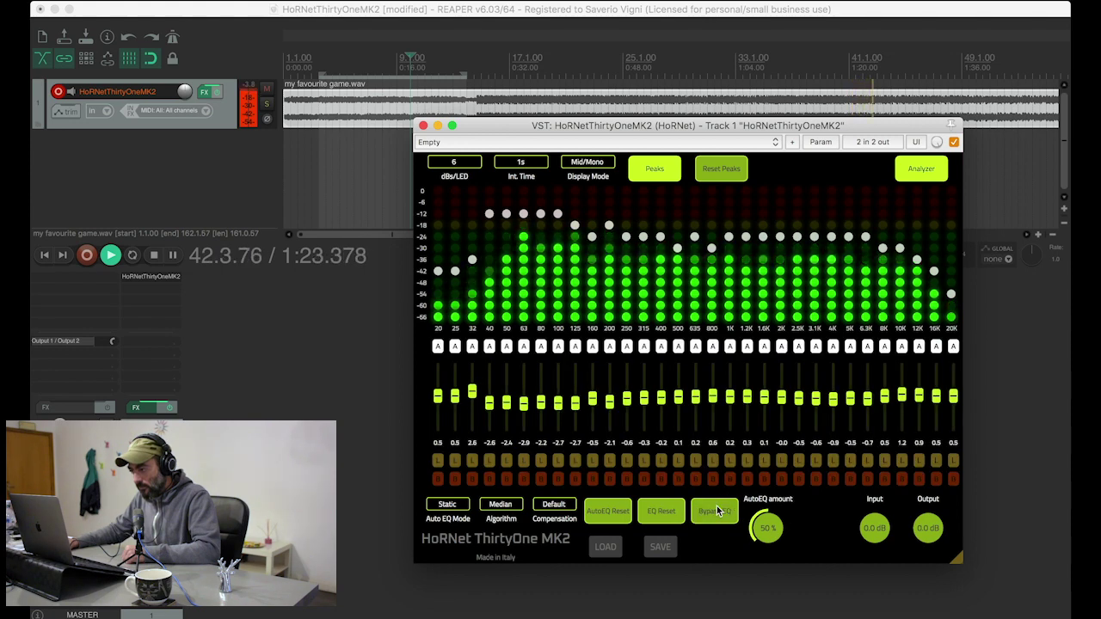
Select the Lucky algorithm, compare it with the EQ bypassed, and stop playback
{"action": "left_click", "coordinate": [502, 506]}
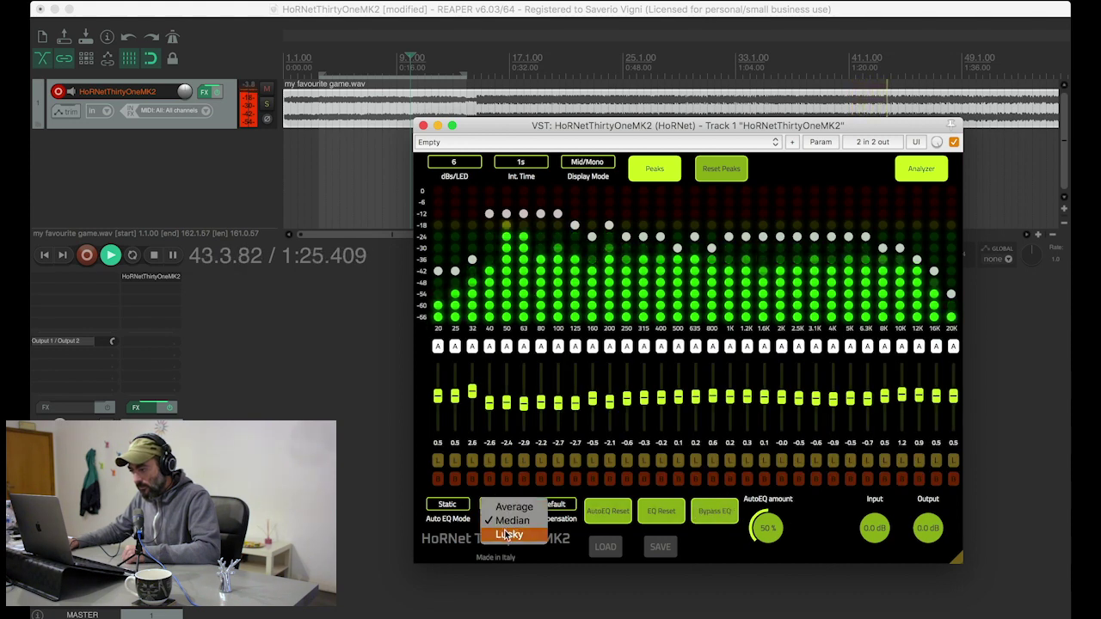
{"action": "left_click", "coordinate": [507, 534]}
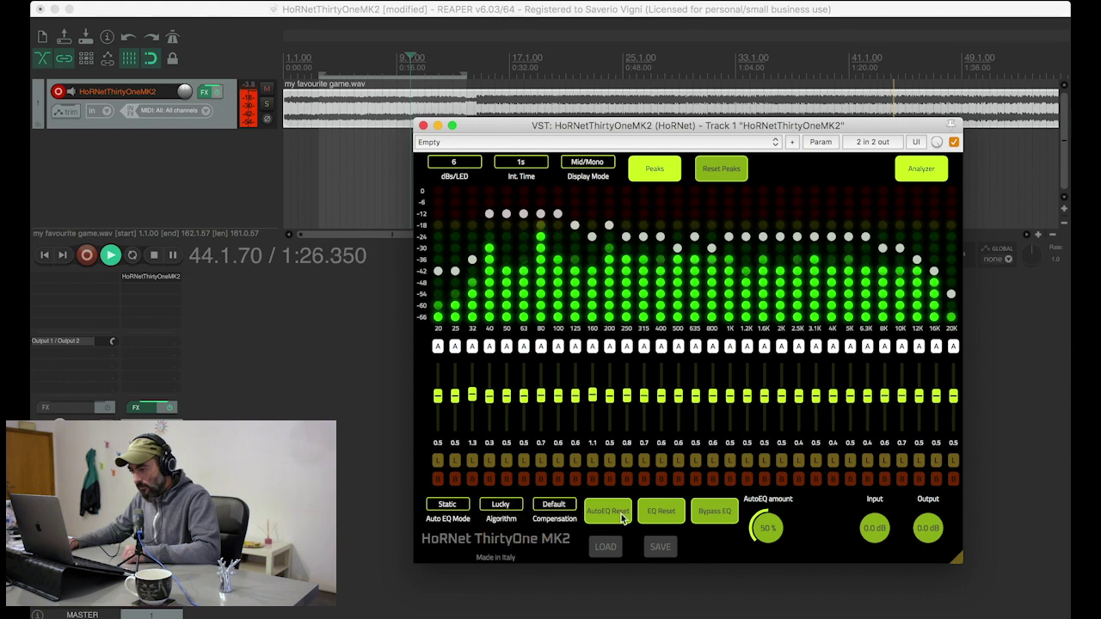
{"action": "left_click", "coordinate": [725, 512]}
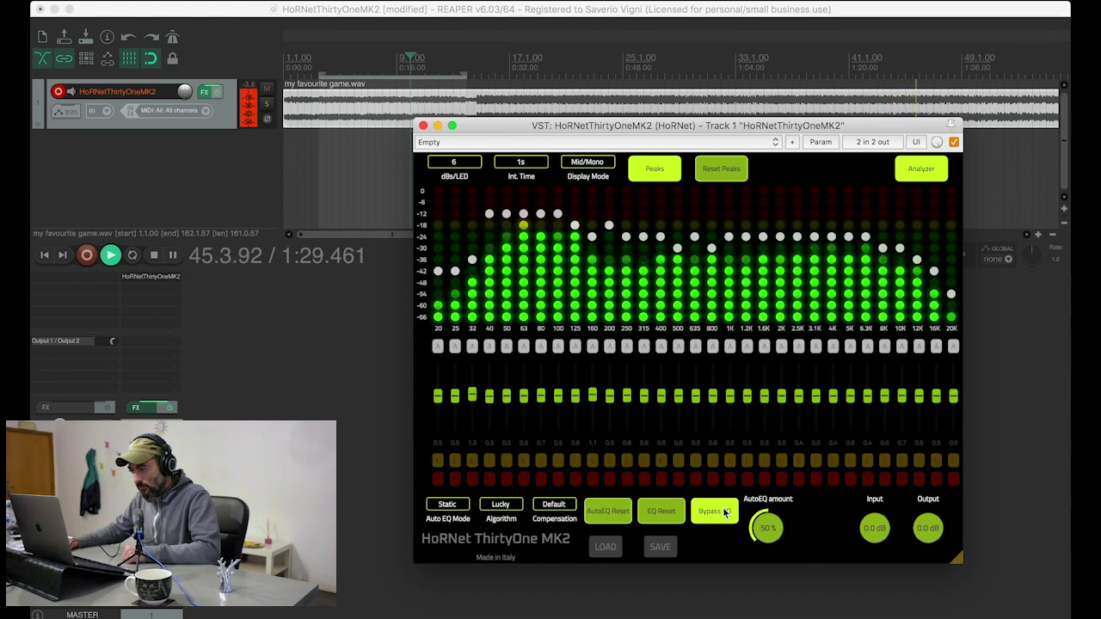
{"action": "left_click", "coordinate": [725, 513]}
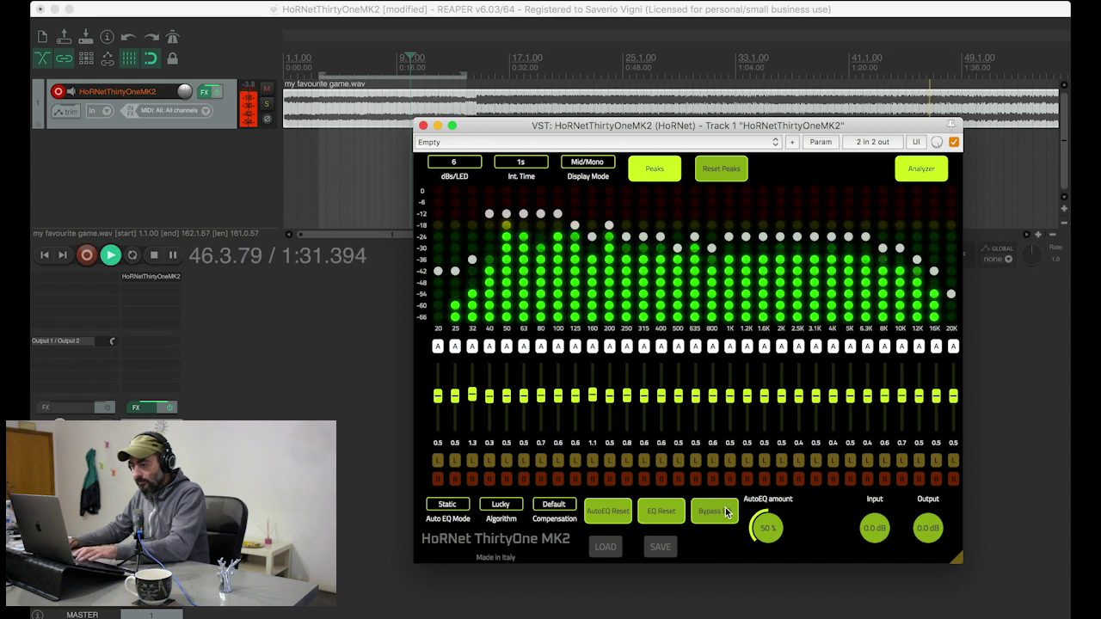
{"action": "key", "text": "space"}
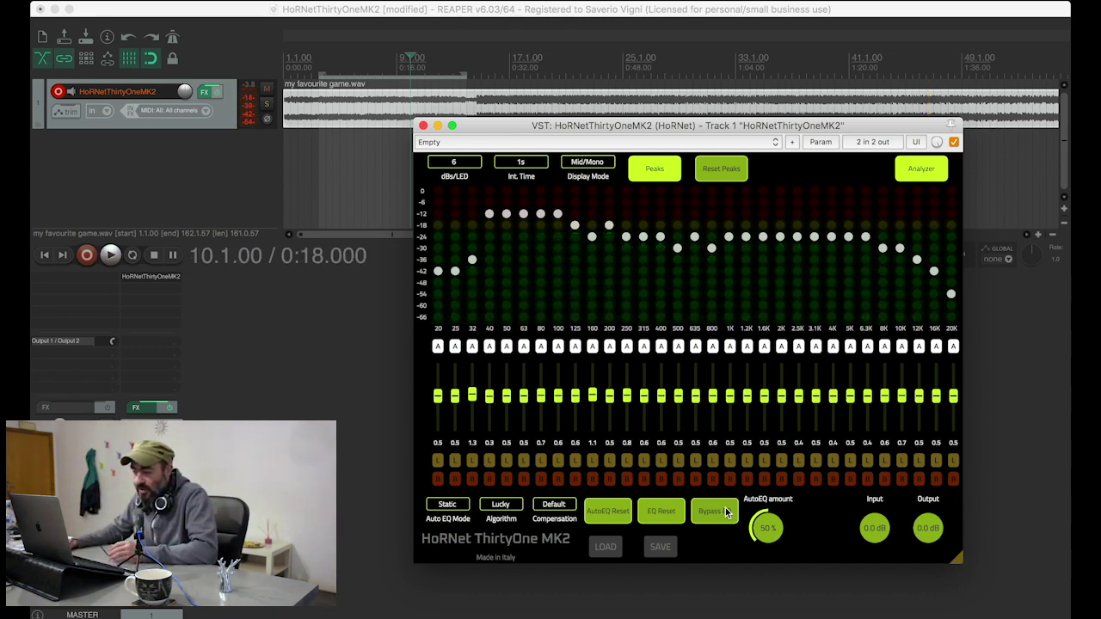
Set the Auto EQ mode to Continuous and play the track with the Lucky algorithm
{"action": "left_click", "coordinate": [455, 509]}
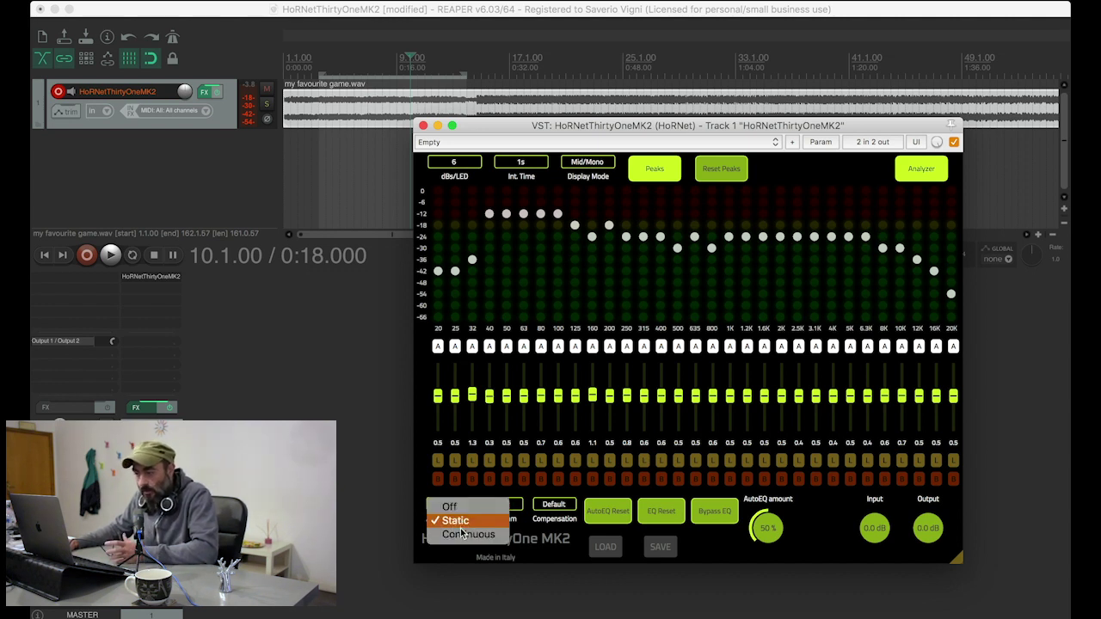
{"action": "left_click", "coordinate": [462, 536]}
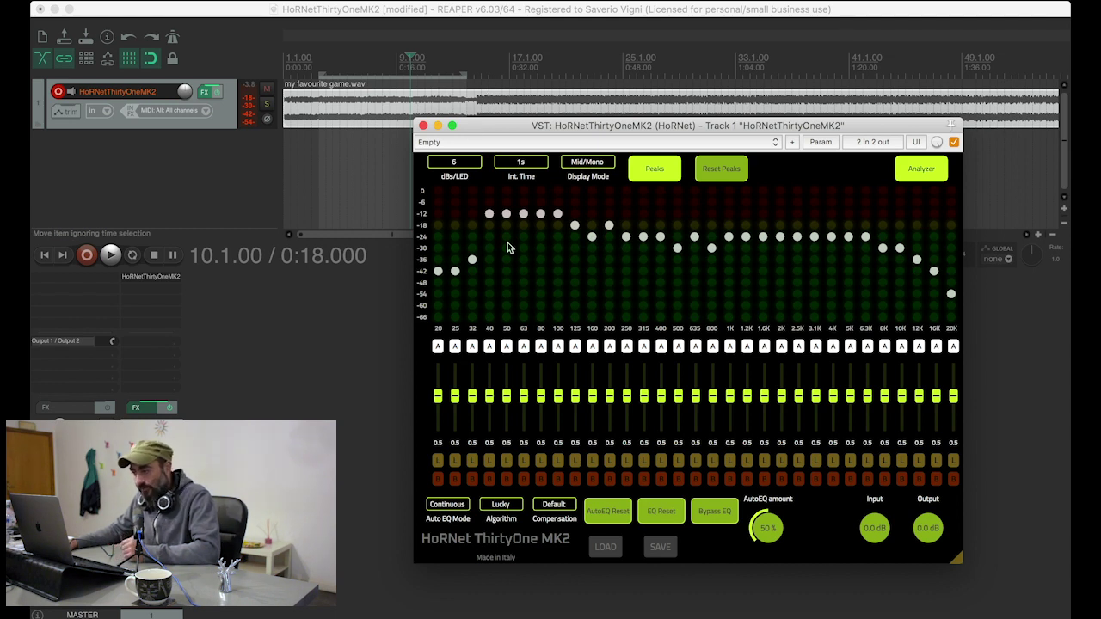
{"action": "key", "text": "space"}
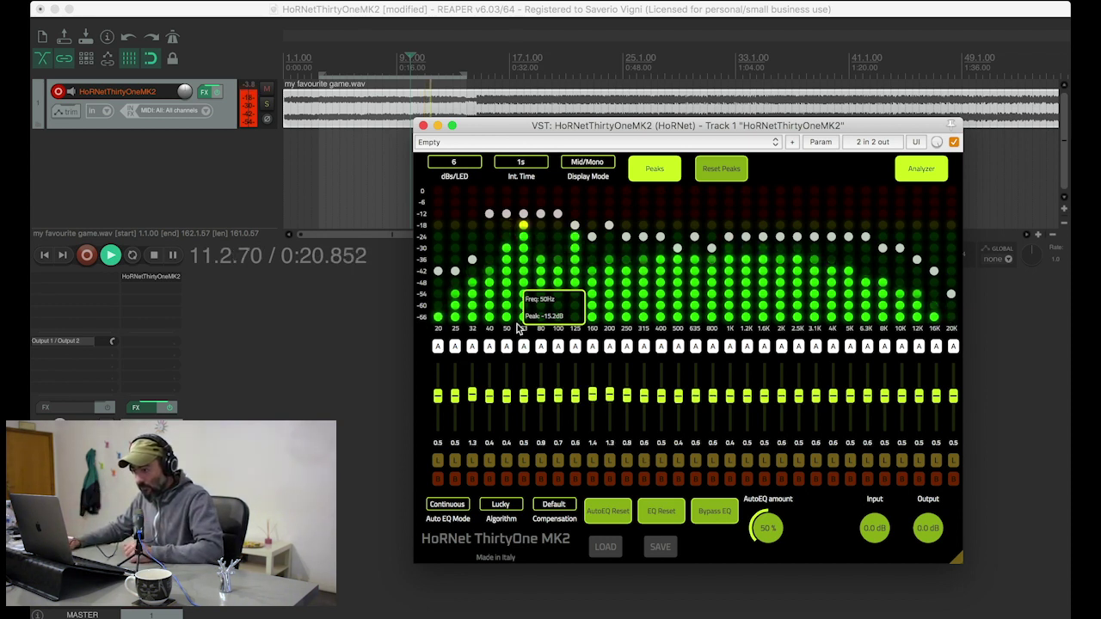
Switch the continuous Auto EQ to the Average algorithm and toggle the EQ bypass on and off to compare
{"action": "left_click", "coordinate": [510, 508]}
{"action": "left_click", "coordinate": [505, 533]}
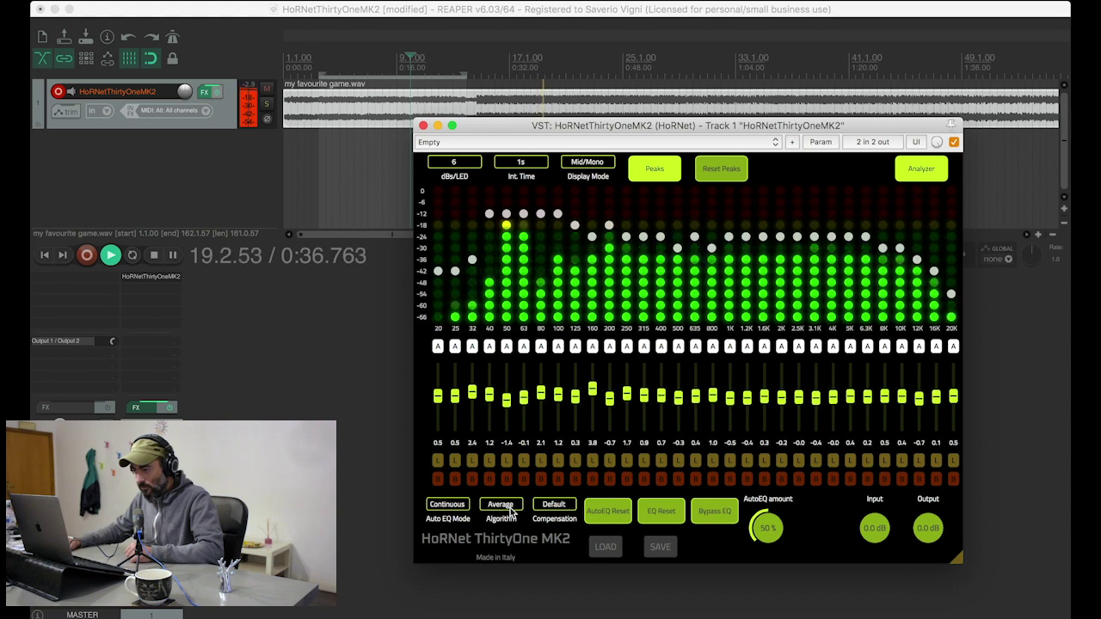
{"action": "left_click", "coordinate": [717, 512]}
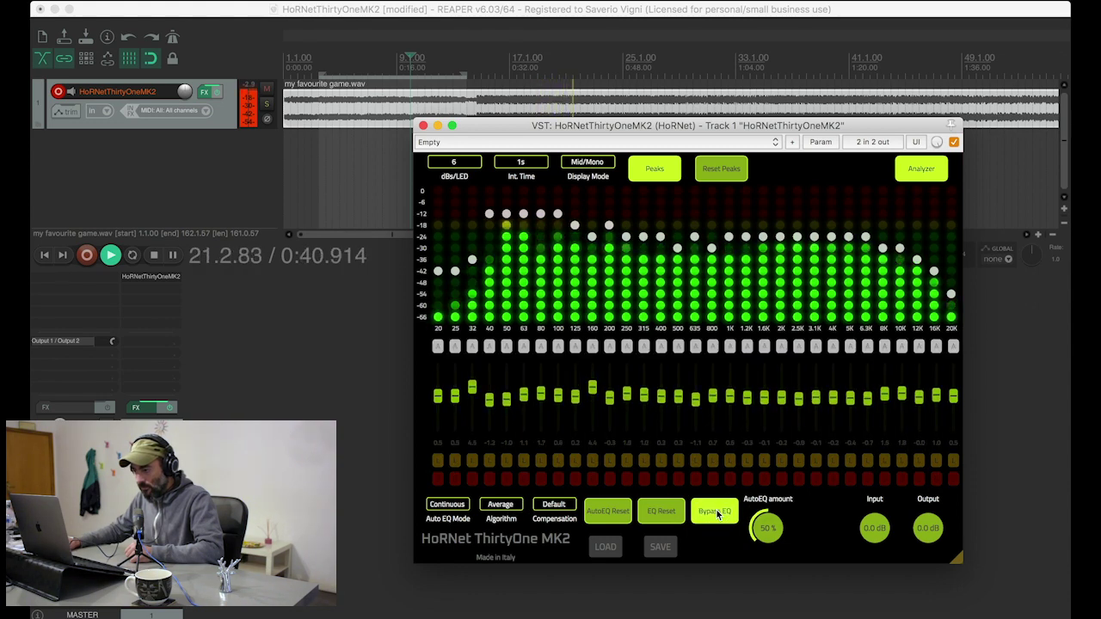
{"action": "left_click", "coordinate": [716, 513]}
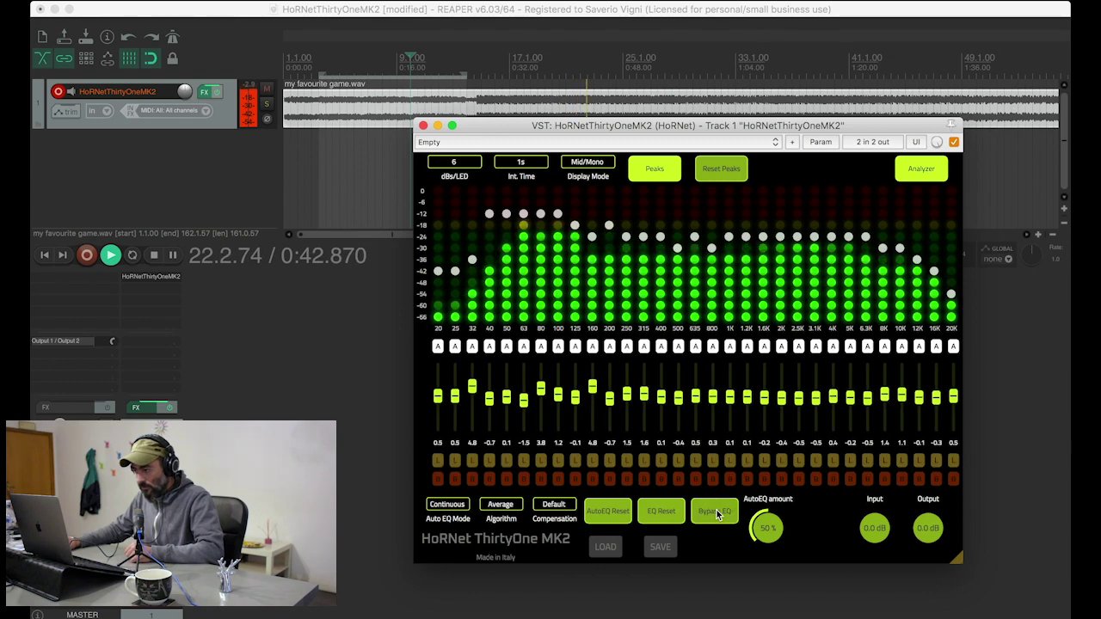
Switch the continuous Auto EQ to the Median algorithm and compare it with the EQ bypassed
{"action": "left_click", "coordinate": [517, 514]}
{"action": "left_click", "coordinate": [513, 521]}
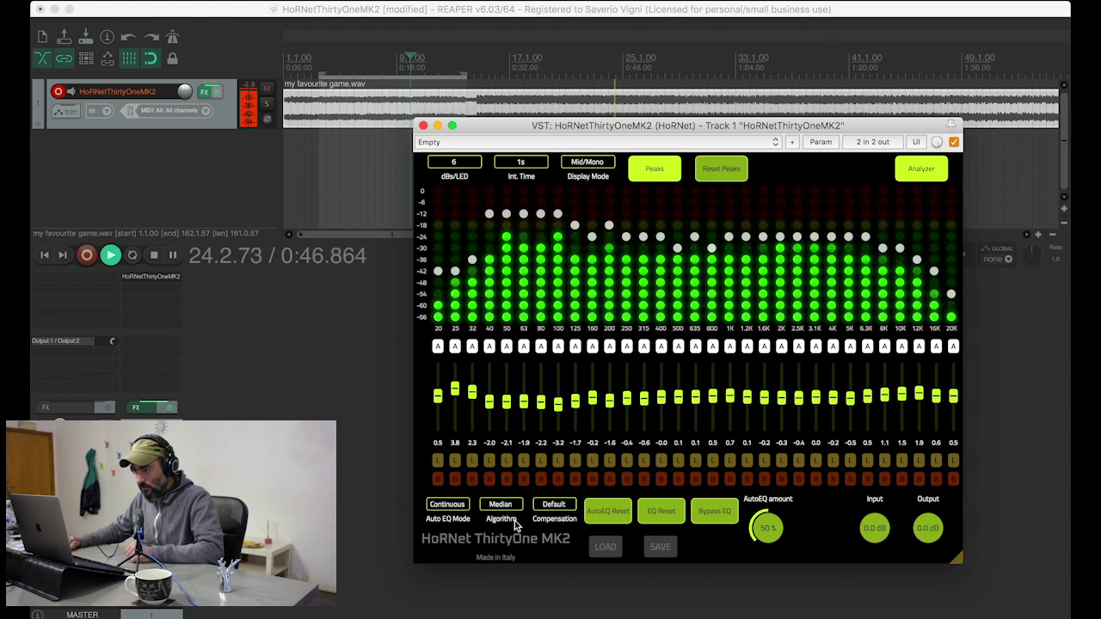
{"action": "left_click", "coordinate": [706, 513]}
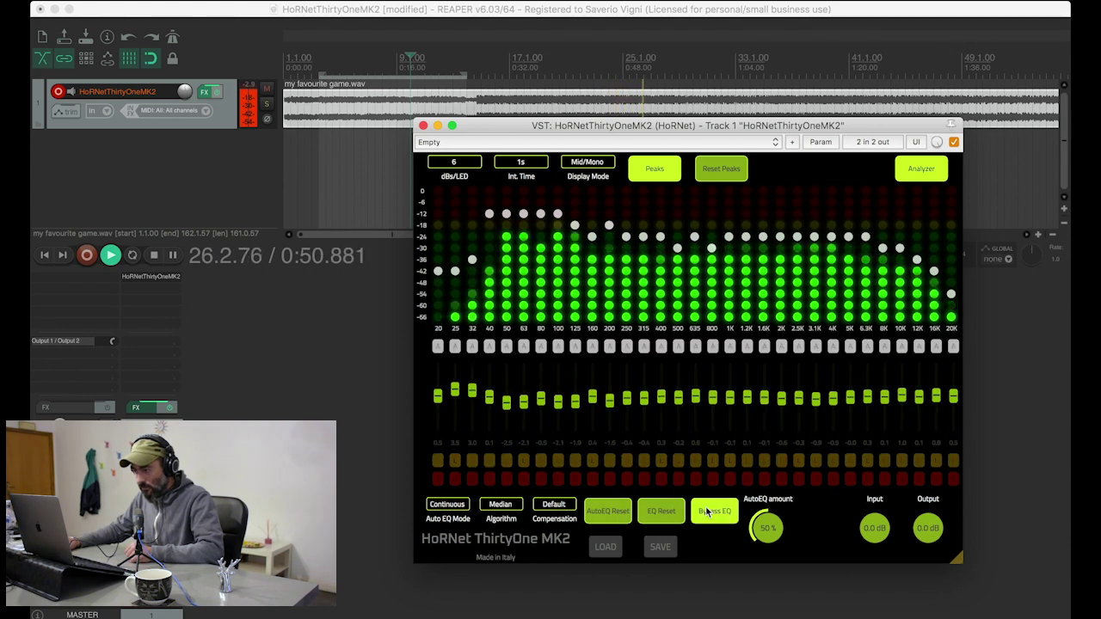
{"action": "left_click", "coordinate": [706, 511]}
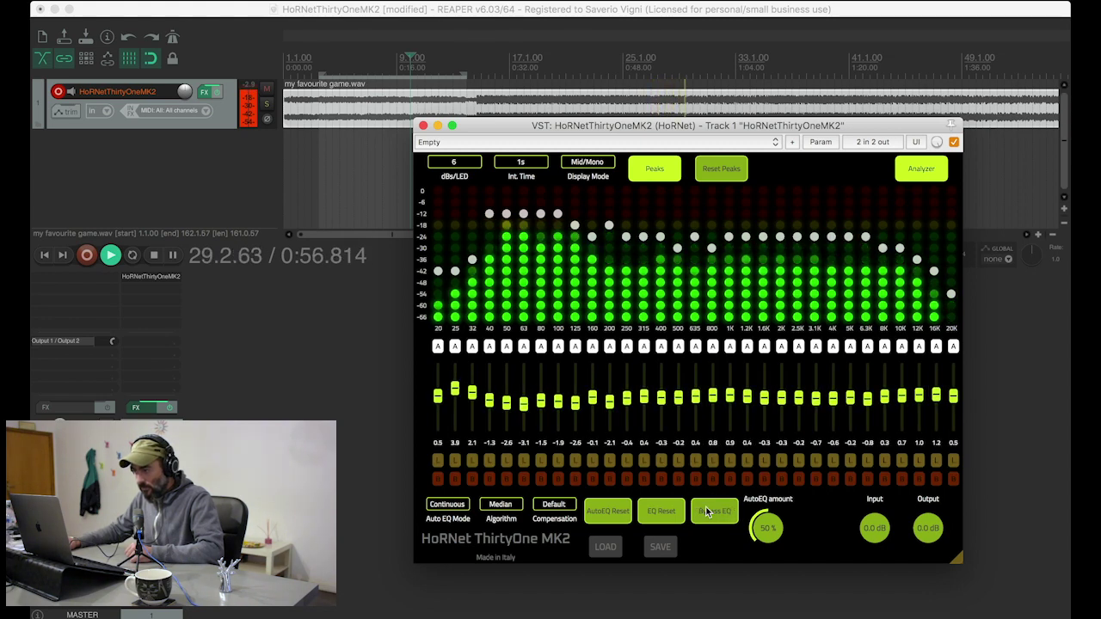
Switch the continuous Auto EQ to the Lucky algorithm, compare it with the EQ bypassed, and stop playback
{"action": "left_click", "coordinate": [502, 506]}
{"action": "left_click", "coordinate": [504, 538]}
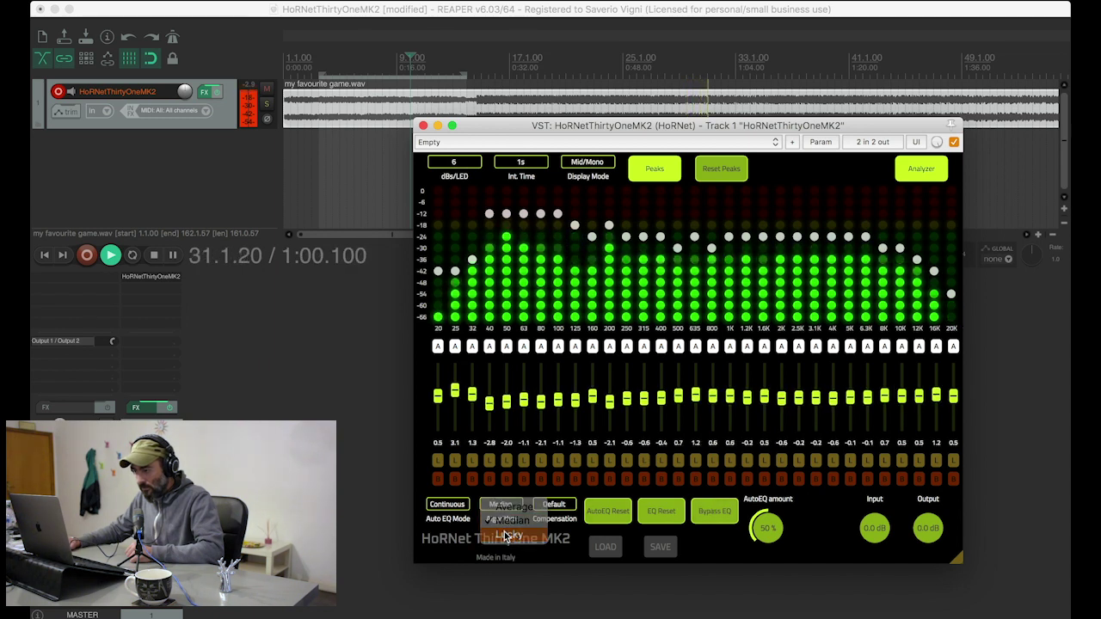
{"action": "left_click", "coordinate": [713, 514]}
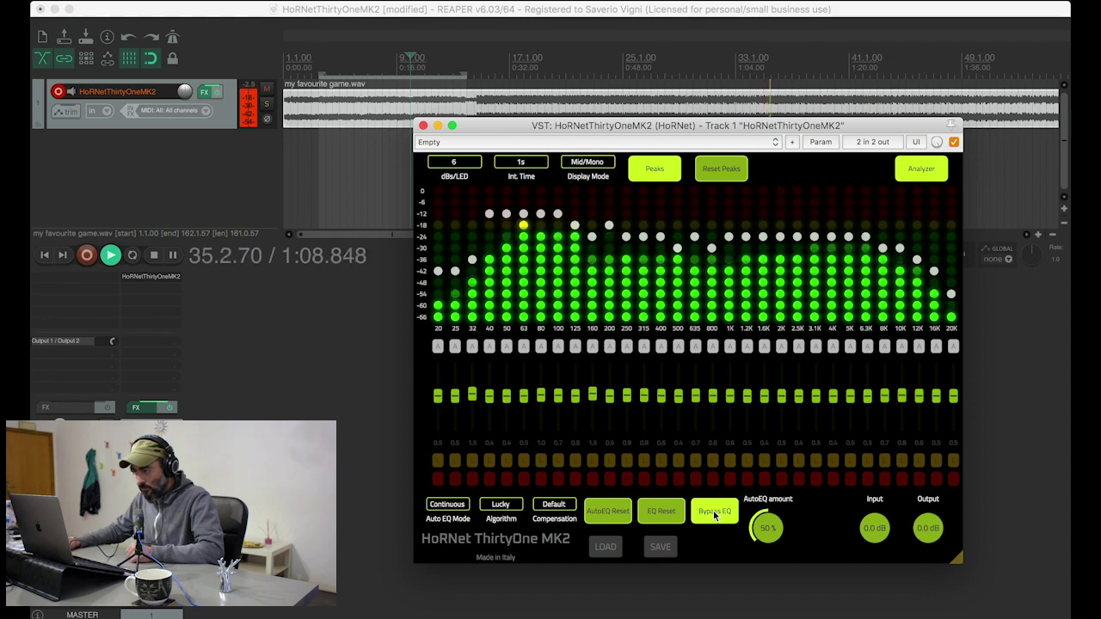
{"action": "left_click", "coordinate": [714, 514]}
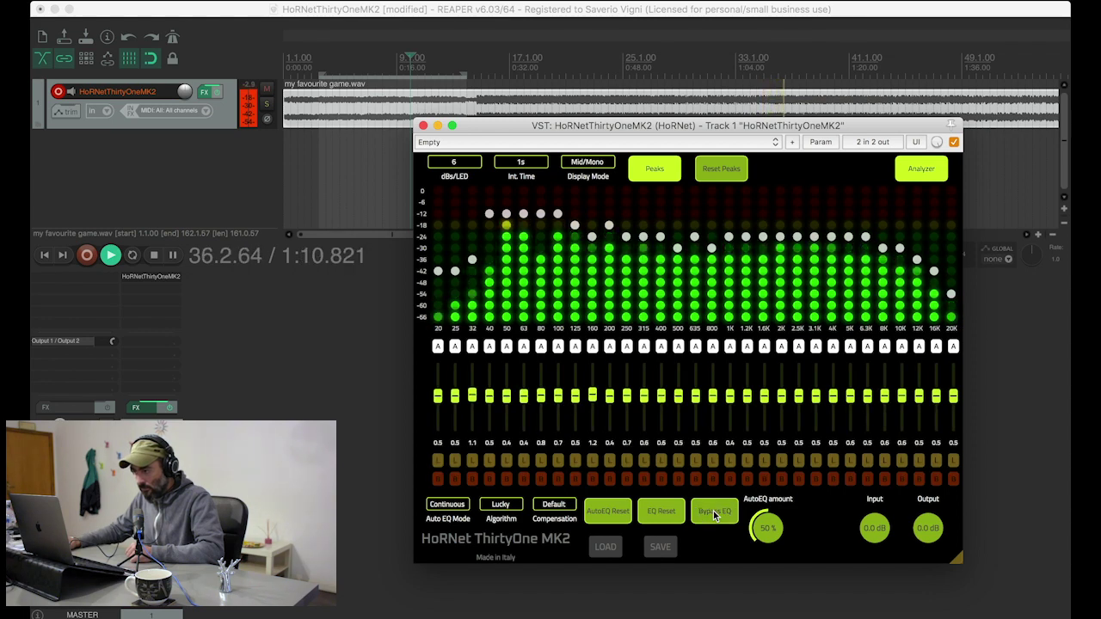
{"action": "key", "text": "space"}
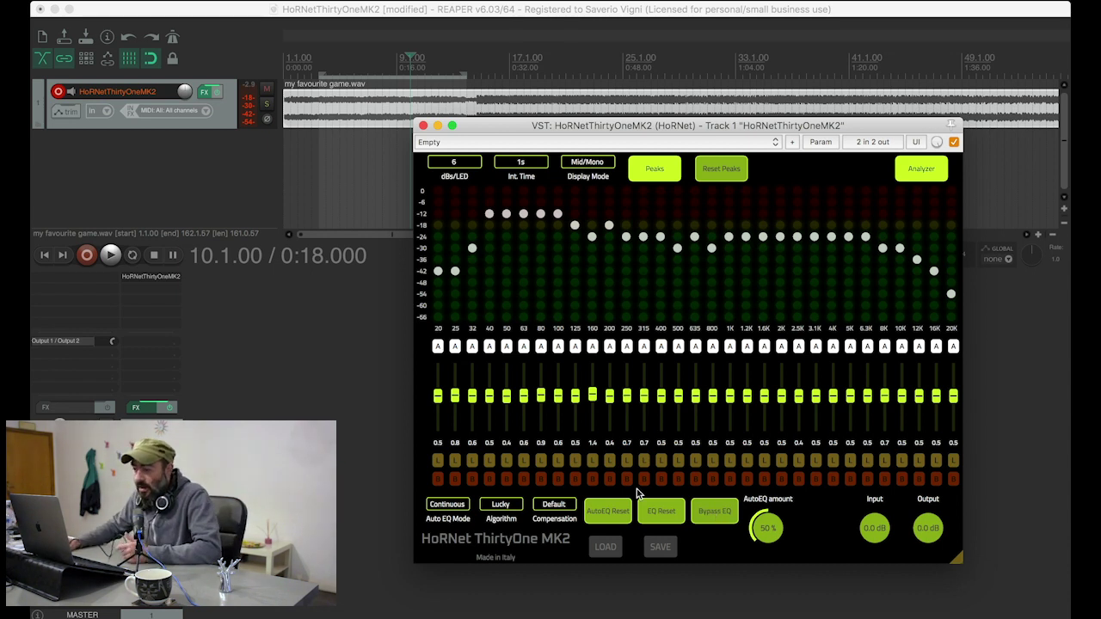
Set the Auto EQ compensation to Custom and the Auto EQ mode to Static
{"action": "left_click", "coordinate": [556, 509]}
{"action": "left_click", "coordinate": [564, 534]}
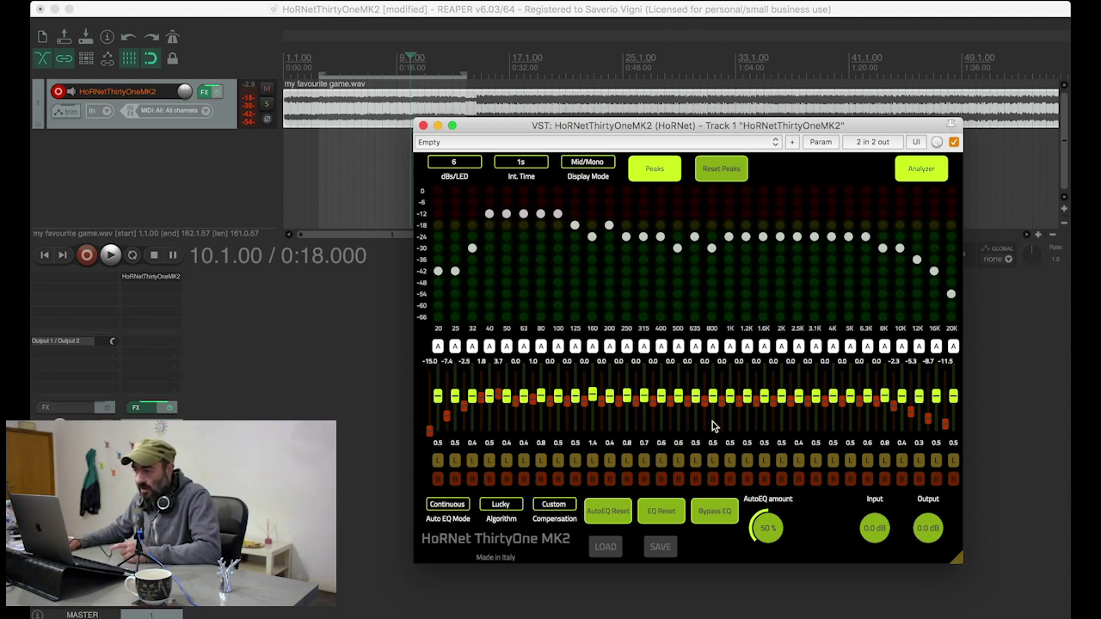
{"action": "left_click", "coordinate": [447, 505]}
{"action": "left_click", "coordinate": [453, 521]}
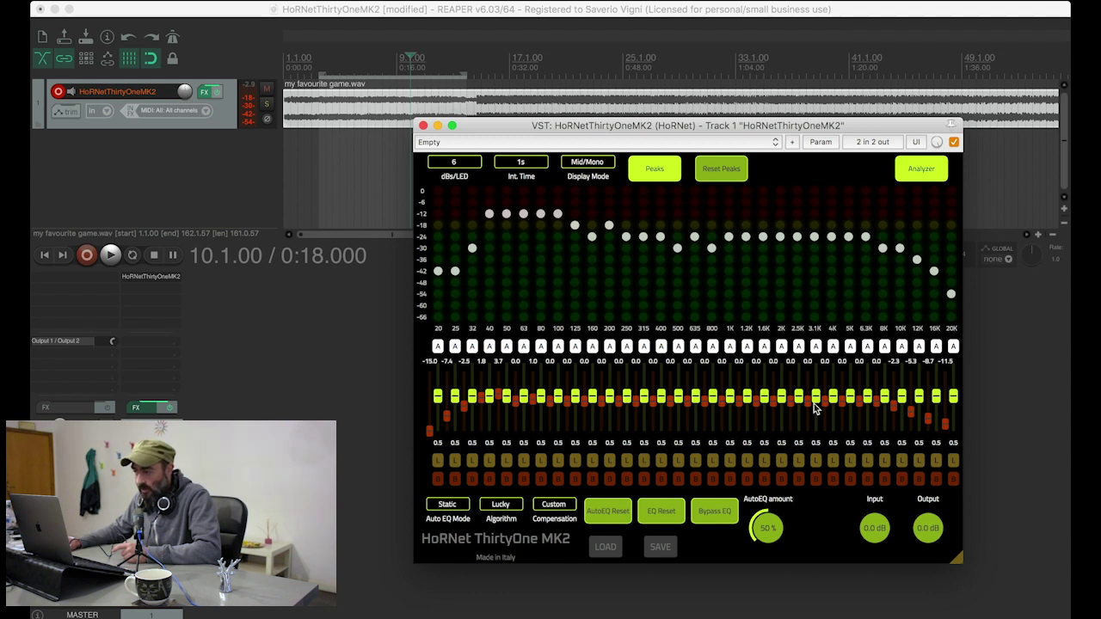
Set the Auto EQ algorithm to Average and lower the 800 Hz band's custom compensation to about -7.3 during playback
{"action": "left_click", "coordinate": [513, 509]}
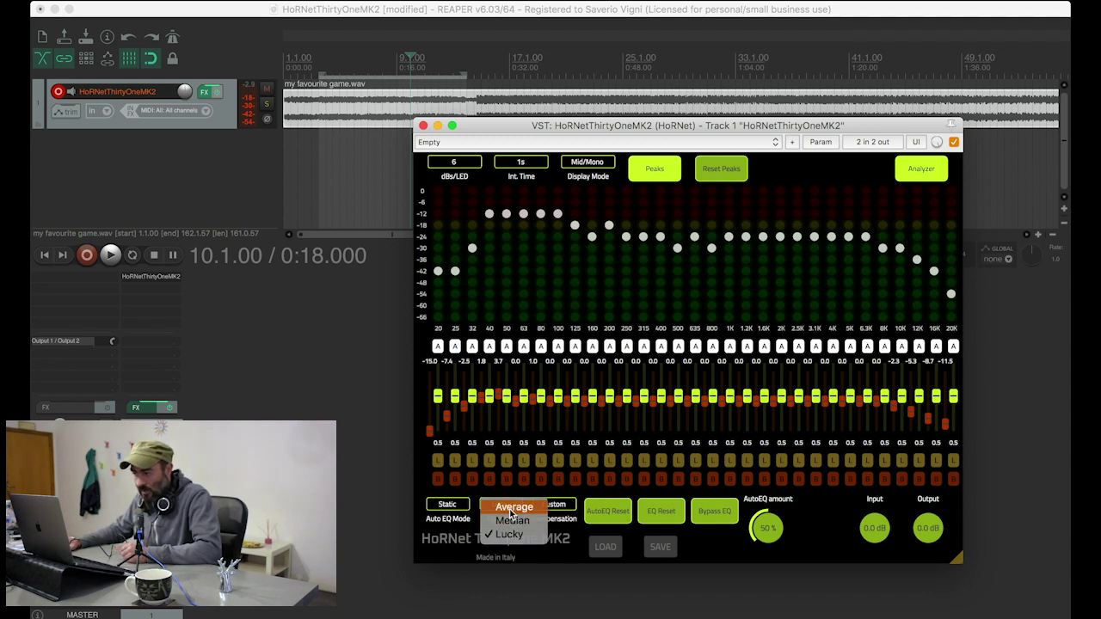
{"action": "left_click", "coordinate": [510, 509]}
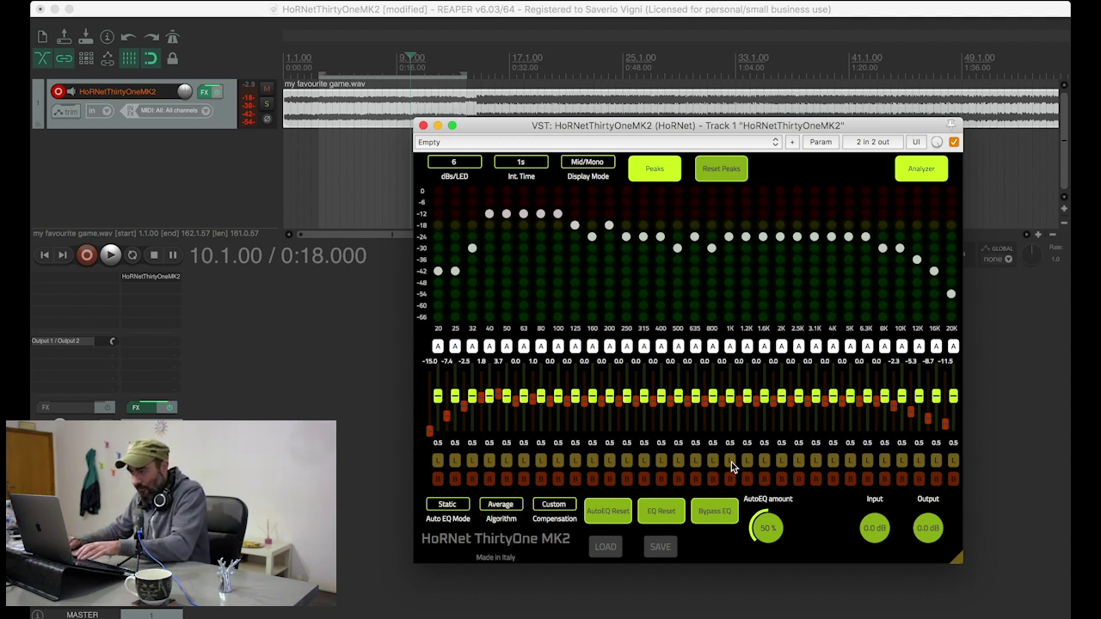
{"action": "key", "text": "space"}
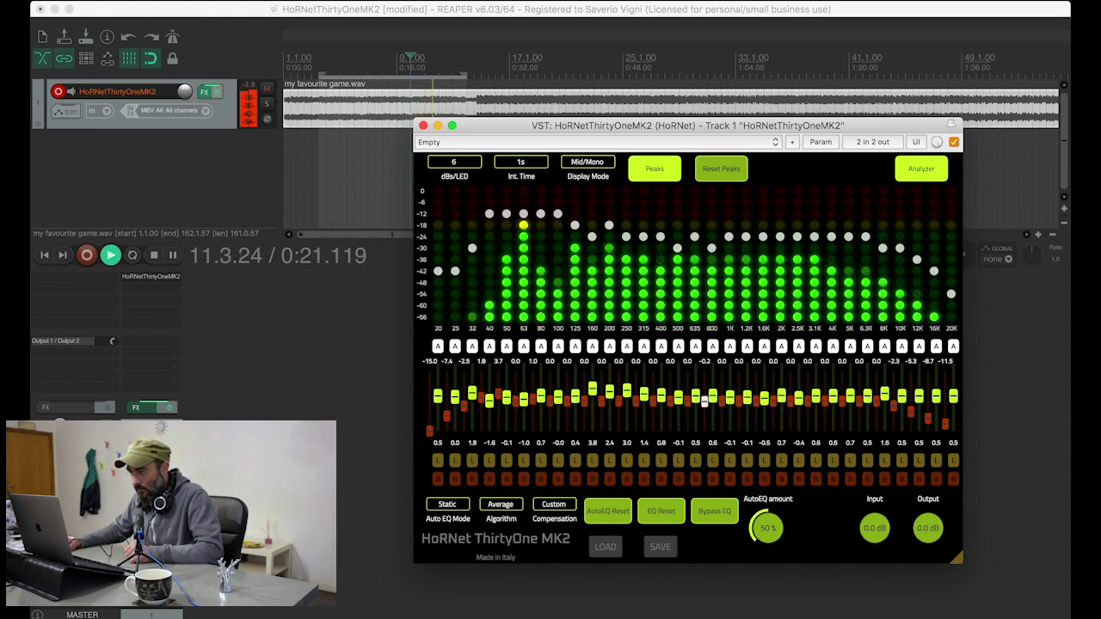
{"action": "mouse_move", "coordinate": [703, 397]}
{"action": "left_mouse_down"}
{"action": "mouse_move", "coordinate": [703, 380]}
{"action": "mouse_move", "coordinate": [703, 412]}
{"action": "left_mouse_up"}
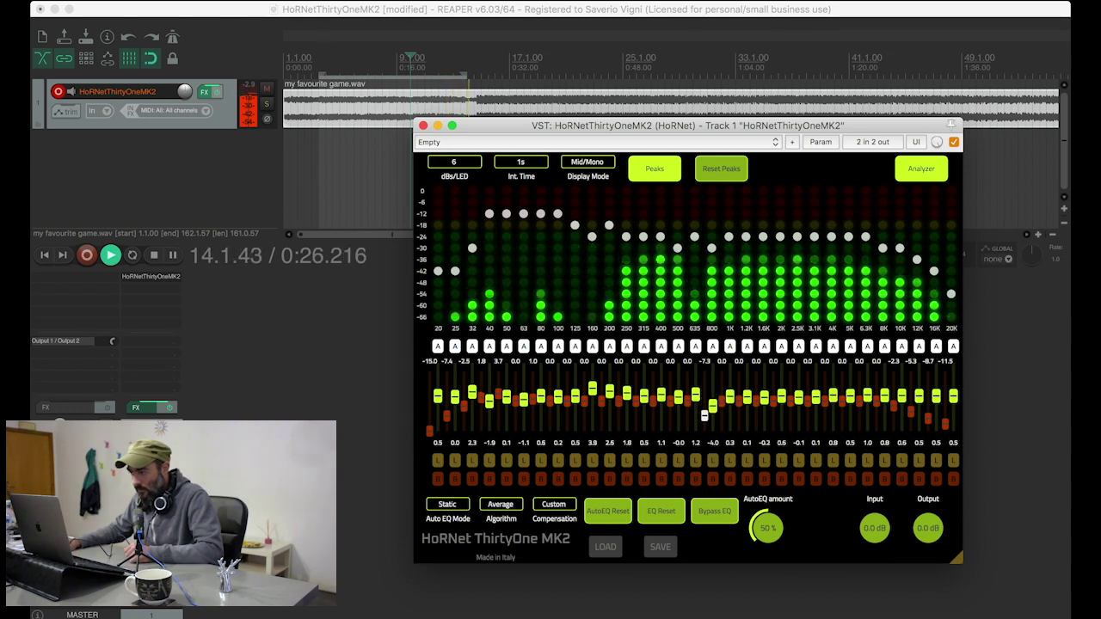
Switch the Auto EQ mode to Continuous, lower the 800 Hz compensation to about -7.8, and stop playback
{"action": "left_click", "coordinate": [450, 509]}
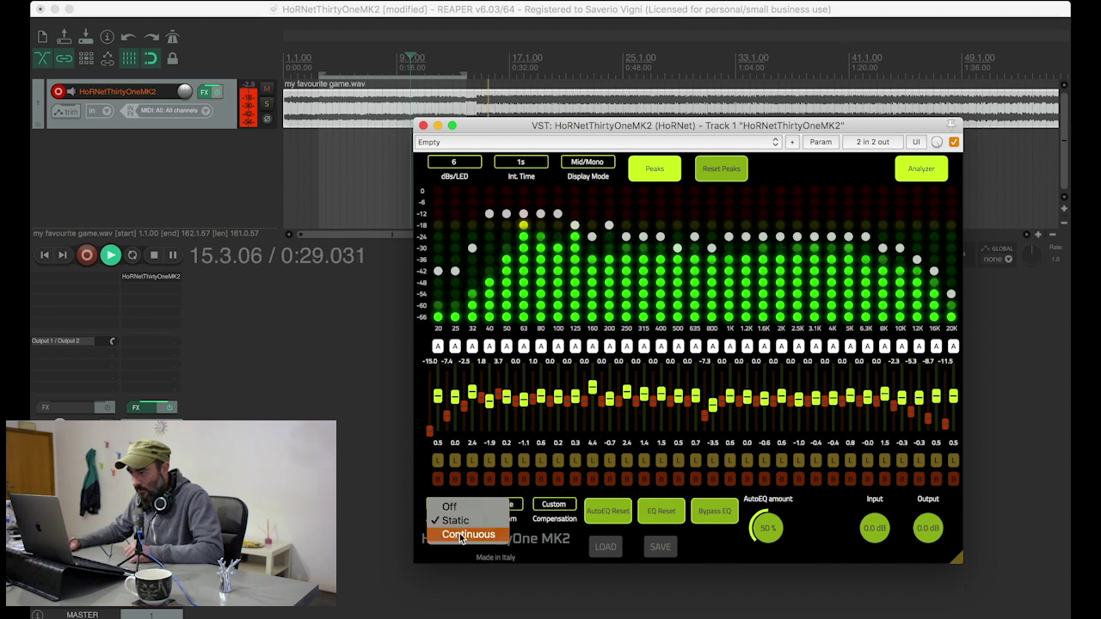
{"action": "left_click", "coordinate": [456, 535]}
{"action": "mouse_move", "coordinate": [706, 419]}
{"action": "left_mouse_down"}
{"action": "mouse_move", "coordinate": [705, 384]}
{"action": "mouse_move", "coordinate": [706, 421]}
{"action": "left_mouse_up"}
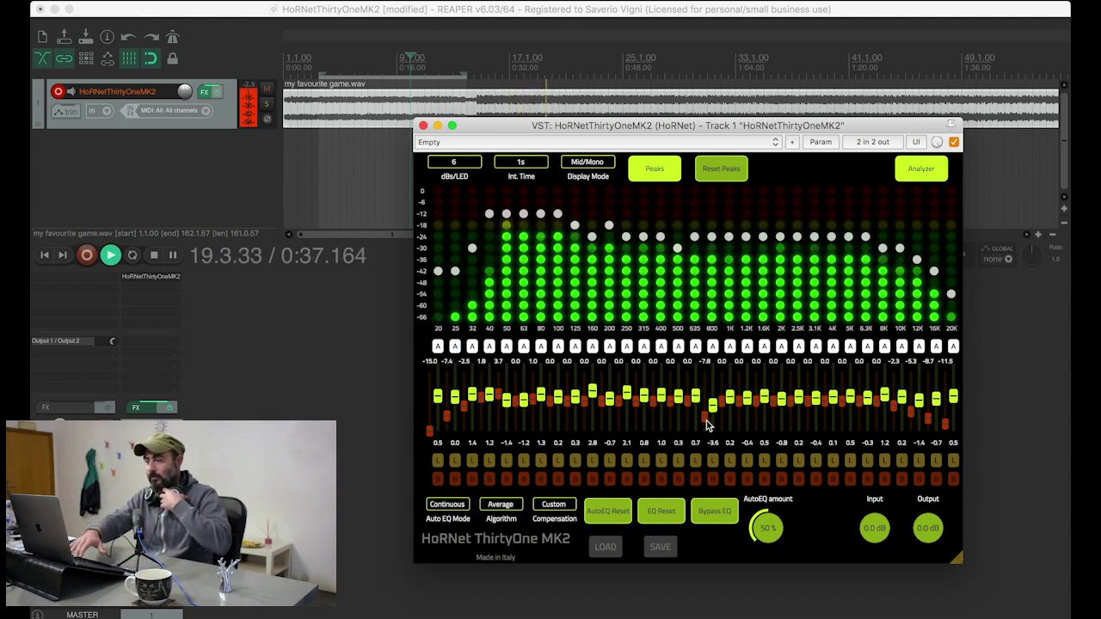
{"action": "key", "text": "space"}
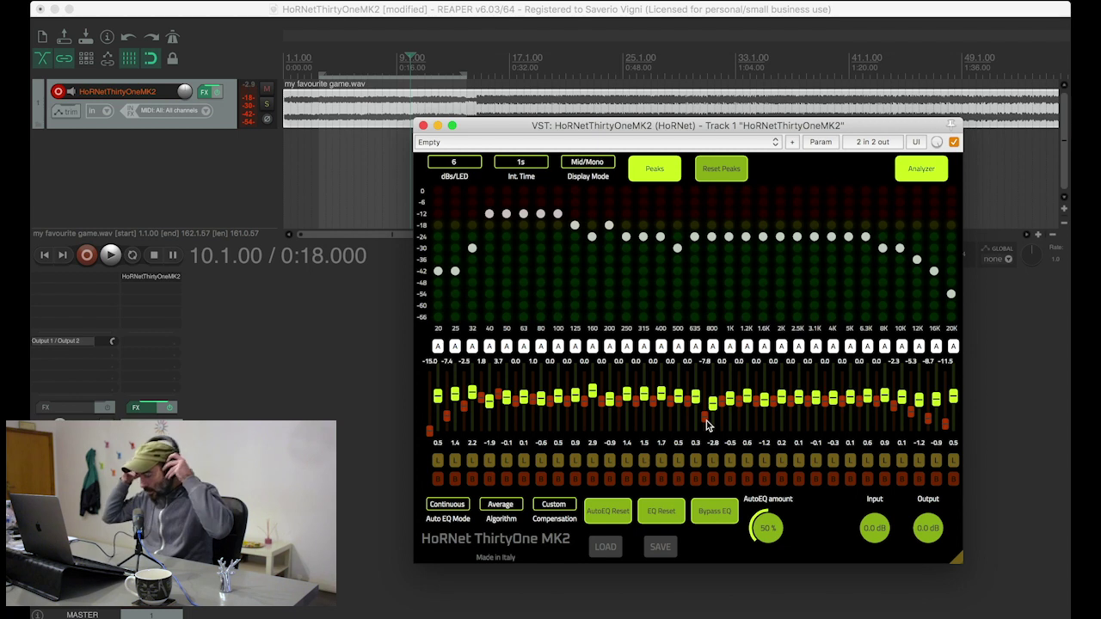